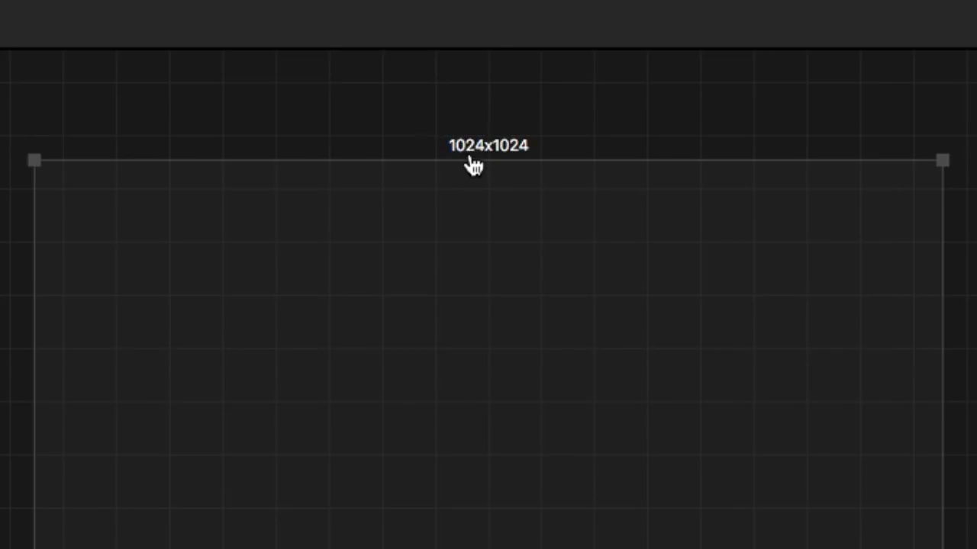
Set the canvas size to 1136x640
double_click(473, 165)
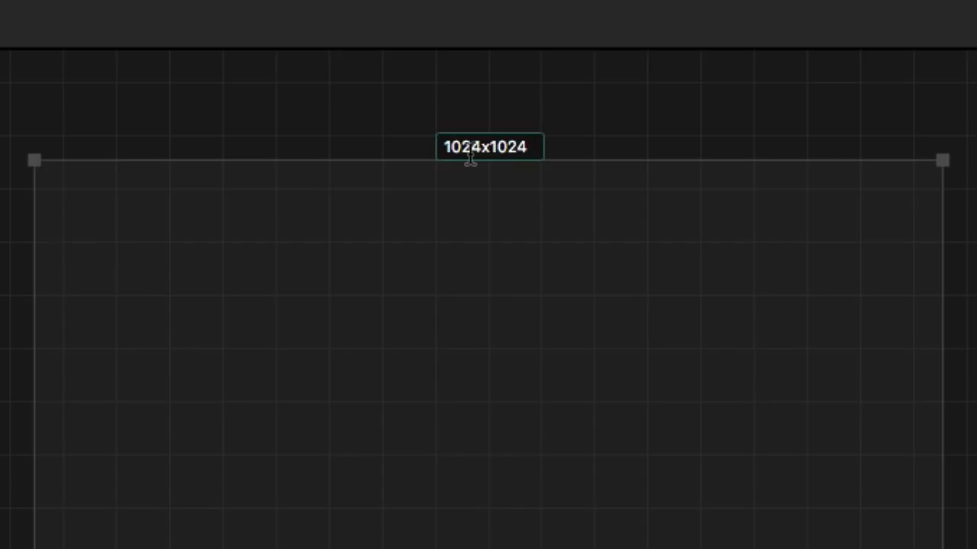
drag(481, 156, 399, 153)
text(1136)
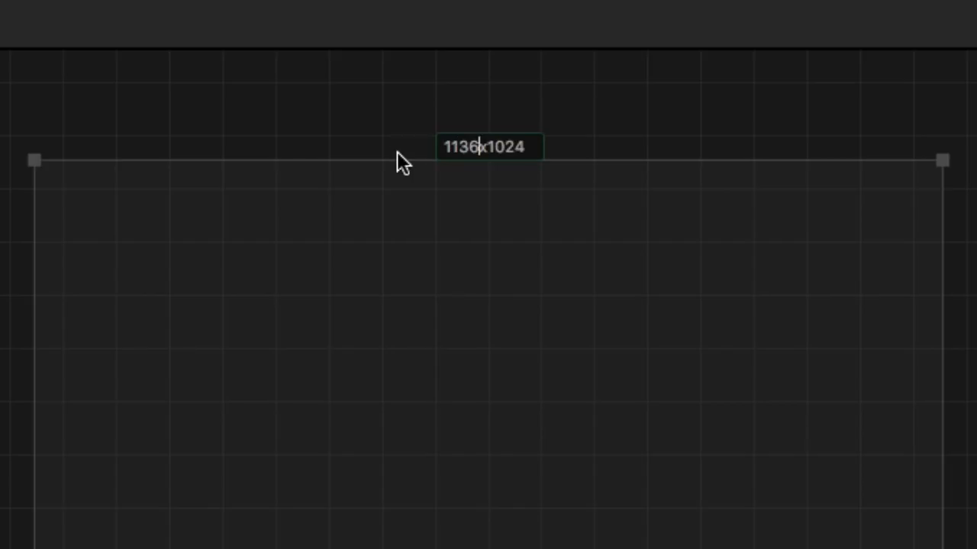
drag(528, 157, 486, 147)
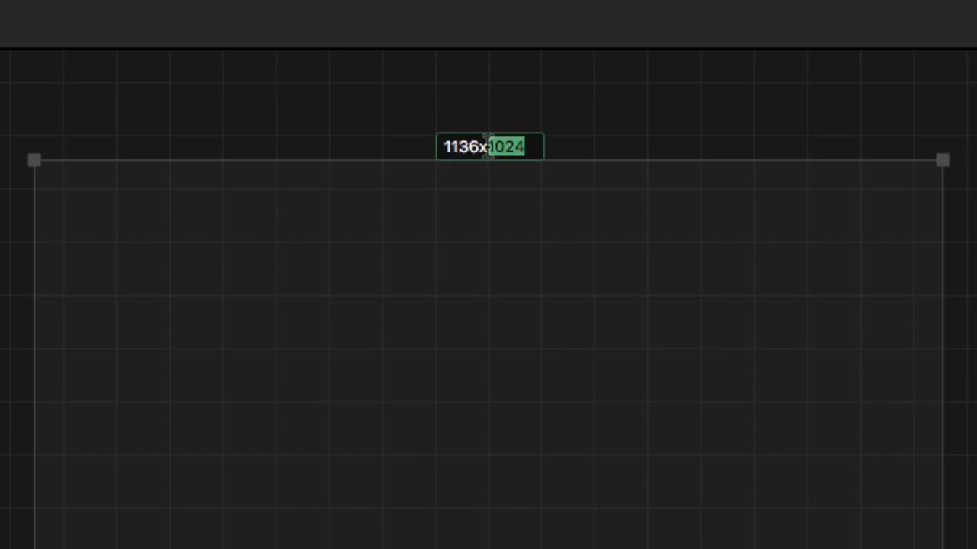
text(640)
key(Return)
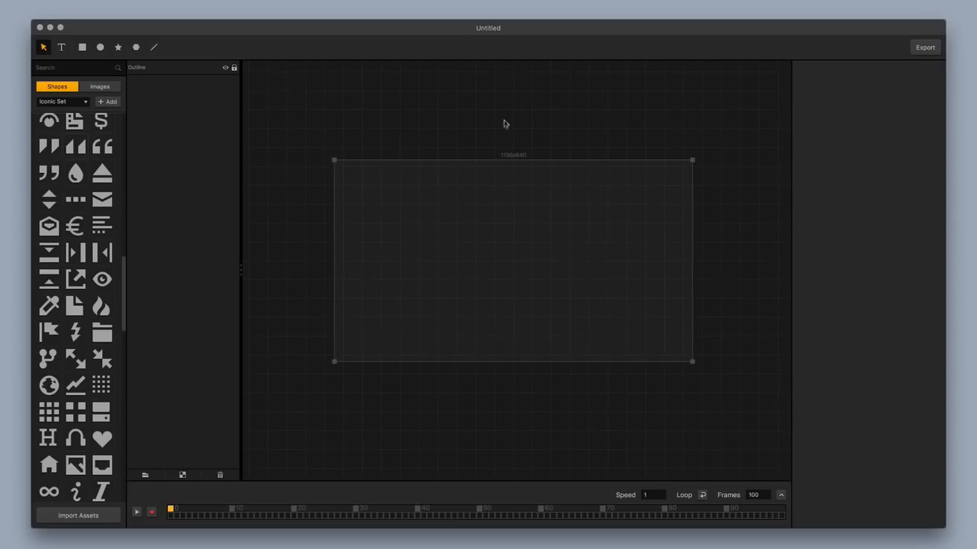
scroll(526, 238, up, 2)
scroll(550, 215, up, 1)
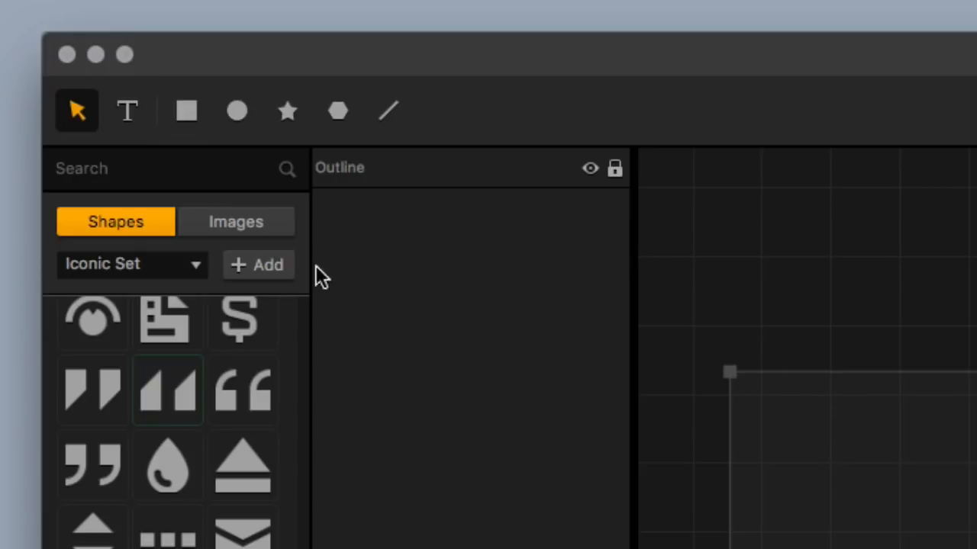
Add Background_Colorful_3.png from the Background image set to the canvas and stretch it to fill the canvas
click(265, 225)
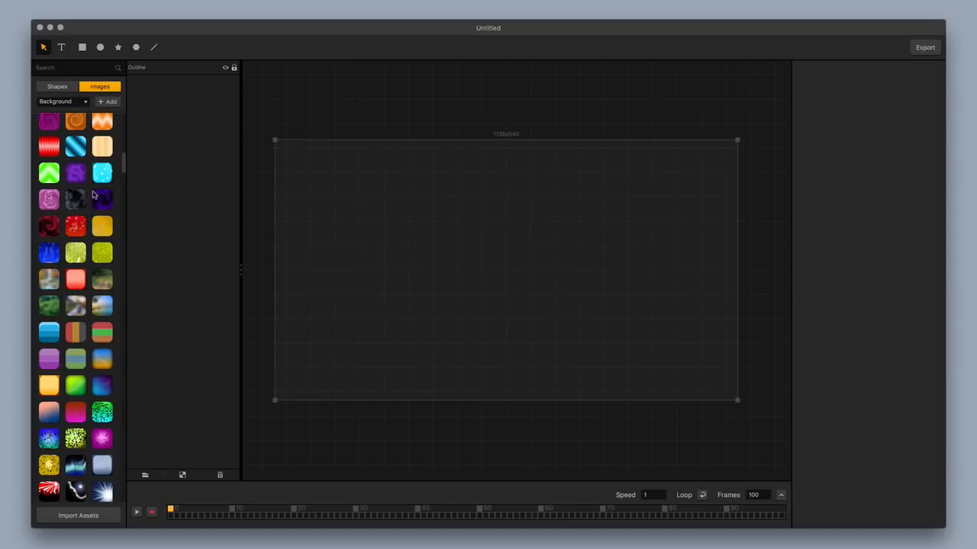
scroll(93, 194, down, 10)
scroll(93, 194, up, 15)
scroll(93, 194, down, 20)
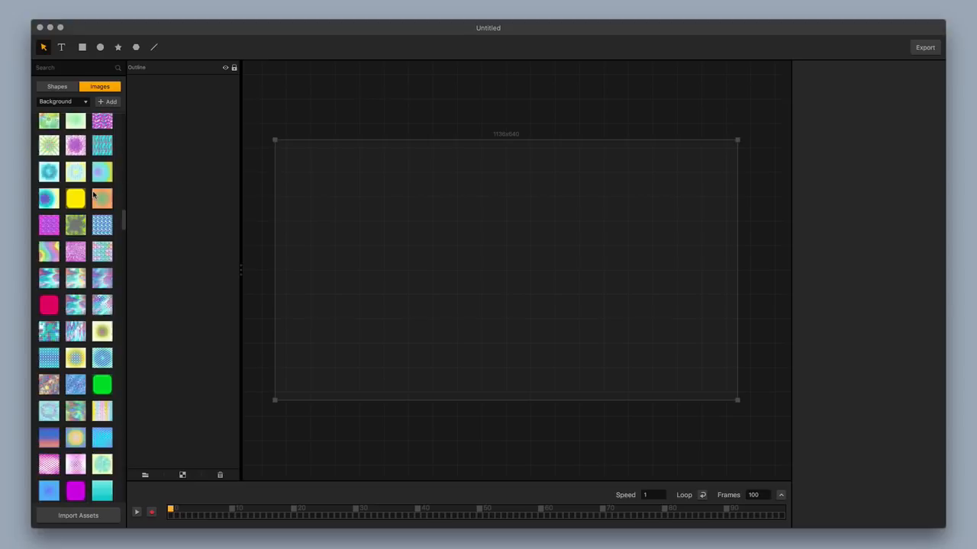
scroll(93, 197, down, 20)
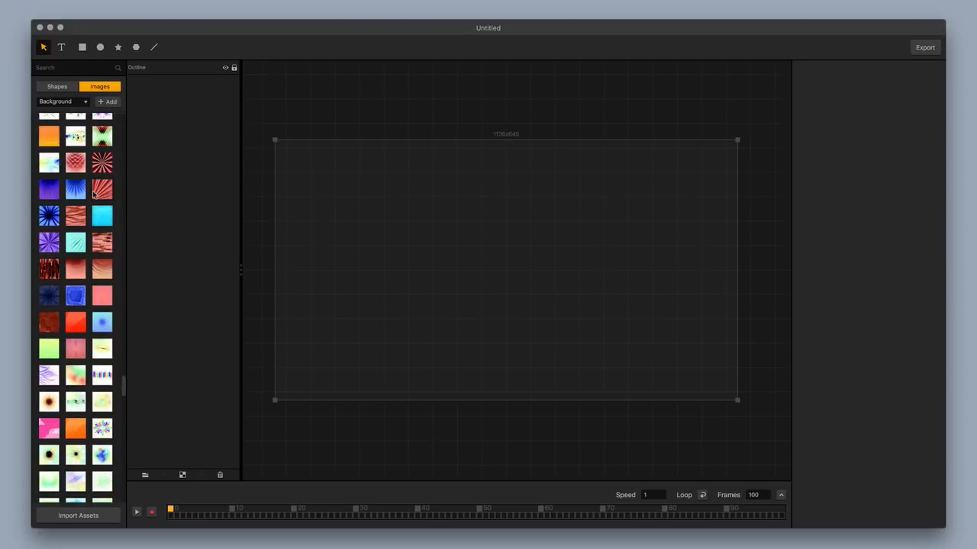
scroll(93, 196, down, 15)
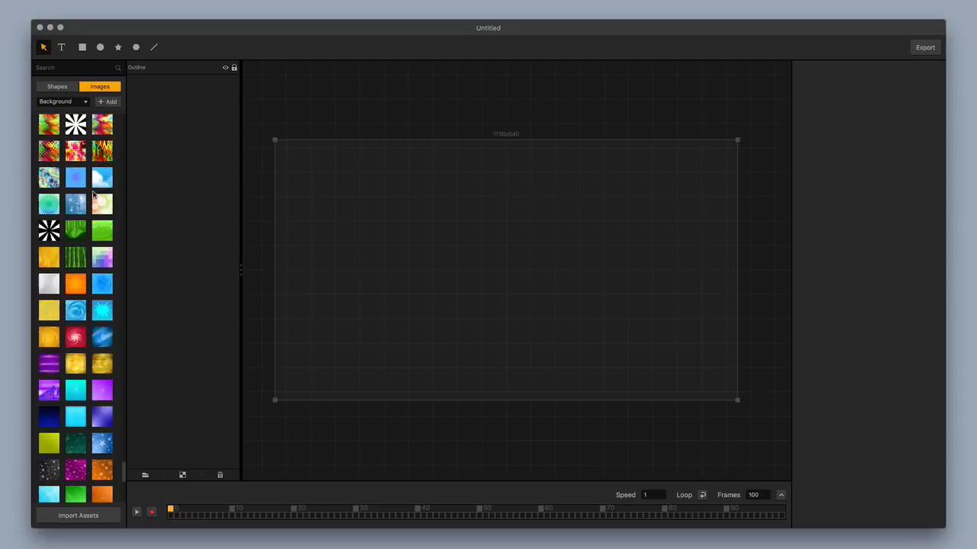
scroll(93, 194, down, 3)
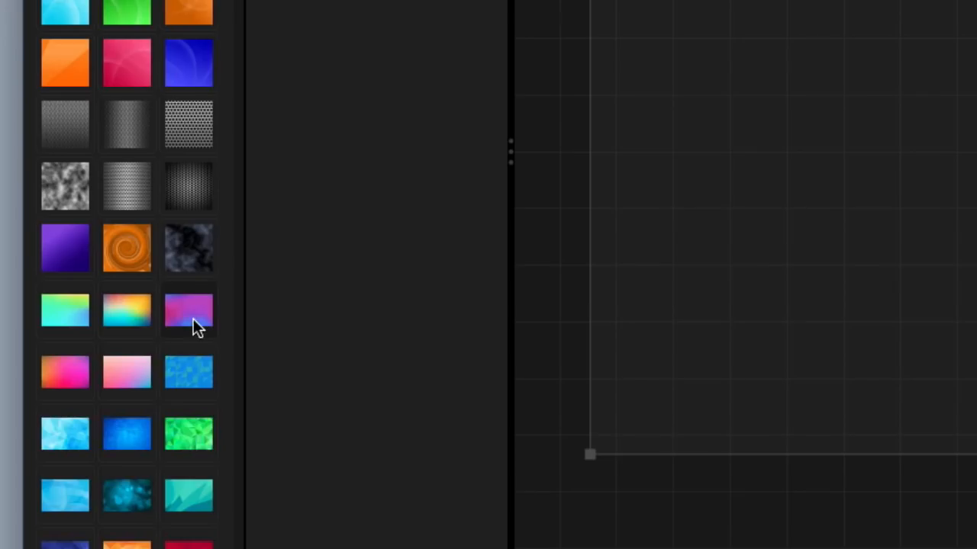
drag(189, 318, 918, 152)
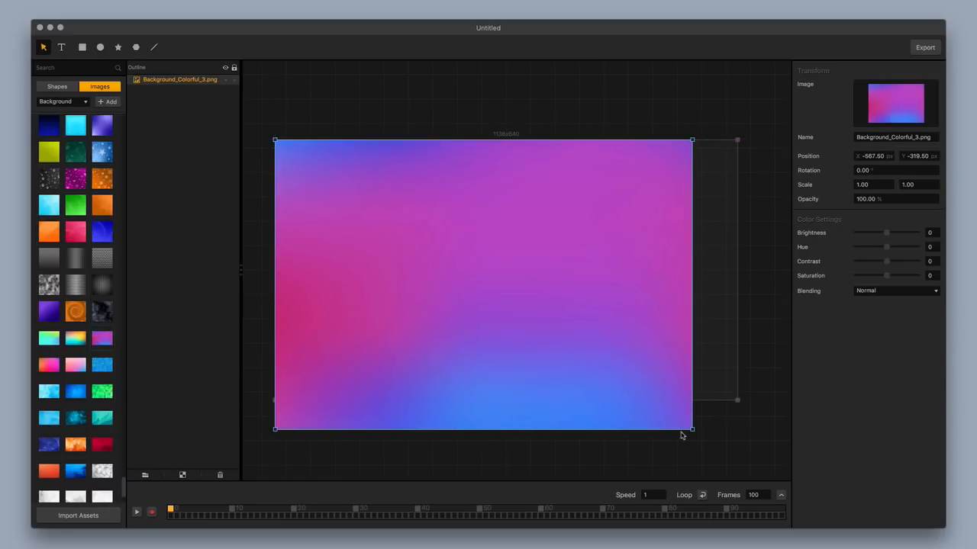
drag(694, 422, 737, 400)
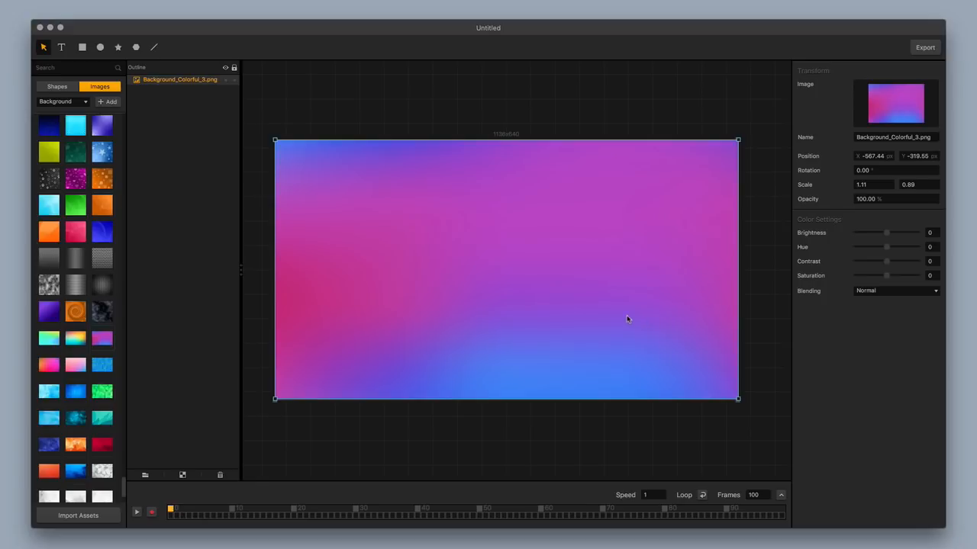
Place the grey cloud texture background_949.png over the gradient and enlarge it to the canvas height
scroll(75, 298, down, 5)
scroll(75, 298, down, 5)
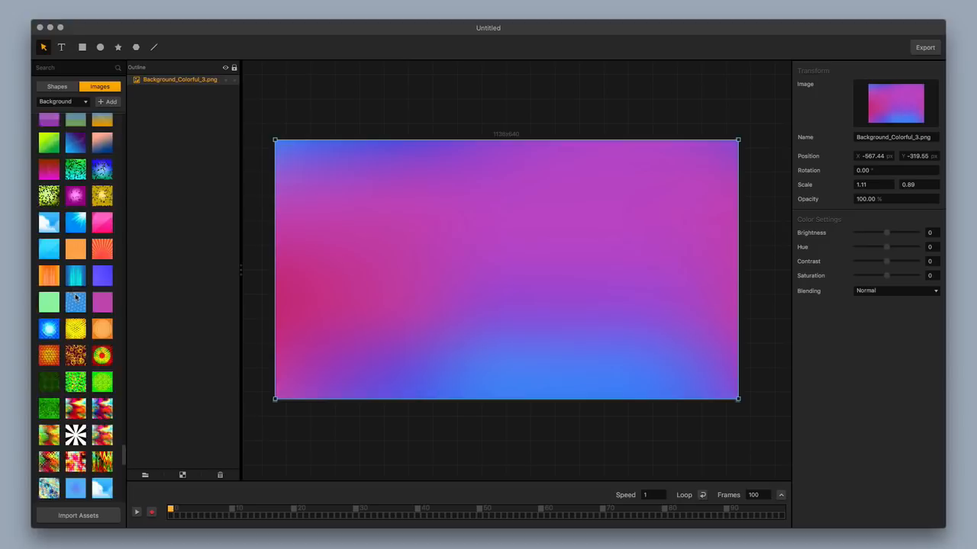
scroll(76, 298, down, 5)
scroll(60, 434, down, 2)
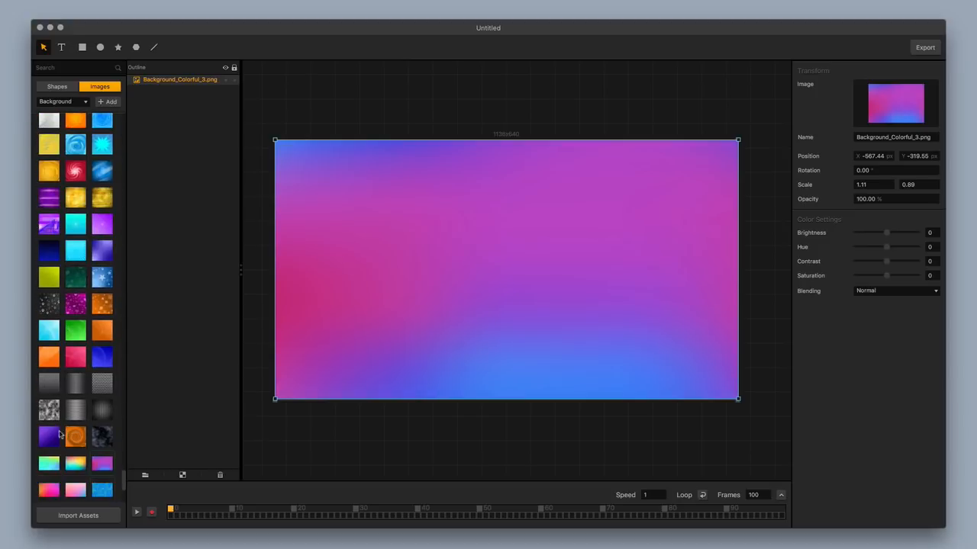
drag(49, 409, 367, 217)
drag(438, 303, 551, 403)
Set the cloud texture's blending to Screen and stretch it across the full canvas width
click(891, 292)
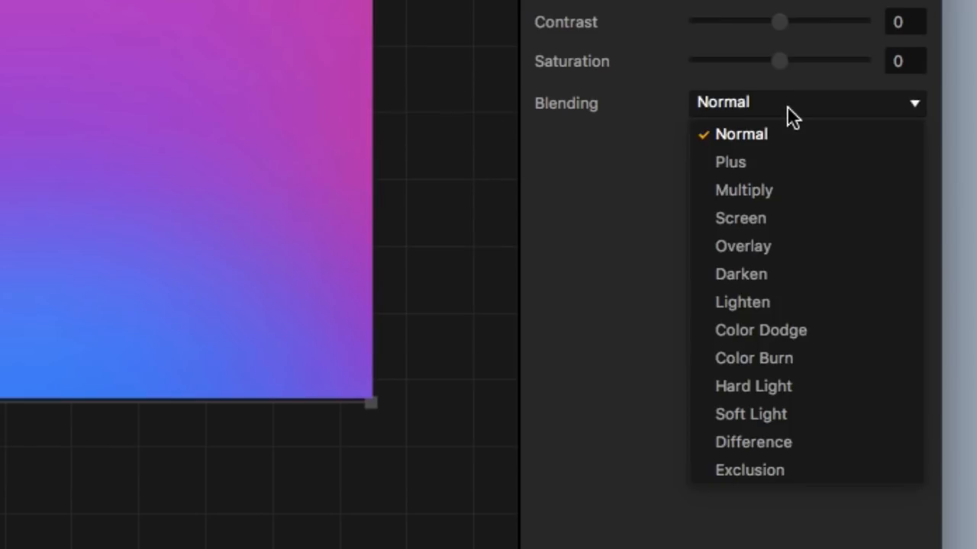
click(808, 218)
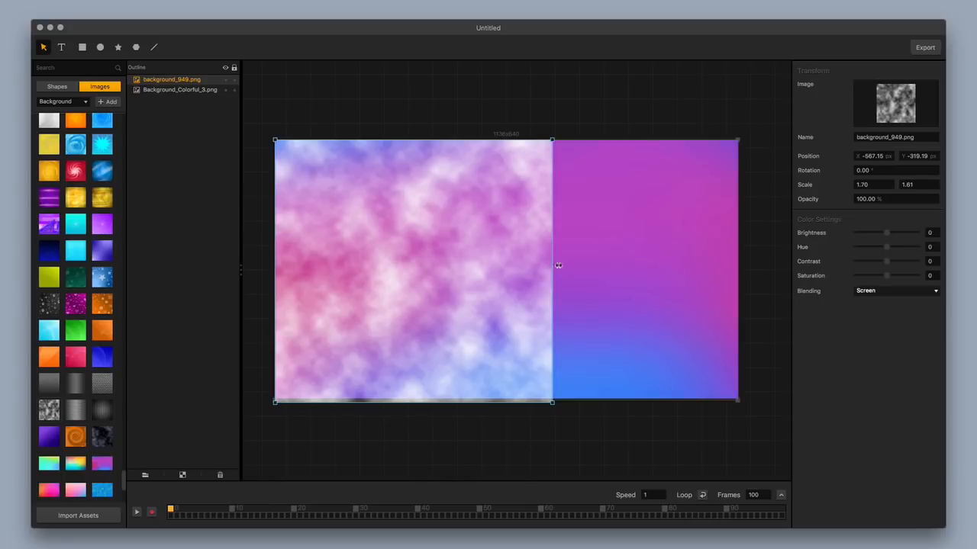
drag(558, 265, 747, 272)
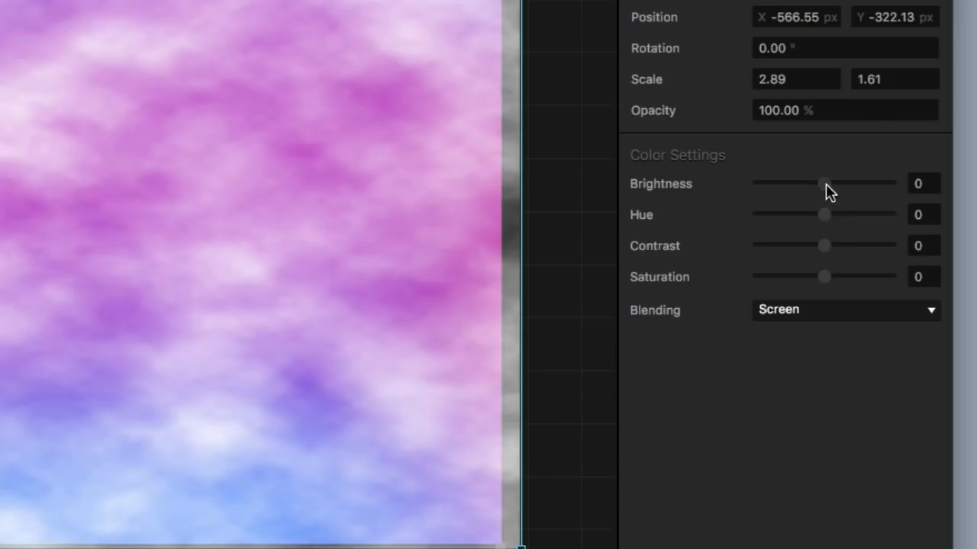
Set the cloud texture to Multiply blending with brightness 47, contrast 42 and saturation -6
mouse_move(829, 192)
mouse_down()
mouse_move(844, 190)
mouse_move(831, 187)
mouse_up()
drag(824, 246, 818, 277)
click(806, 310)
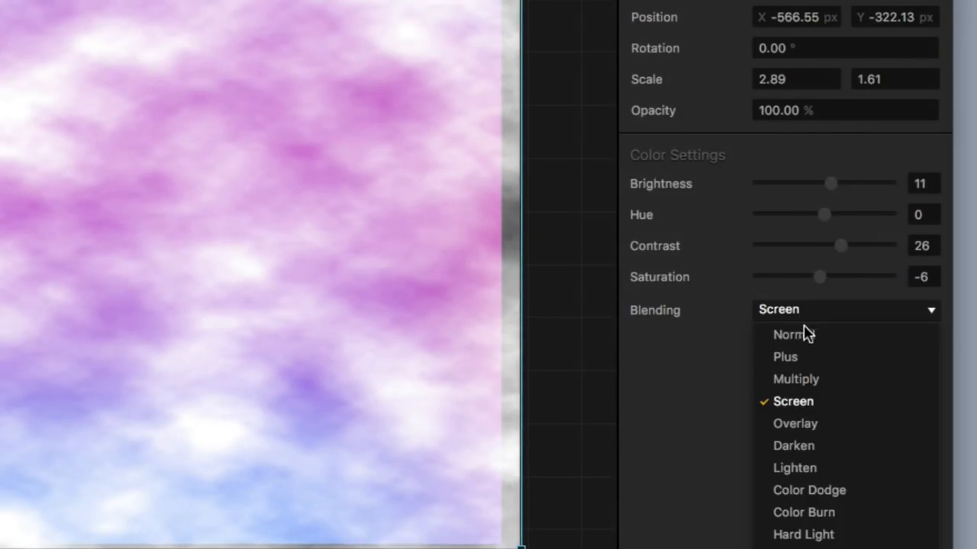
click(814, 380)
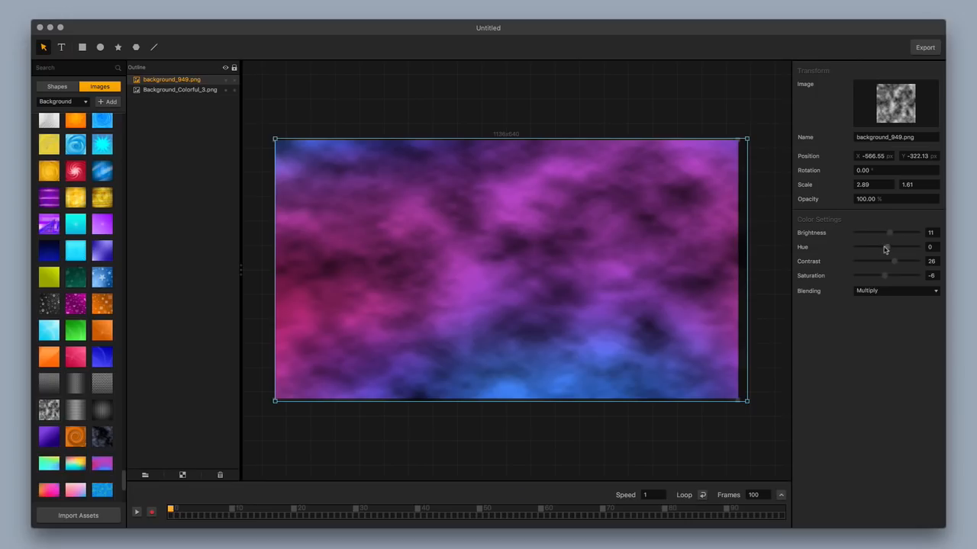
mouse_move(889, 232)
mouse_down()
mouse_move(911, 265)
mouse_move(901, 264)
mouse_move(901, 241)
mouse_up()
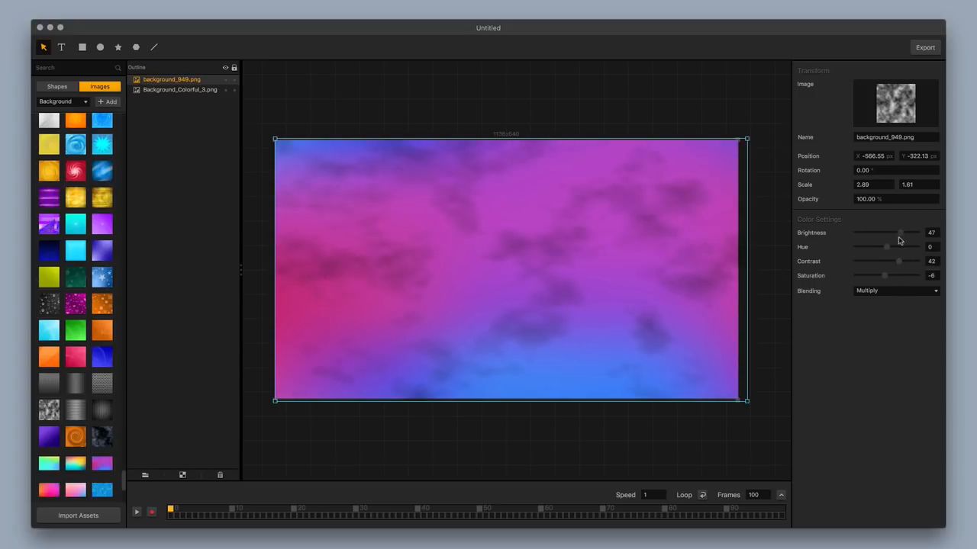
Delete background_949.png and place the bokeh image Background_Geometry_25.png over the gradient
click(171, 81)
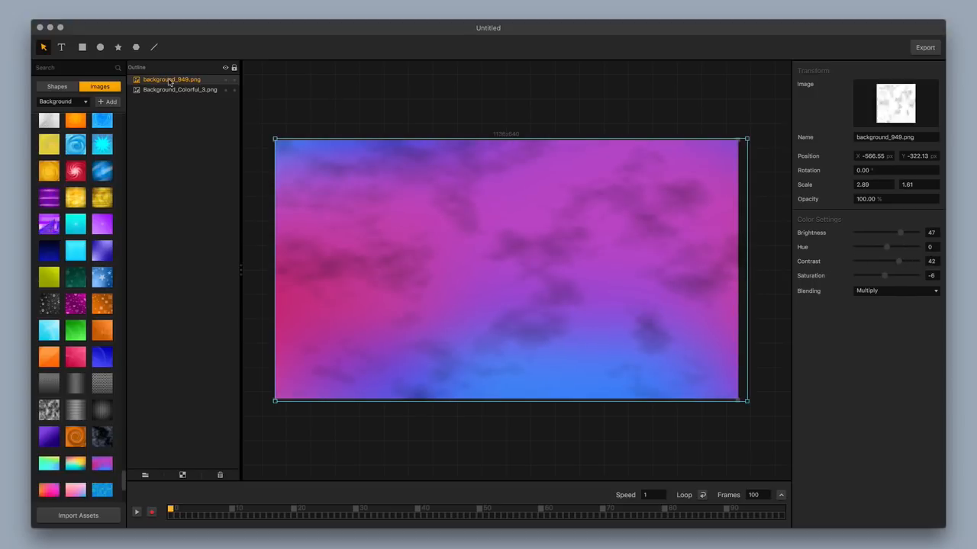
key(Delete)
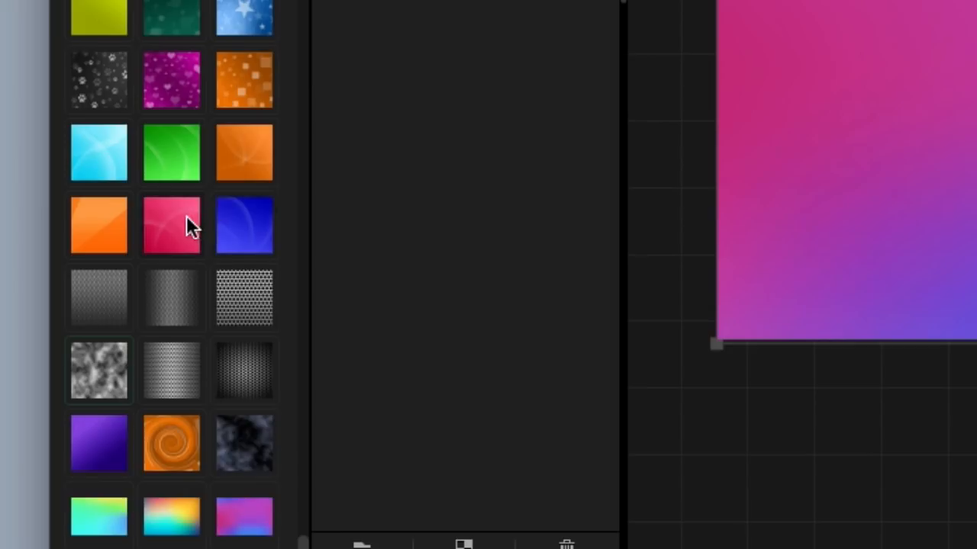
scroll(80, 354, down, 5)
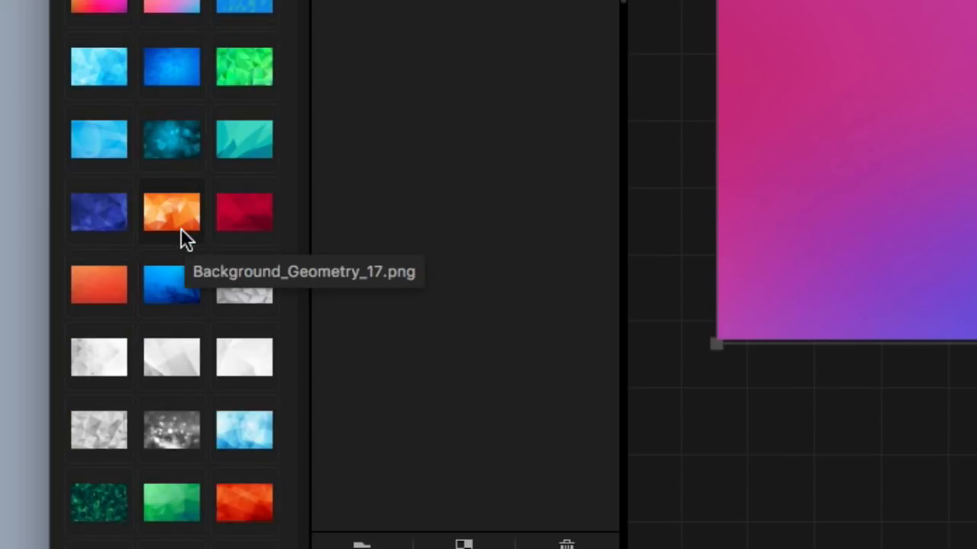
drag(177, 434, 509, 269)
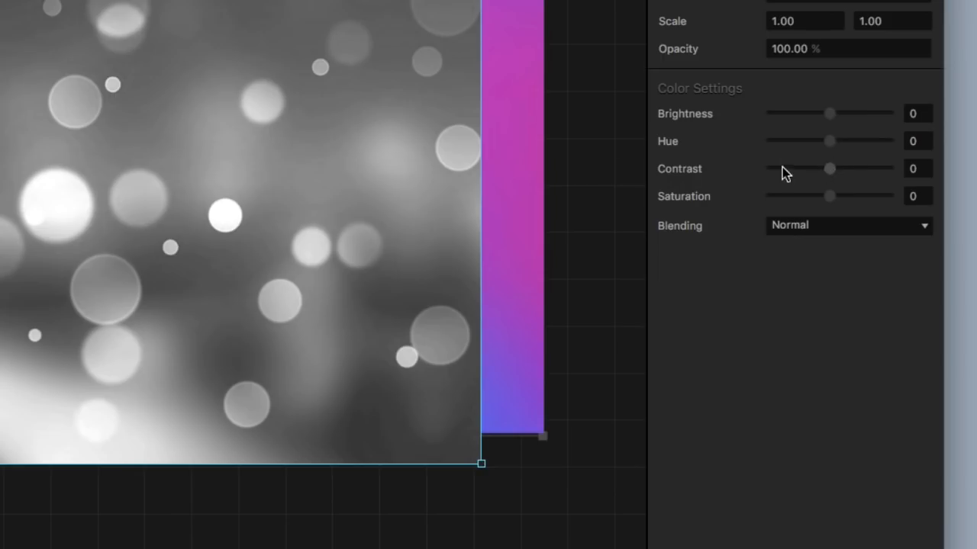
Set the bokeh image to Multiply blending with contrast 78 and brightness 7
click(847, 226)
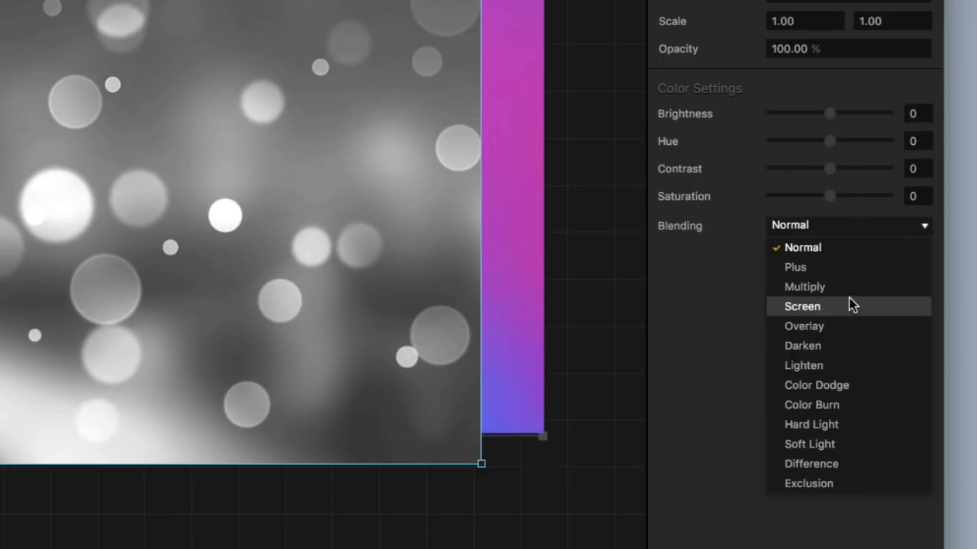
click(851, 288)
click(822, 225)
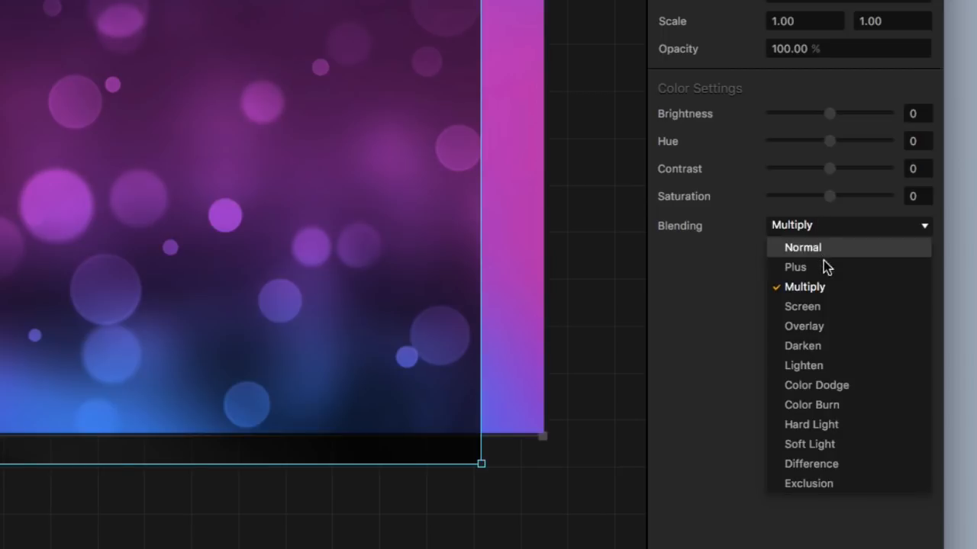
click(828, 189)
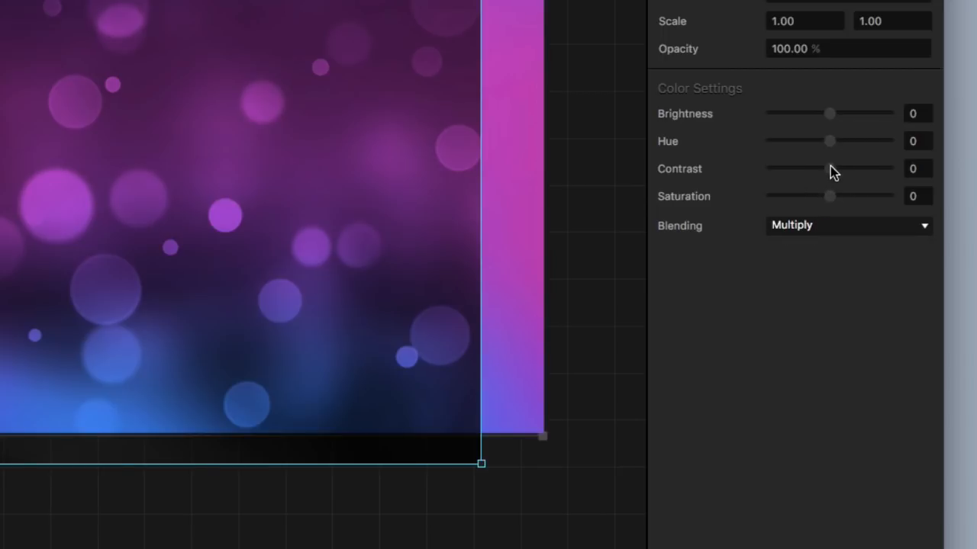
drag(830, 167, 874, 168)
mouse_move(832, 114)
mouse_down()
mouse_move(849, 114)
mouse_move(837, 113)
mouse_up()
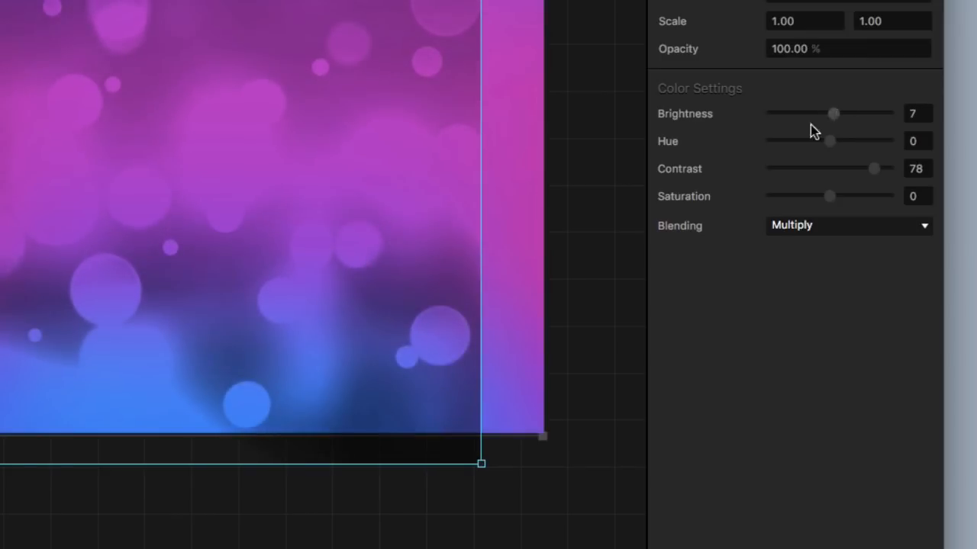
Try Lighten blending on the bokeh image, then switch it to Overlay
click(817, 225)
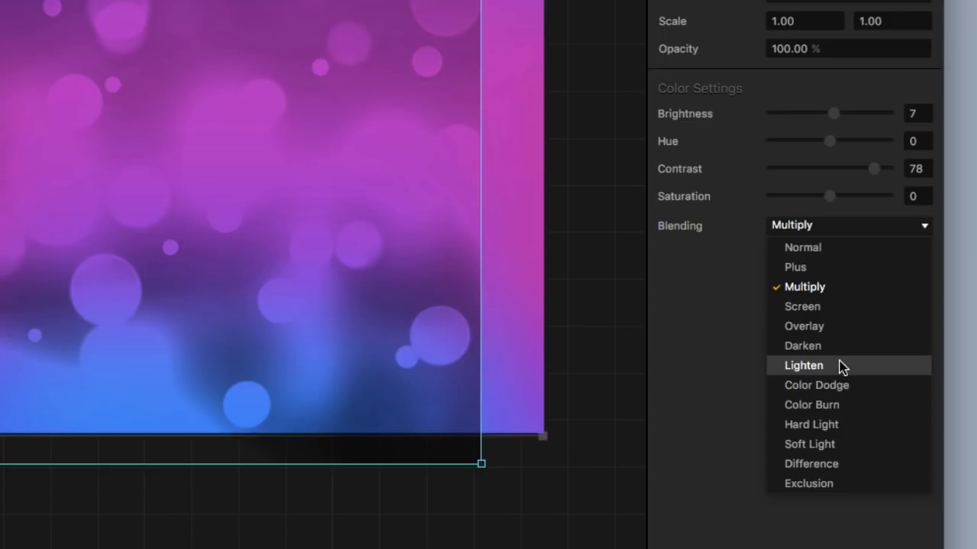
click(840, 367)
click(807, 226)
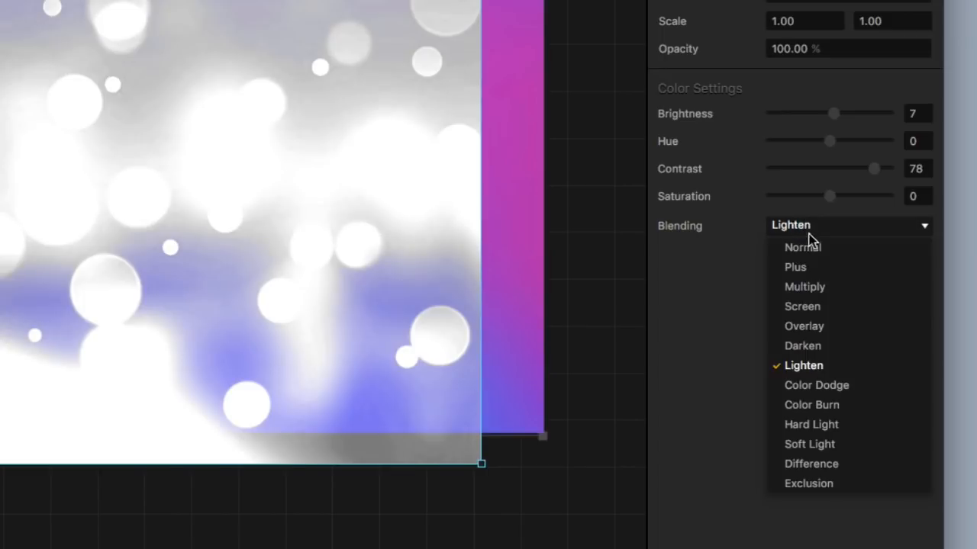
click(821, 324)
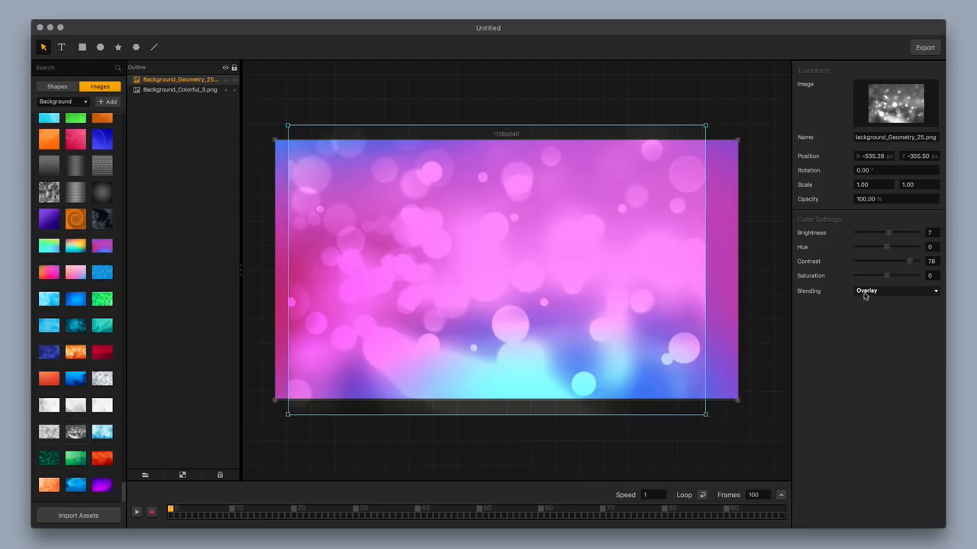
Set the bokeh image's contrast to -10 and its blending to Screen
click(865, 294)
click(907, 261)
drag(911, 261, 885, 265)
click(888, 293)
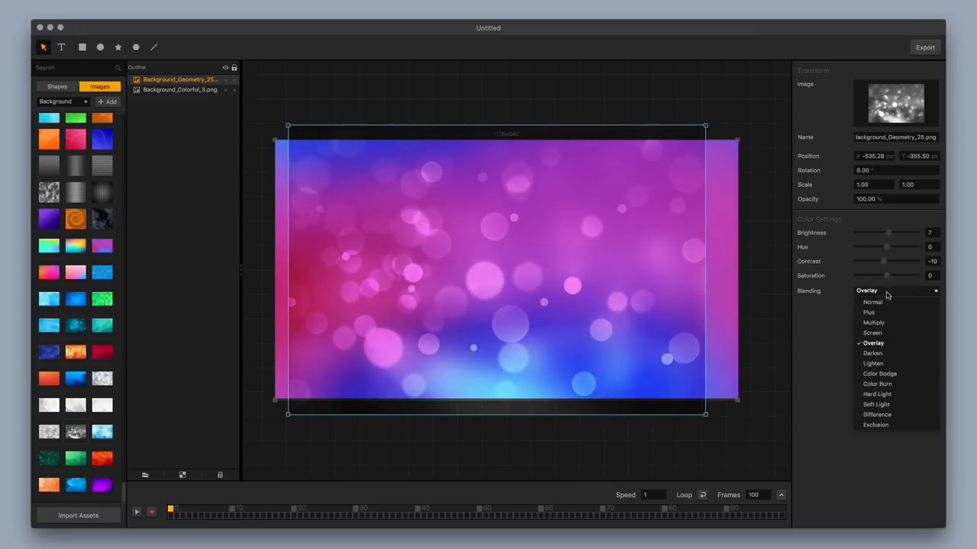
click(889, 334)
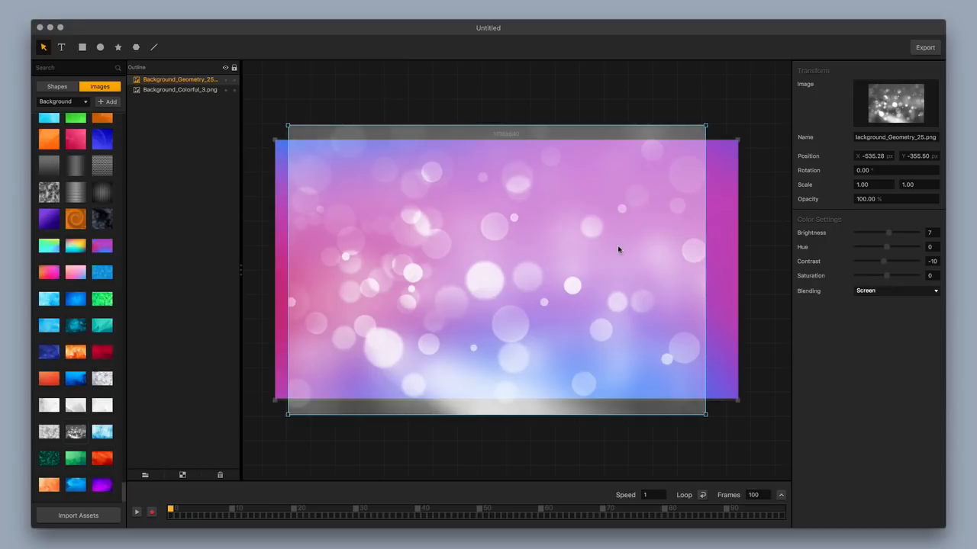
Replace the bokeh image with the white polygon texture Background_Geometry_20.png, stretched to cover the canvas
key(Delete)
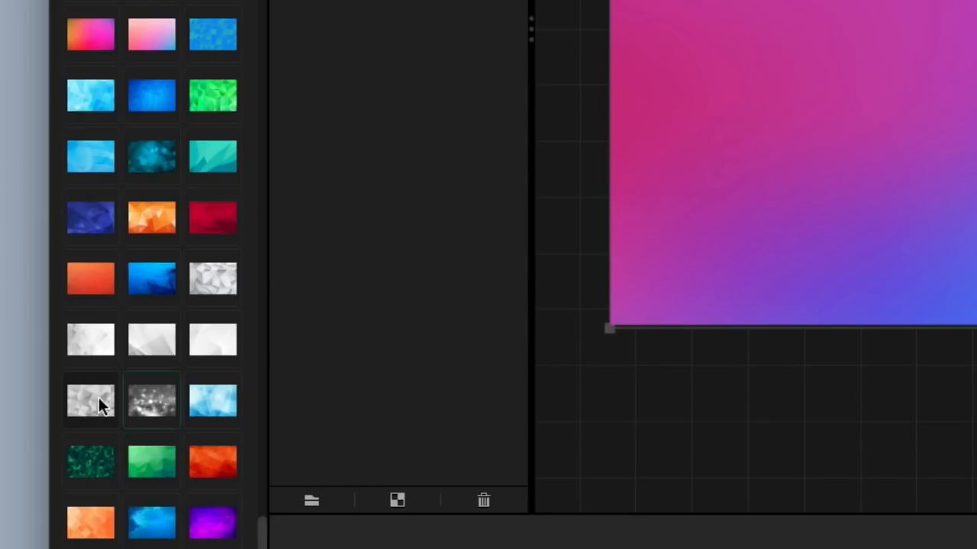
drag(98, 399, 105, 392)
drag(211, 281, 483, 283)
drag(692, 432, 740, 399)
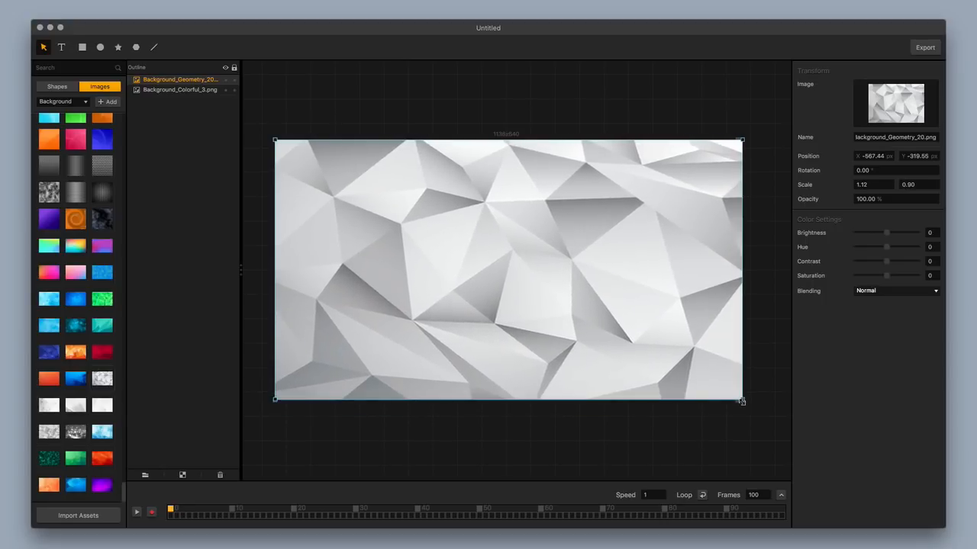
Set the blending of the polygon texture Background_Geometry_20.png to Overlay
click(891, 291)
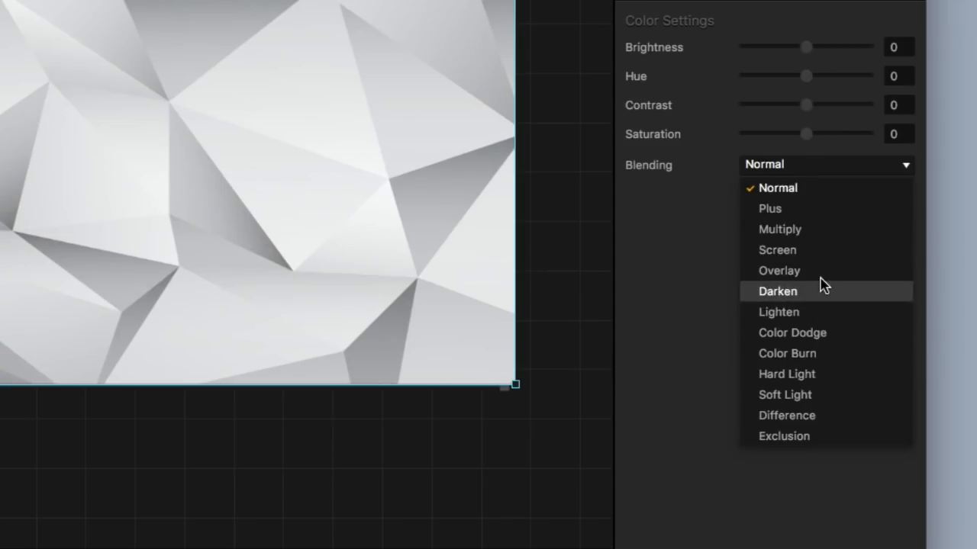
click(820, 272)
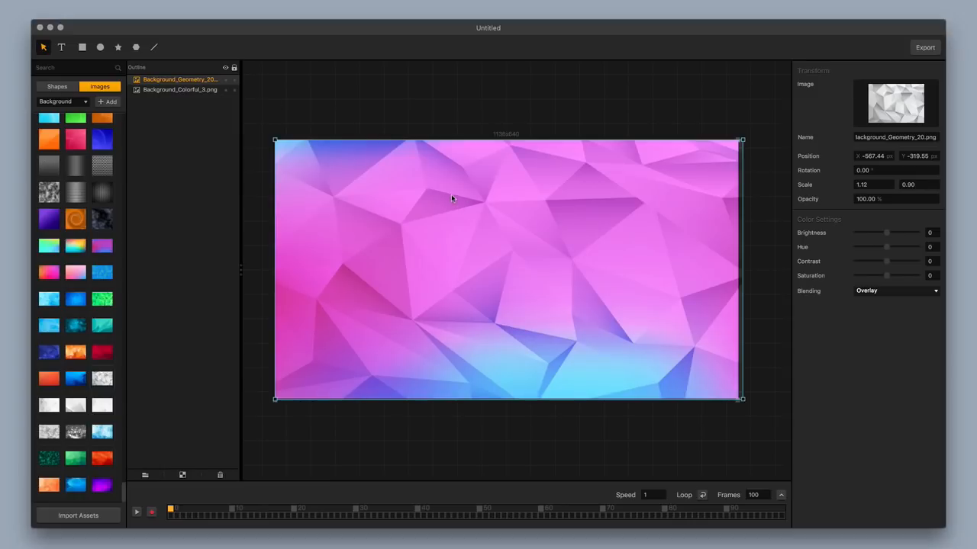
drag(479, 247, 449, 223)
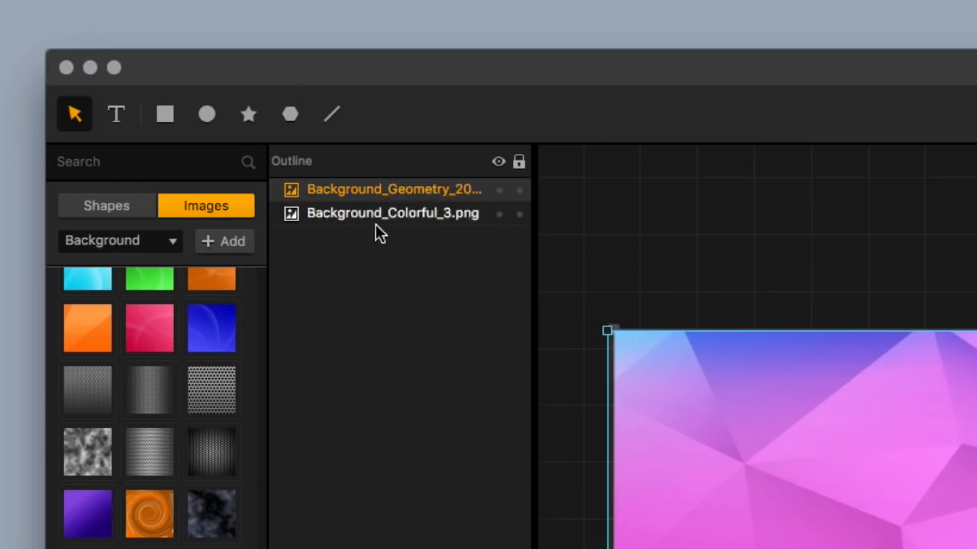
Shift the hue of the gradient image Background_Colorful_3.png to -31
click(374, 211)
drag(375, 186, 378, 210)
click(378, 210)
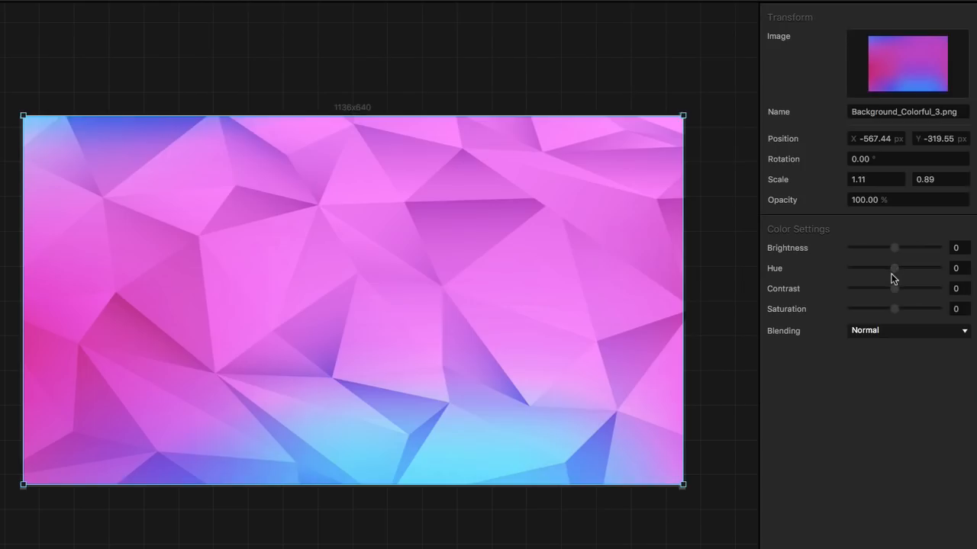
drag(893, 267, 876, 248)
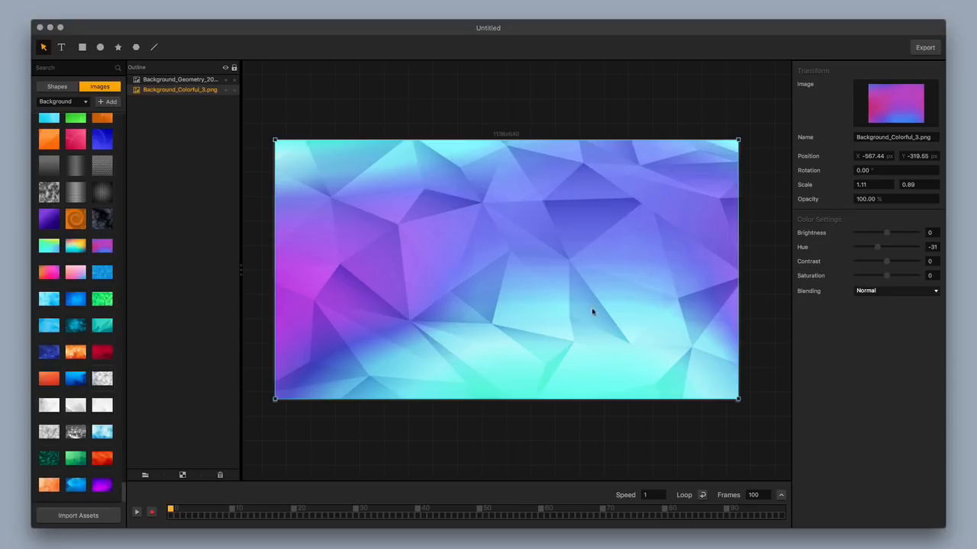
click(450, 103)
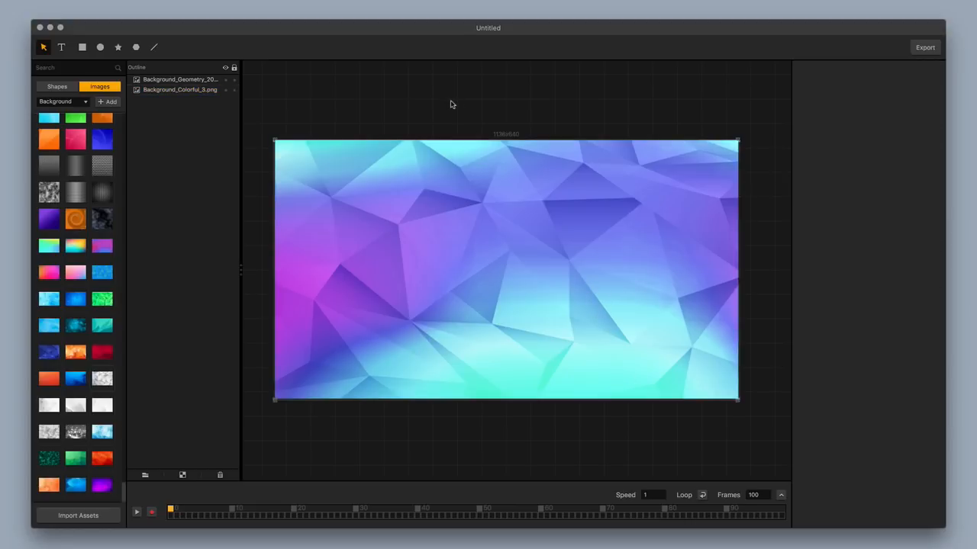
Try resizing the polygon texture and the gradient image from their upper-left corners, pulling them inside the canvas
click(332, 170)
drag(269, 135, 261, 130)
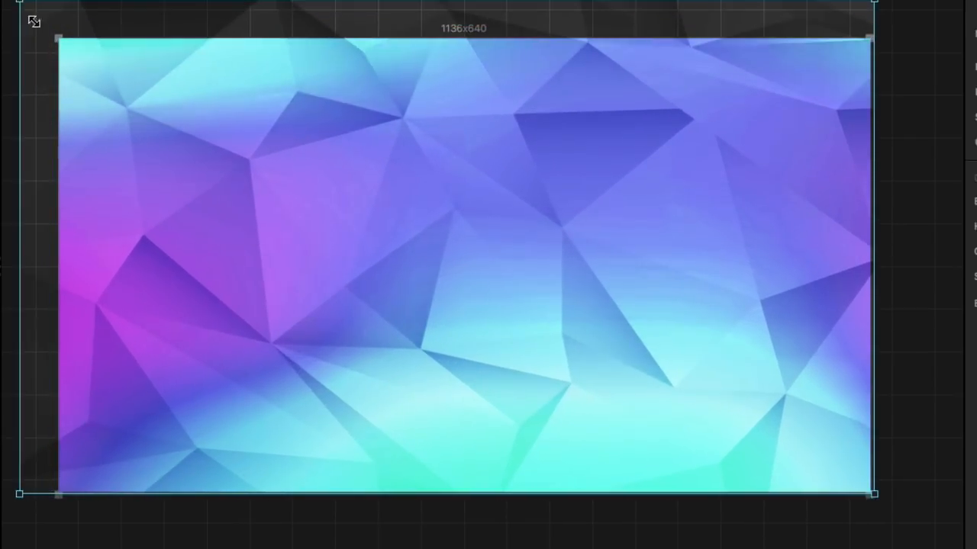
drag(34, 21, 109, 100)
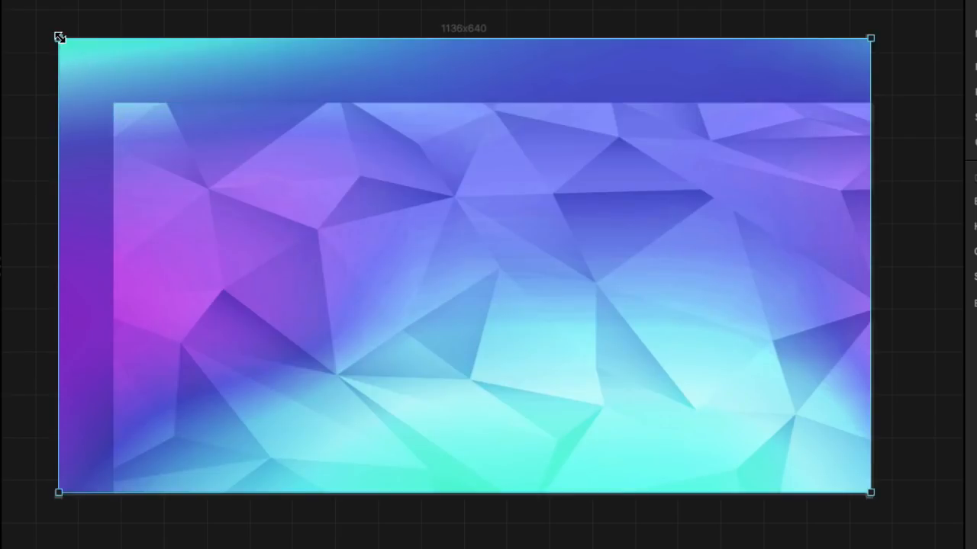
mouse_move(59, 36)
mouse_down()
mouse_move(44, 39)
mouse_move(42, 54)
mouse_move(41, 24)
mouse_move(71, 40)
mouse_up()
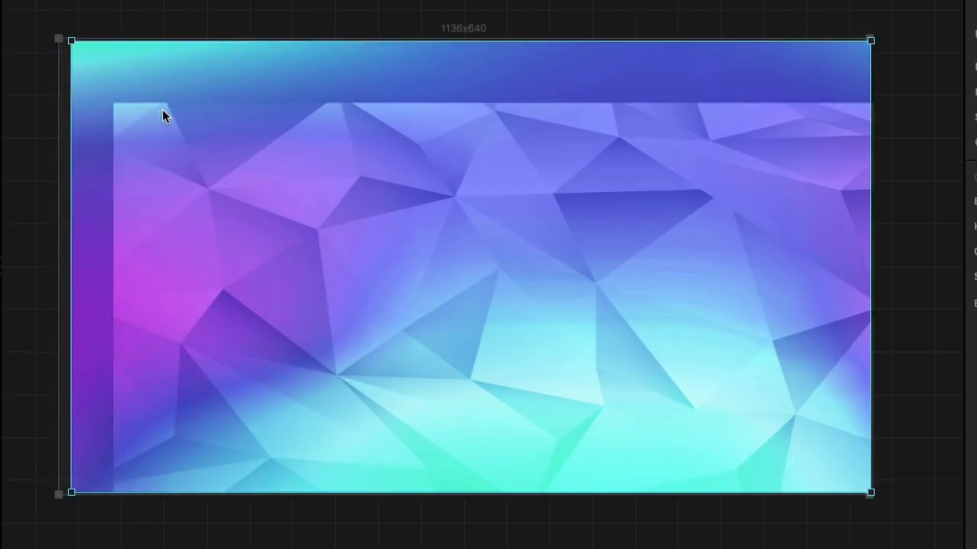
Stretch the gradient image and the polygon texture slightly past the canvas edges so both cover it completely
click(117, 107)
drag(105, 89, 106, 43)
click(81, 45)
mouse_move(181, 146)
mouse_down()
mouse_move(197, 144)
mouse_move(168, 146)
mouse_up()
drag(73, 67, 50, 29)
drag(204, 124, 209, 128)
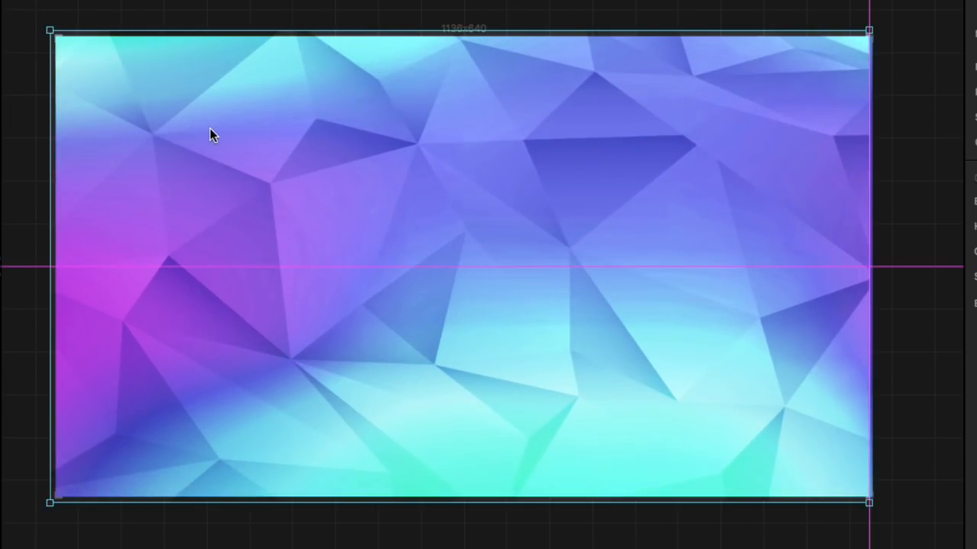
drag(869, 505, 881, 509)
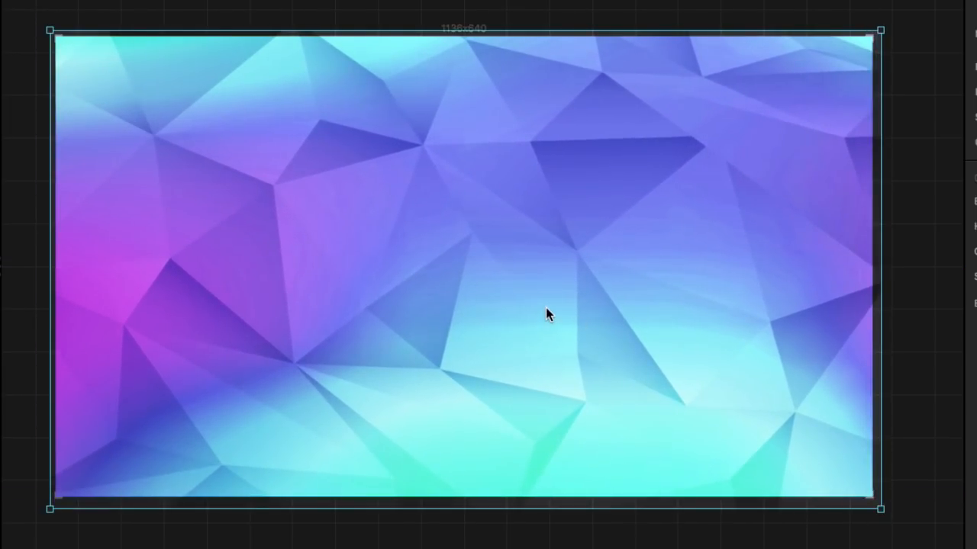
click(545, 307)
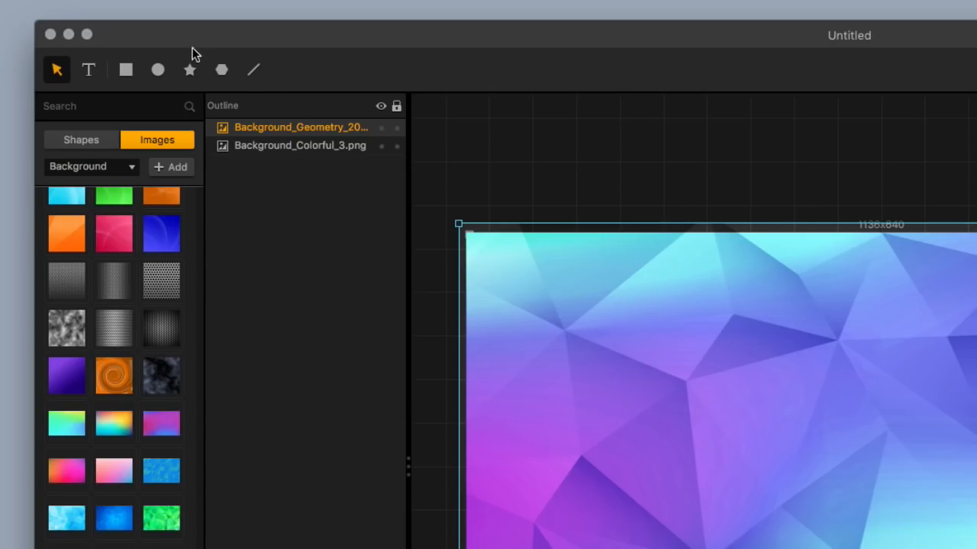
Draw a rectangle over the canvas and move it above both images in the layer order
click(126, 70)
drag(513, 258, 933, 535)
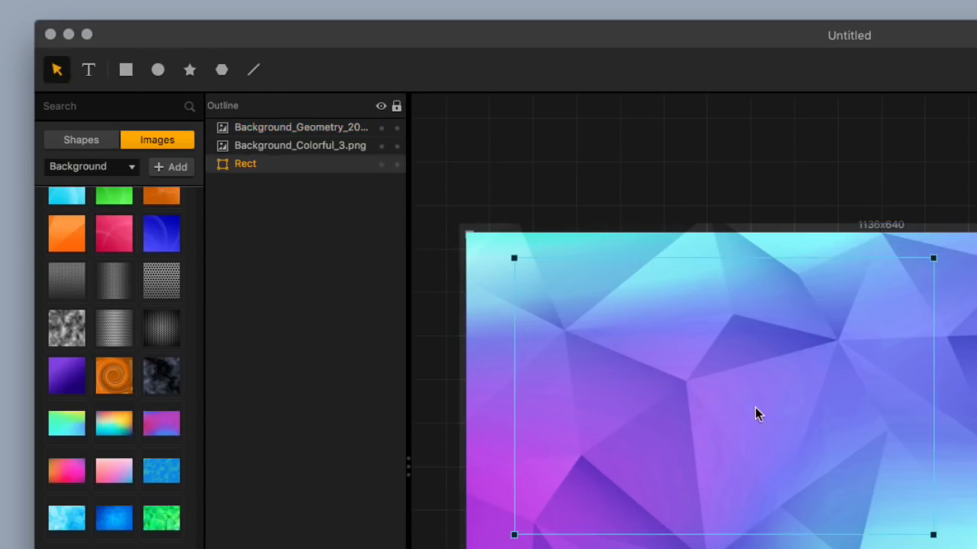
drag(284, 163, 283, 124)
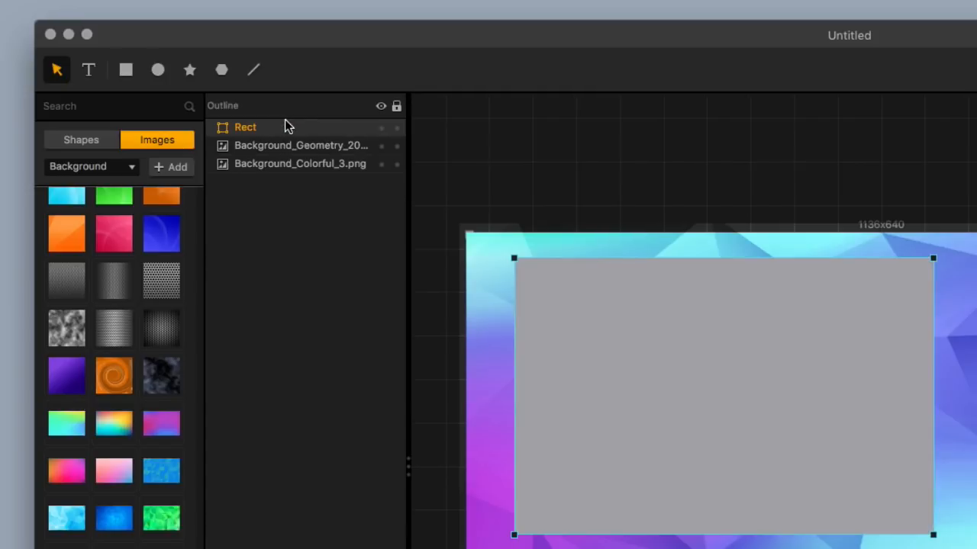
Align the rectangle with the canvas's upper-left corner and enlarge it to about 1139 x 644 px, covering the canvas
drag(588, 349, 546, 328)
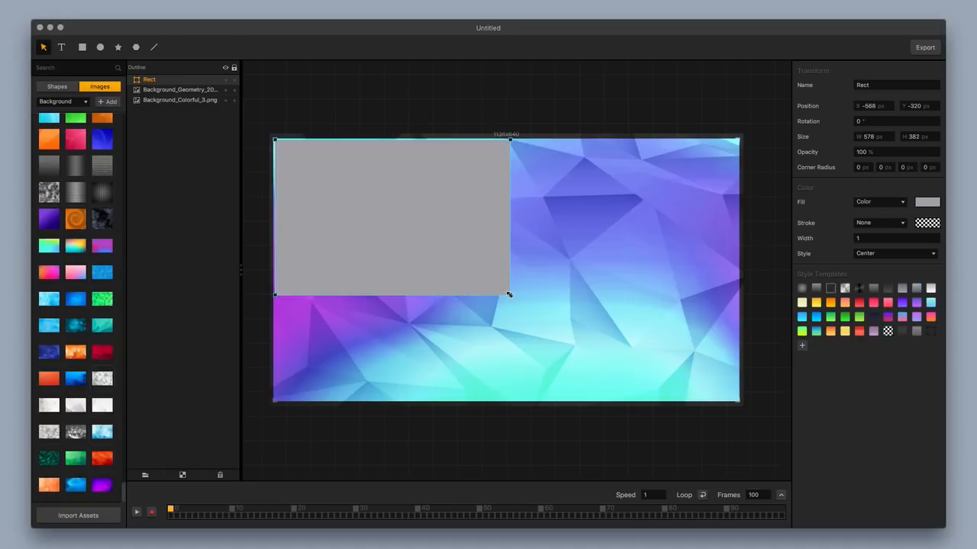
drag(888, 510, 976, 548)
drag(739, 404, 737, 400)
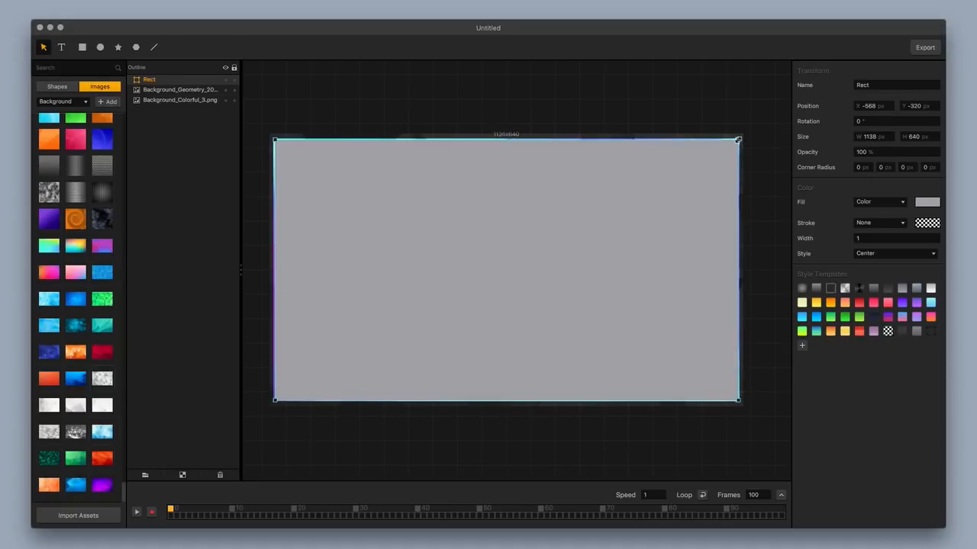
drag(737, 140, 738, 136)
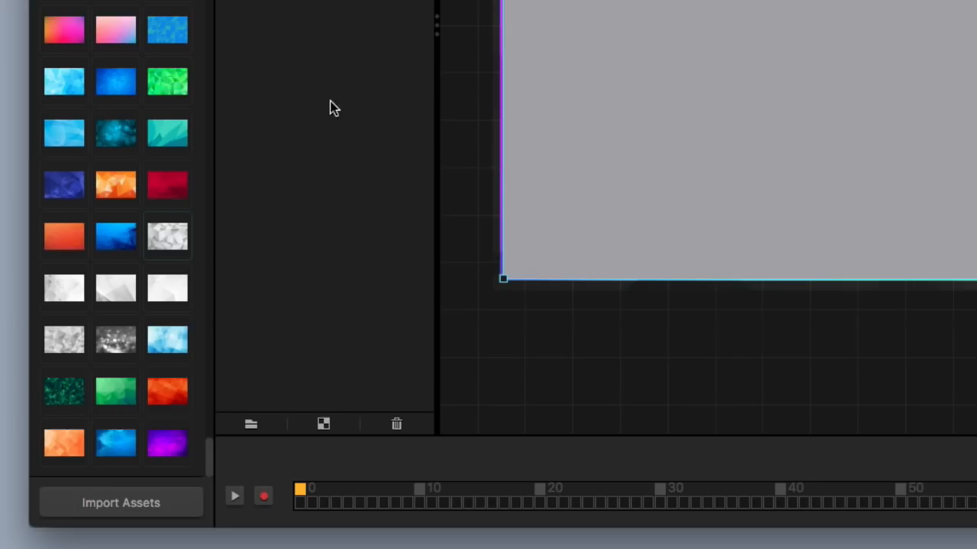
Convert the rectangle into a mask and place both images inside it, with the polygon texture above the gradient
click(324, 425)
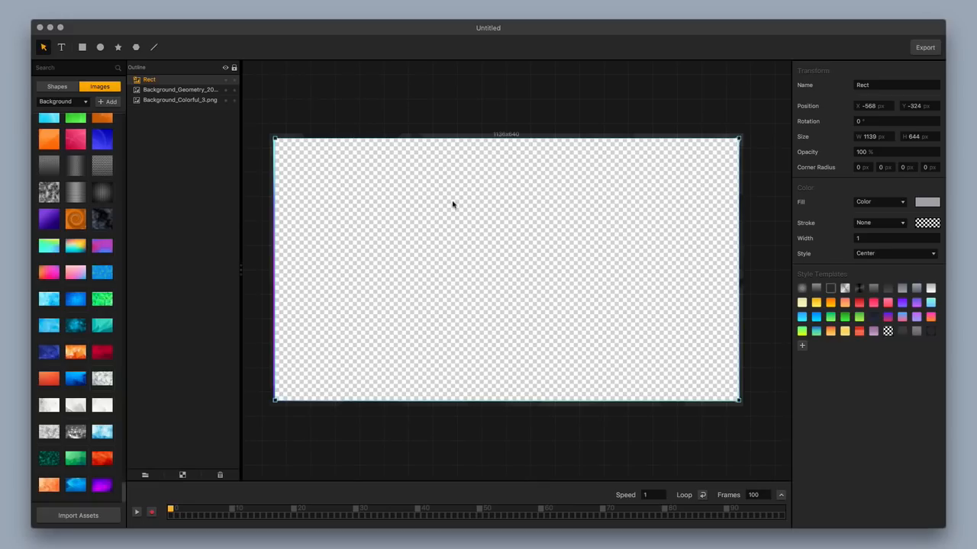
mouse_move(171, 101)
mouse_down()
mouse_move(170, 80)
mouse_move(173, 99)
mouse_up()
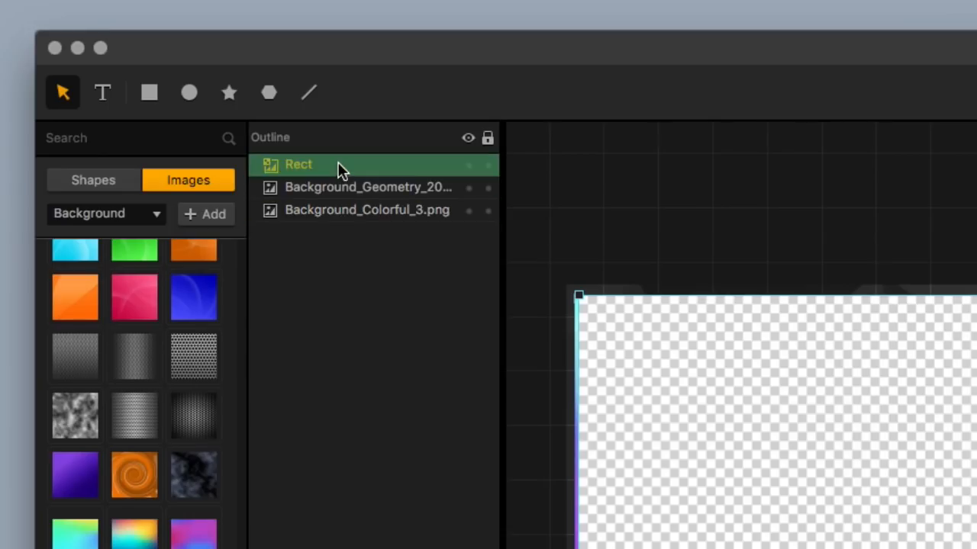
drag(344, 206, 329, 164)
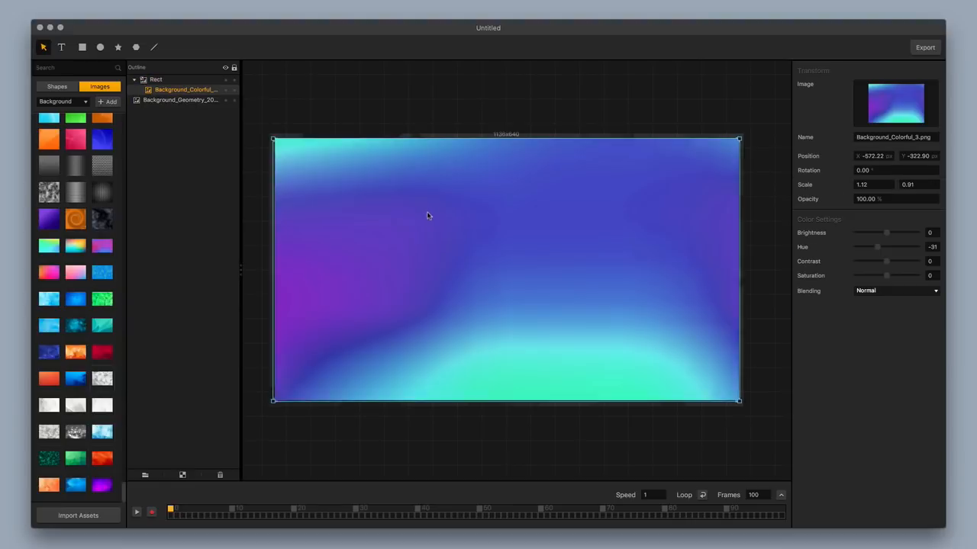
mouse_move(427, 213)
mouse_down()
mouse_move(450, 230)
mouse_move(390, 220)
mouse_move(393, 155)
mouse_move(468, 163)
mouse_move(475, 219)
mouse_move(425, 237)
mouse_move(400, 199)
mouse_move(422, 207)
mouse_up()
drag(180, 100, 177, 81)
click(336, 115)
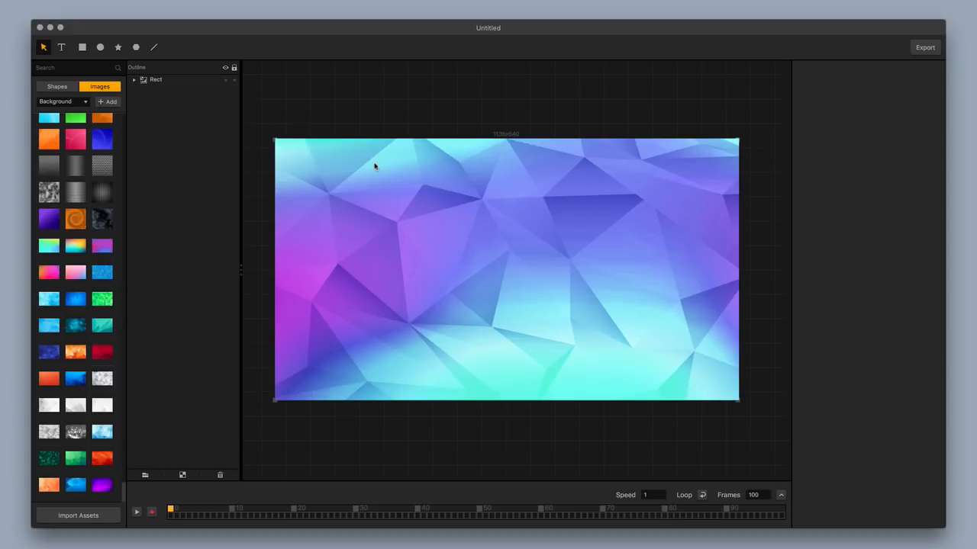
Expand the mask layer and test it by shrinking the rectangle from its upper-left corner, stretching it back over the canvas
click(135, 80)
click(152, 92)
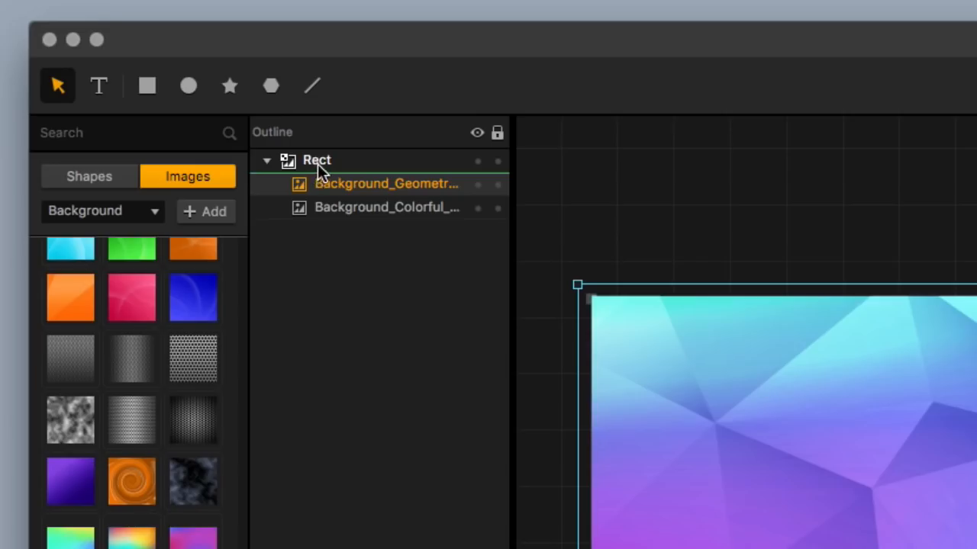
click(158, 80)
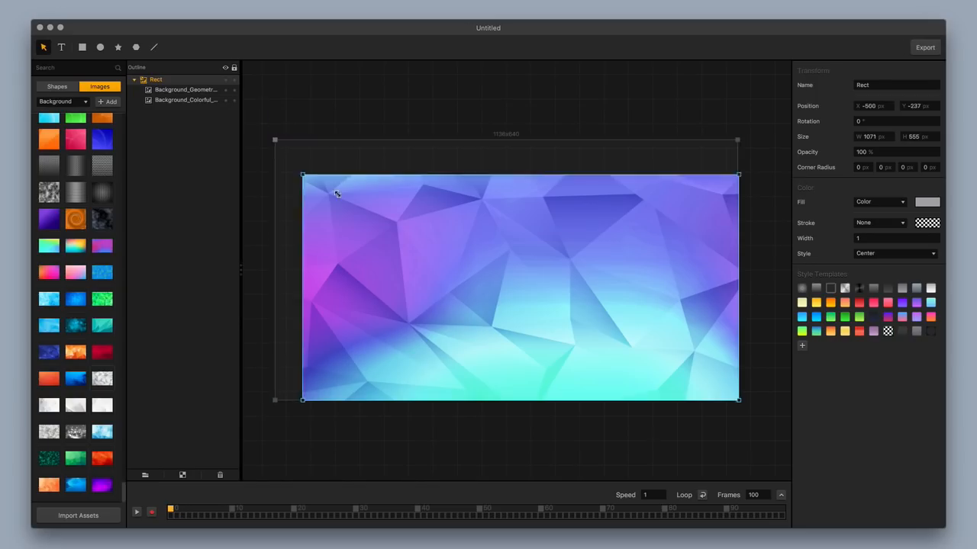
drag(337, 194, 504, 335)
drag(276, 248, 274, 138)
click(294, 104)
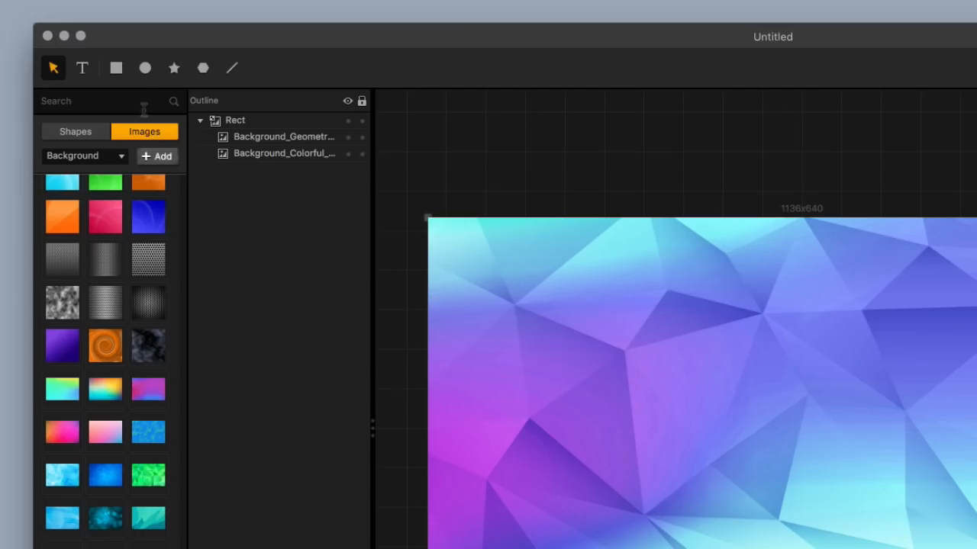
Draw a circle about 473 px in diameter and place it over the canvas's upper-right corner at about X 159, Y -411
click(100, 48)
mouse_move(506, 131)
mouse_down()
mouse_move(748, 333)
mouse_move(819, 405)
mouse_move(818, 443)
mouse_up()
drag(621, 249, 668, 287)
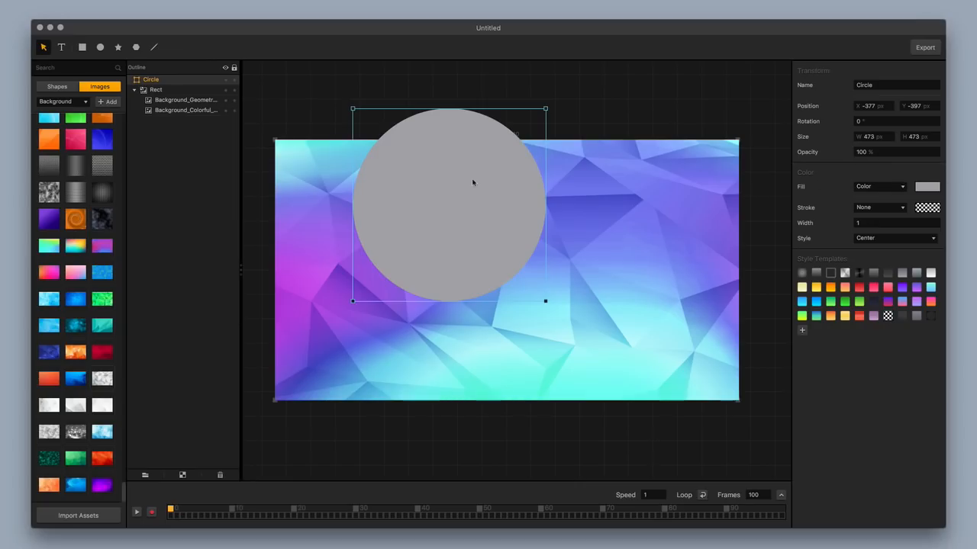
drag(472, 181, 489, 193)
drag(558, 187, 692, 173)
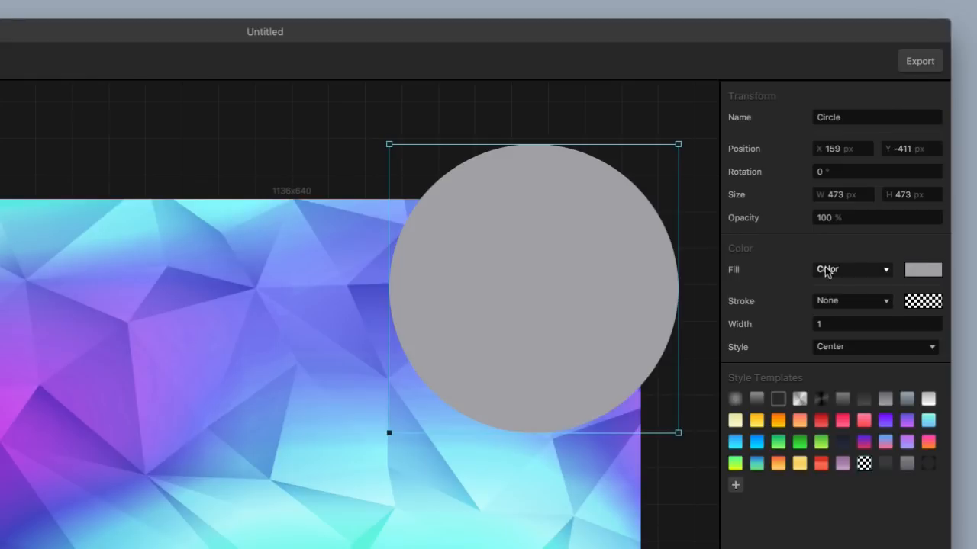
Change the circle's fill from solid color to a gradient using the light grey-to-white preset
click(857, 272)
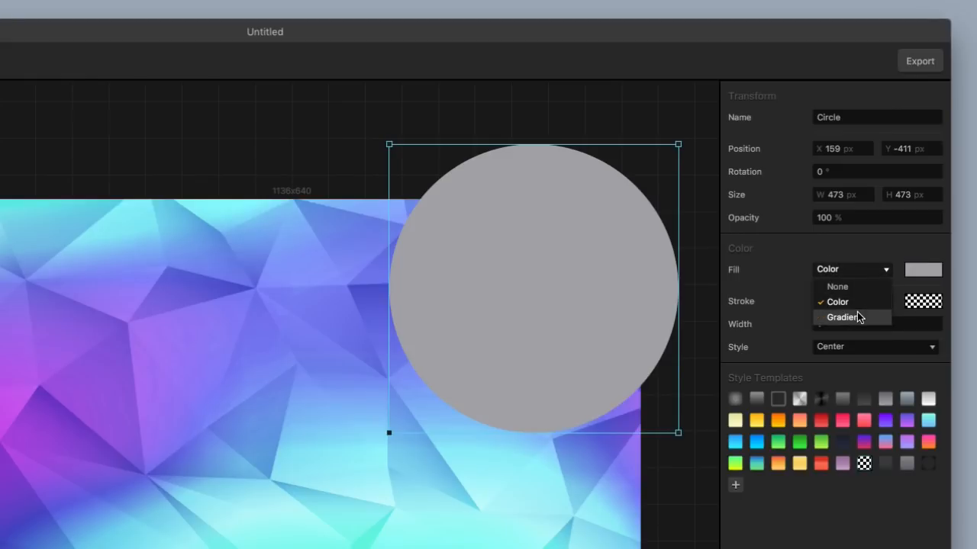
click(861, 316)
click(921, 272)
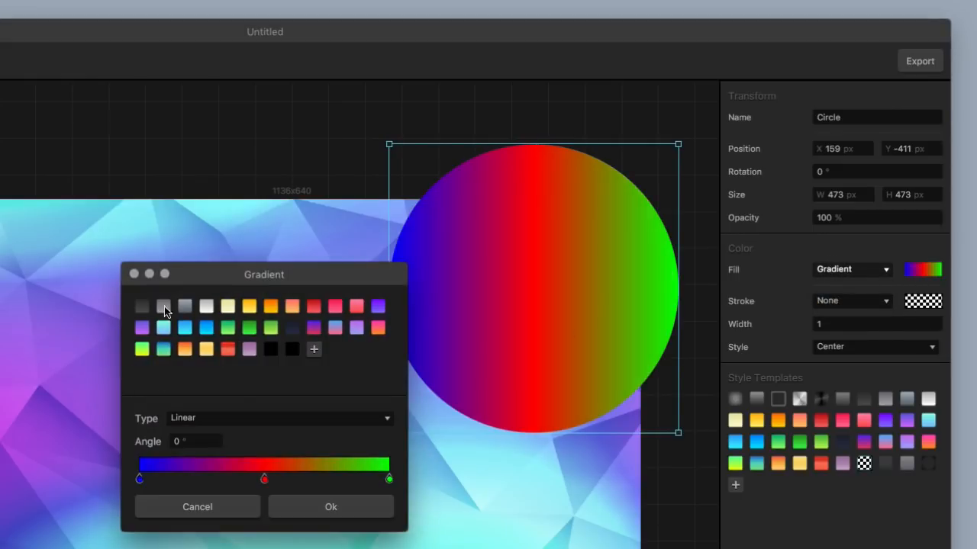
click(205, 308)
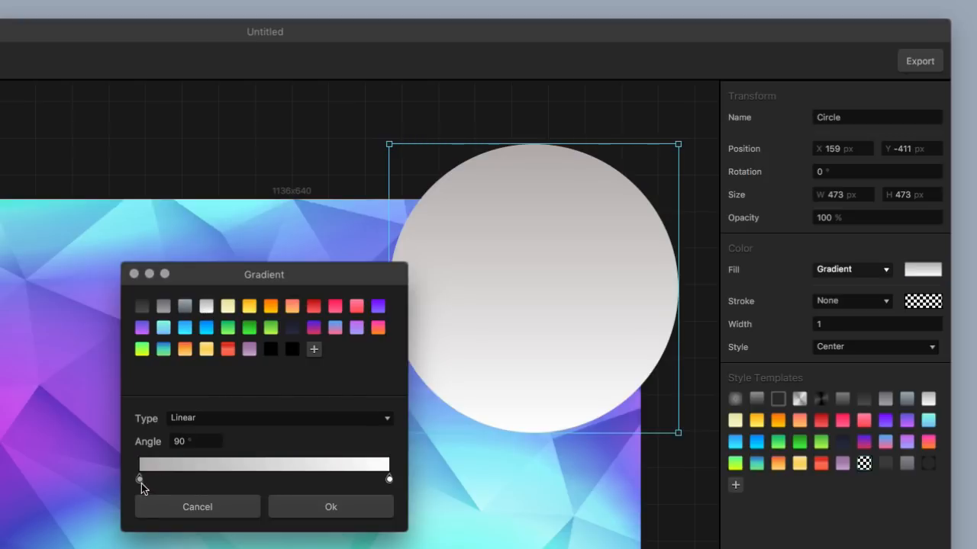
Make the gradient's first stop white and set the end stop's opacity to 0%
click(139, 480)
drag(719, 321, 678, 322)
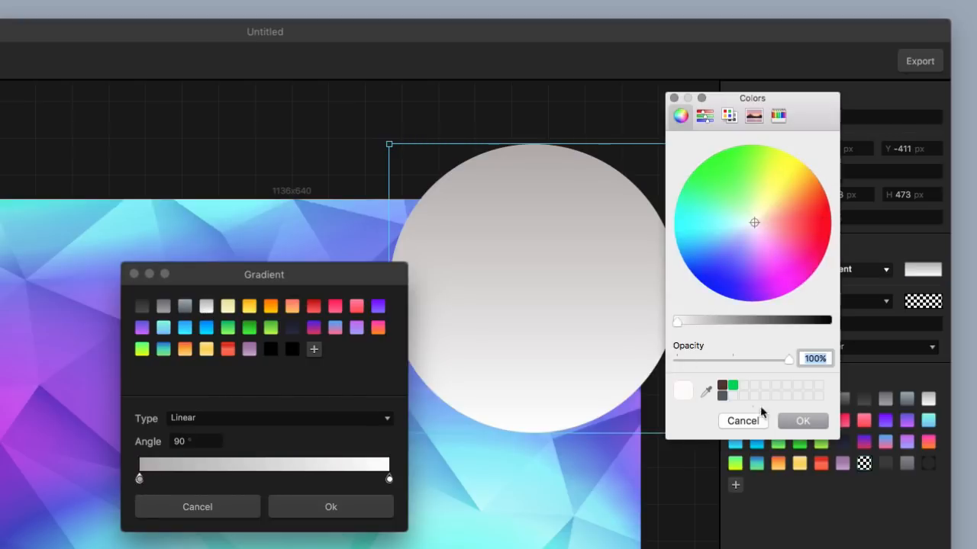
click(803, 421)
double_click(390, 480)
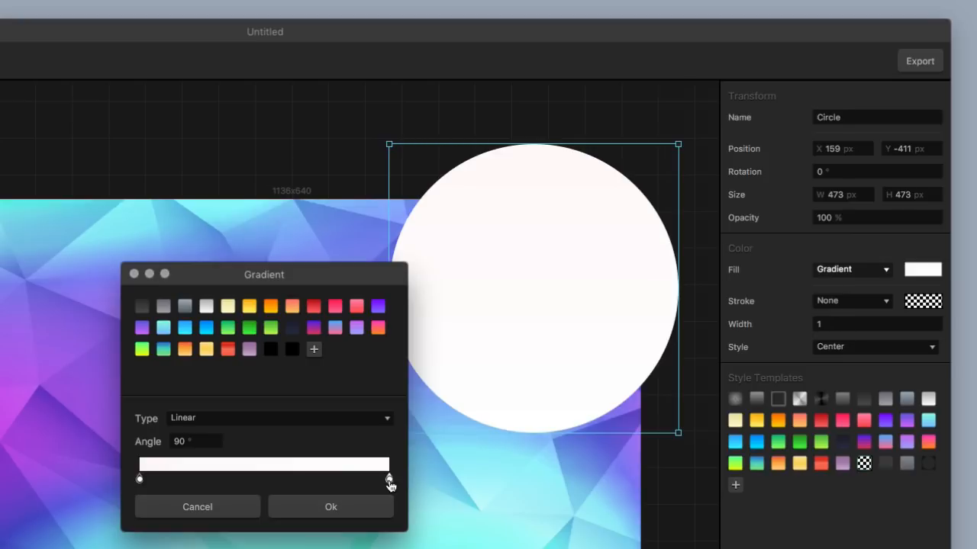
drag(788, 361, 673, 365)
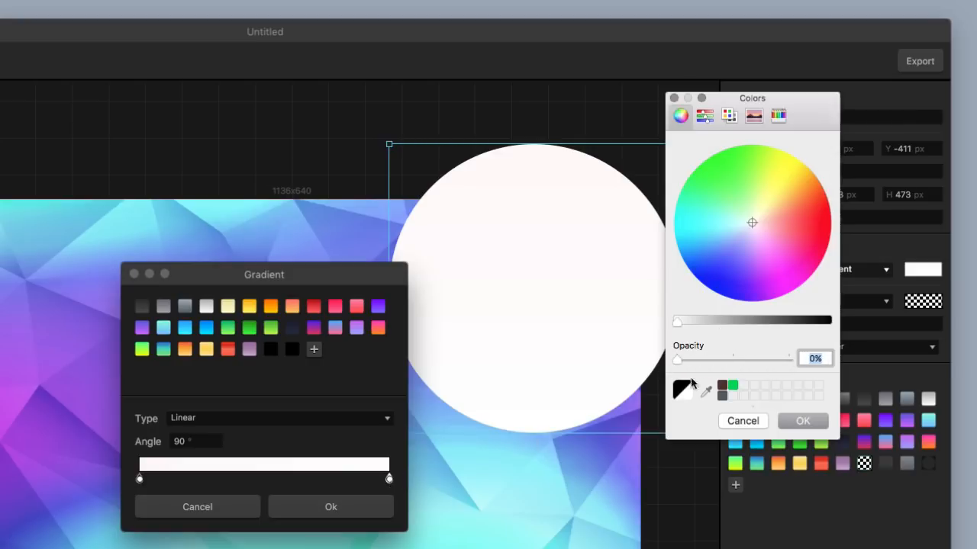
click(809, 422)
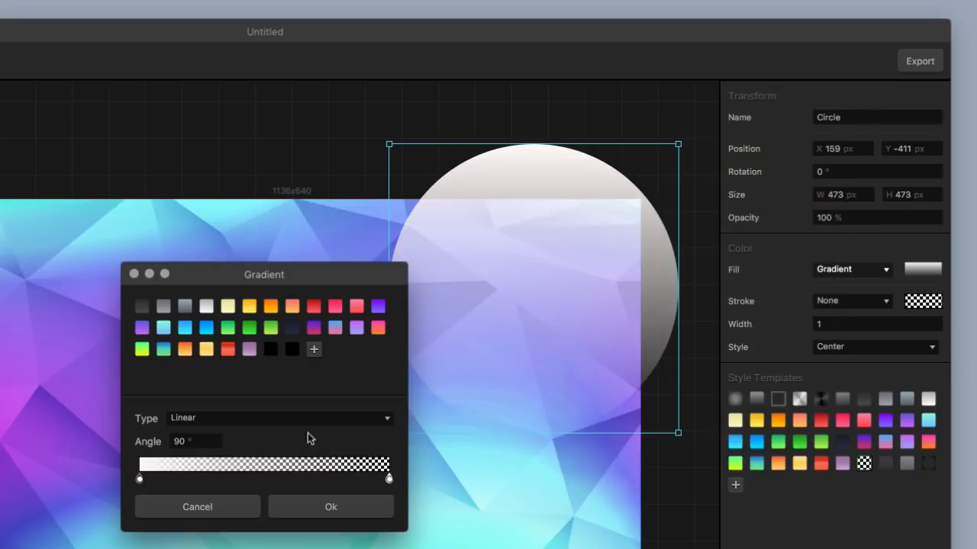
Switch the gradient type to Radial and move its transparent stop inward to about two-thirds of the gradient's length
click(225, 419)
click(212, 445)
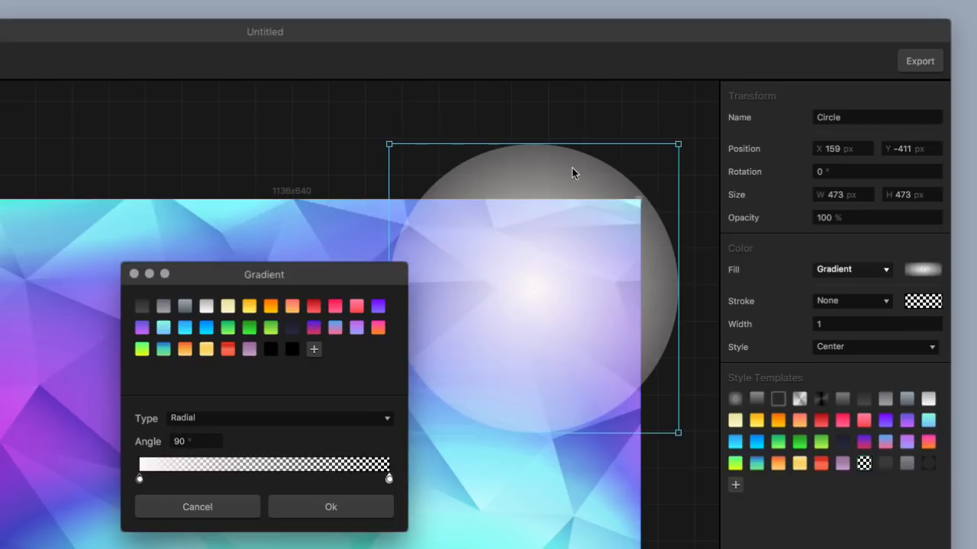
drag(390, 481, 301, 481)
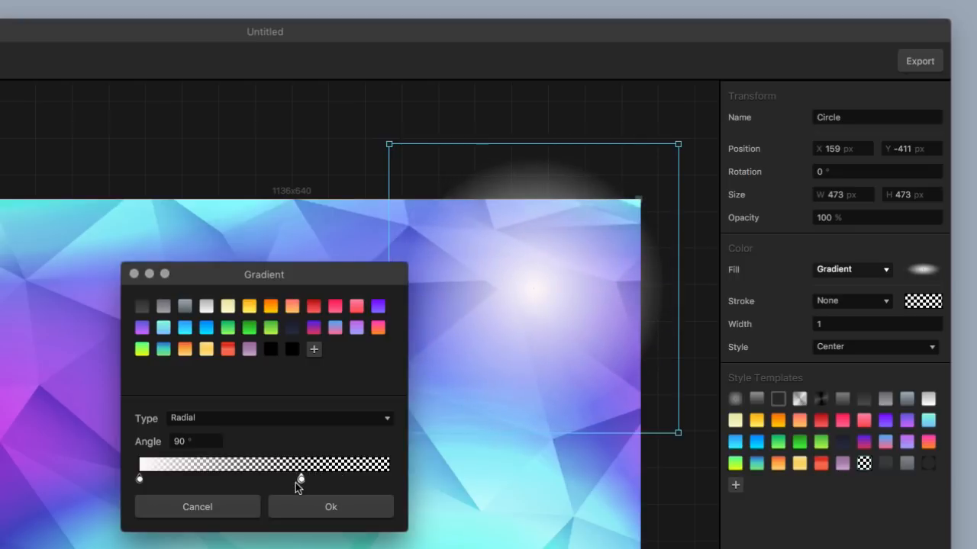
Accept the circle's radial gradient and move the circle to the middle of the canvas's top edge
click(329, 510)
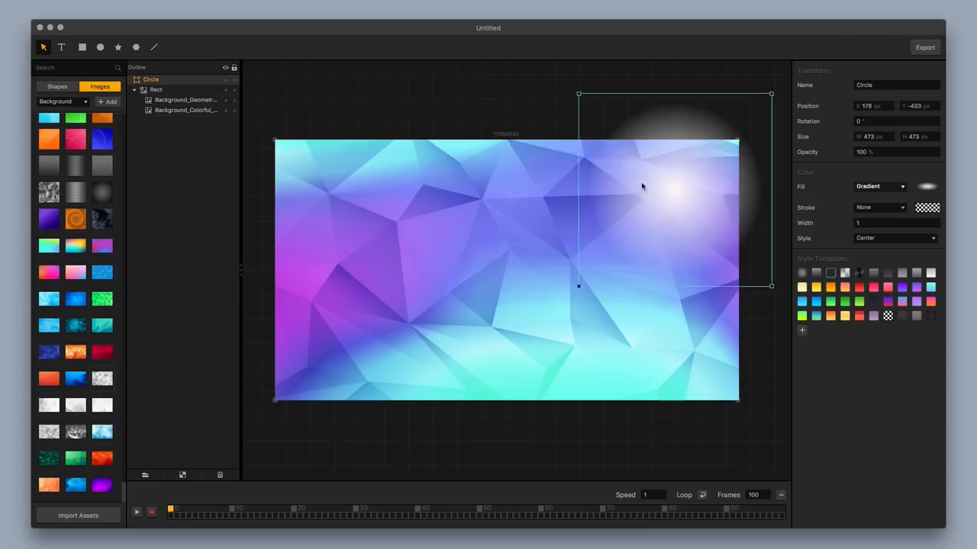
drag(516, 311, 291, 281)
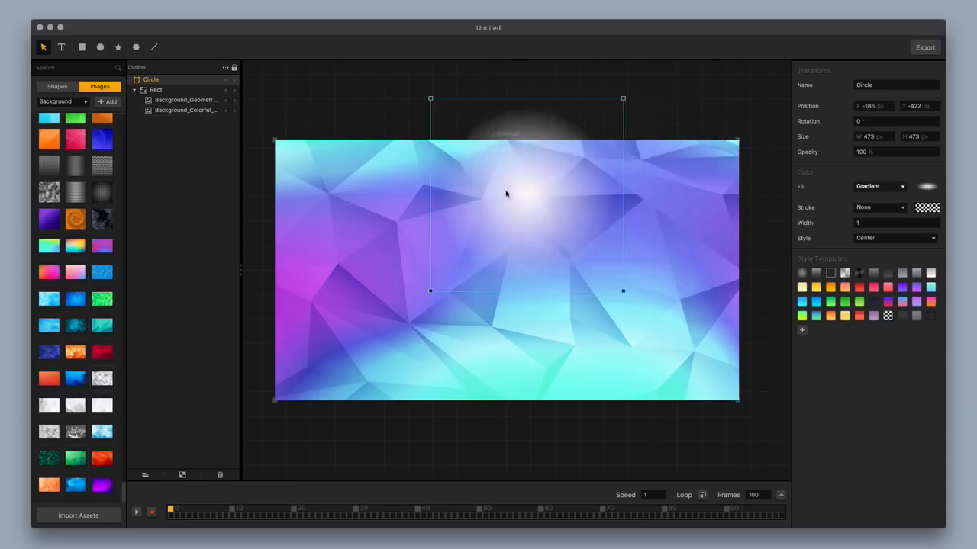
drag(505, 194, 507, 197)
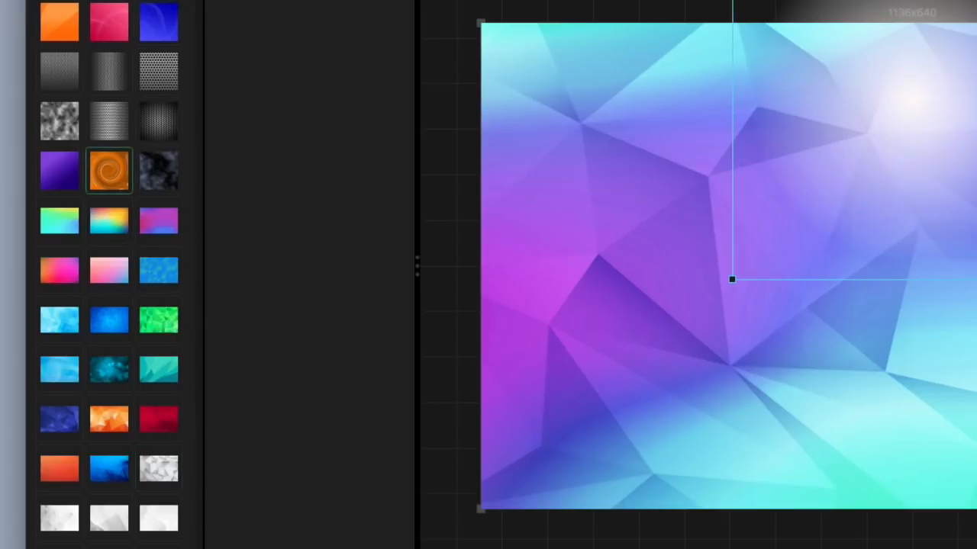
Add the orange swirl image Background_98.png, scale it to about 0.42, and place it over the glowing circle
drag(109, 171, 650, 114)
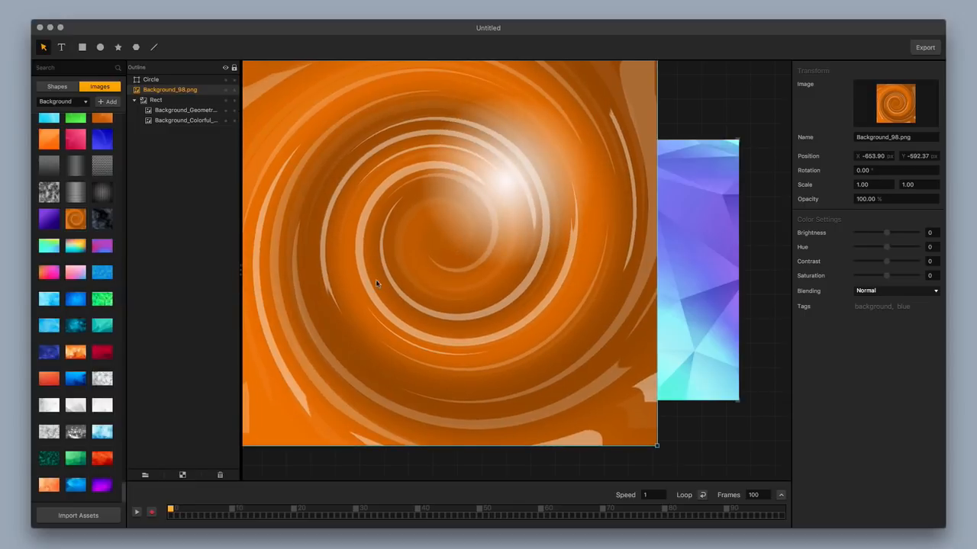
drag(376, 284, 462, 319)
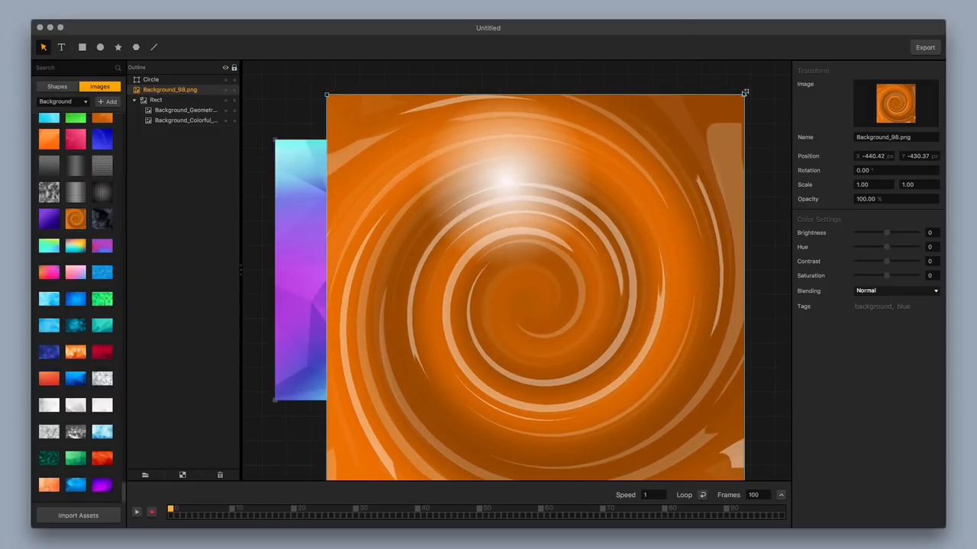
drag(736, 113, 437, 252)
drag(477, 177, 512, 154)
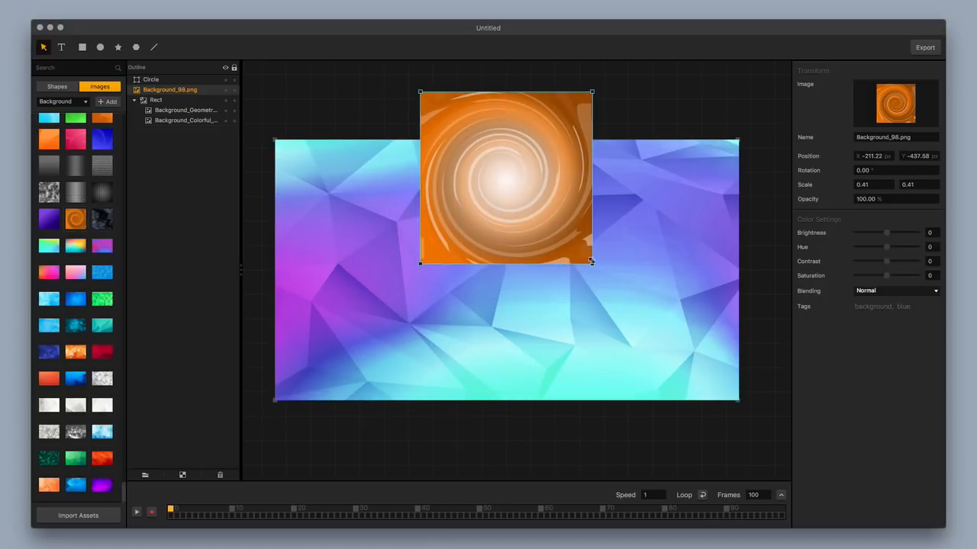
drag(590, 261, 590, 262)
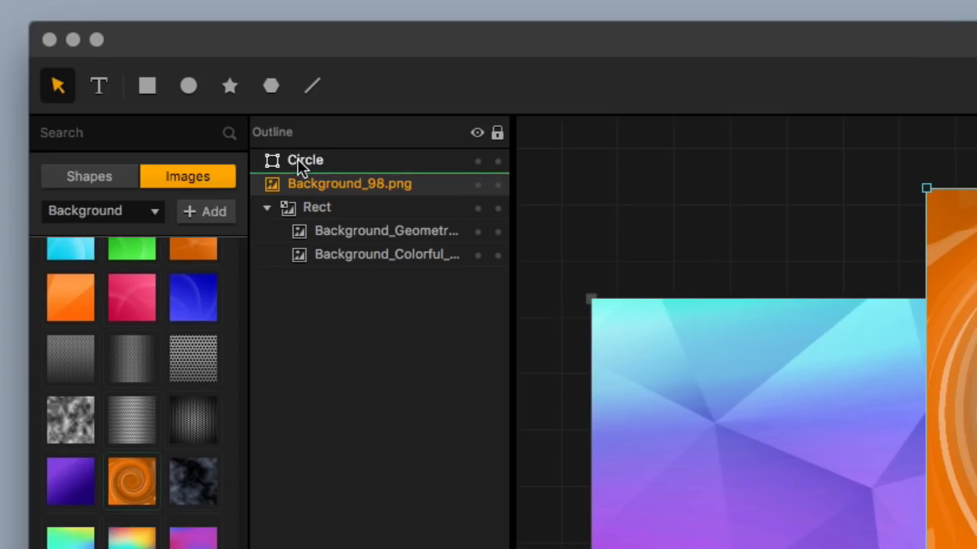
Turn the circle into a mask for Background_98.png and shift the swirl inside it to about X -213, Y -444
click(150, 80)
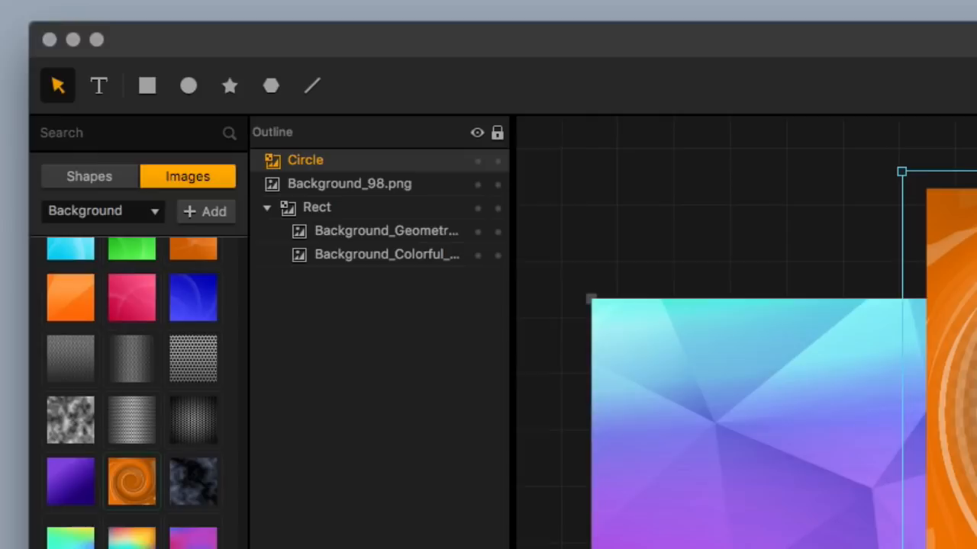
click(324, 186)
drag(324, 184, 318, 162)
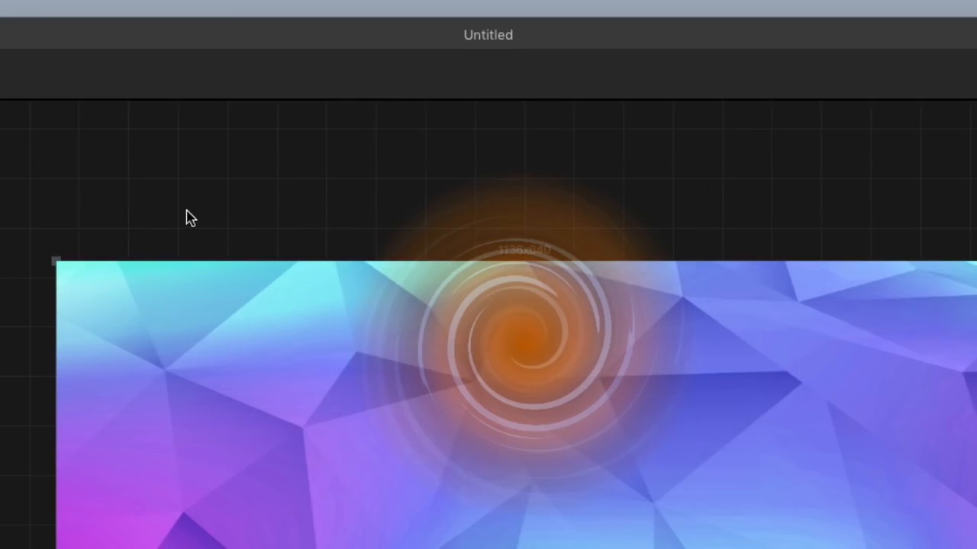
click(558, 356)
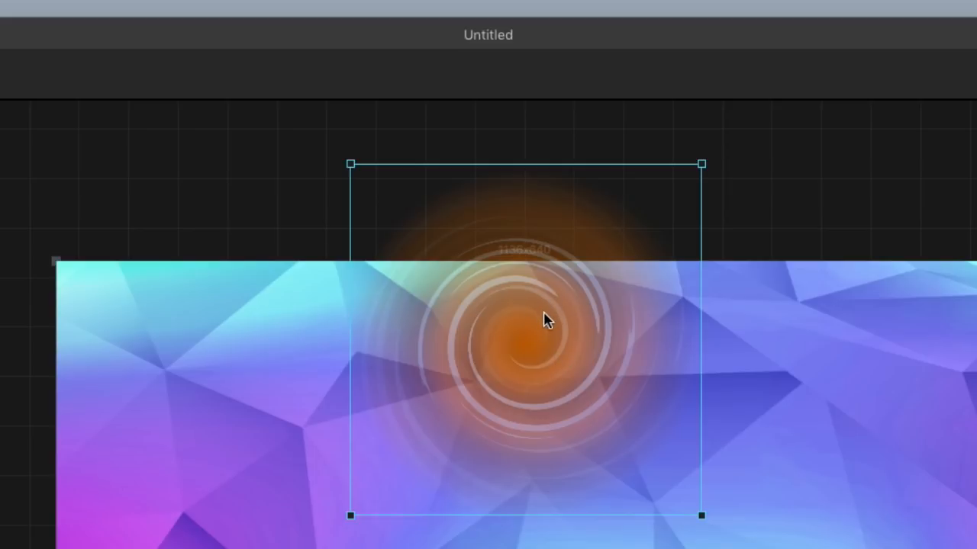
mouse_move(542, 314)
mouse_down()
mouse_move(552, 333)
mouse_move(504, 349)
mouse_move(506, 374)
mouse_move(525, 313)
mouse_move(534, 312)
mouse_up()
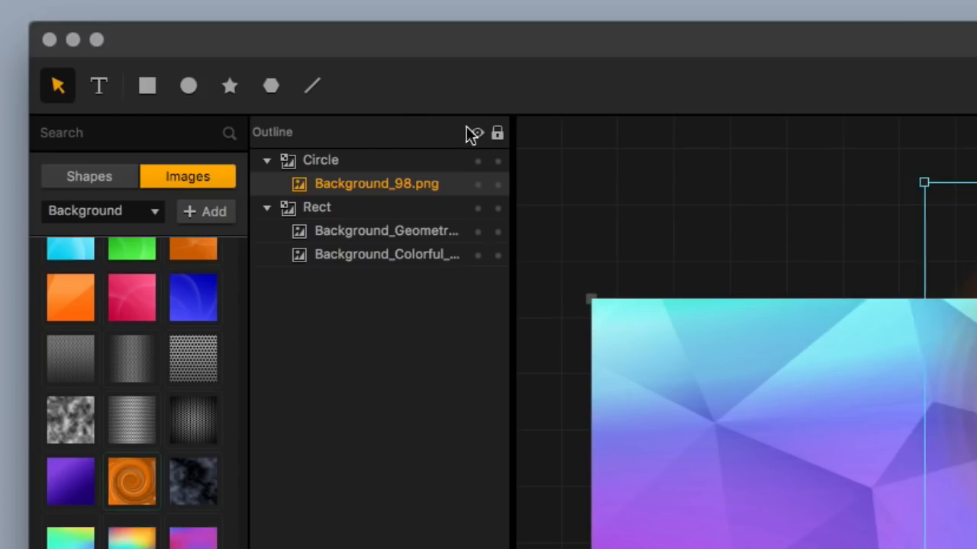
Recolor the masked swirl image with hue -58, contrast -18 and saturation -44
click(351, 161)
click(353, 186)
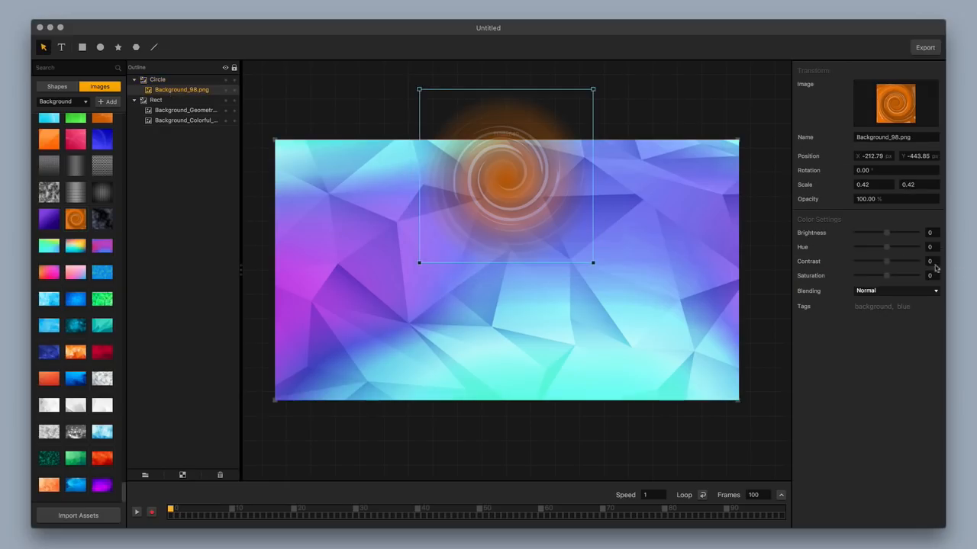
mouse_move(887, 247)
mouse_down()
mouse_move(866, 250)
mouse_move(881, 277)
mouse_move(873, 275)
mouse_move(880, 262)
mouse_up()
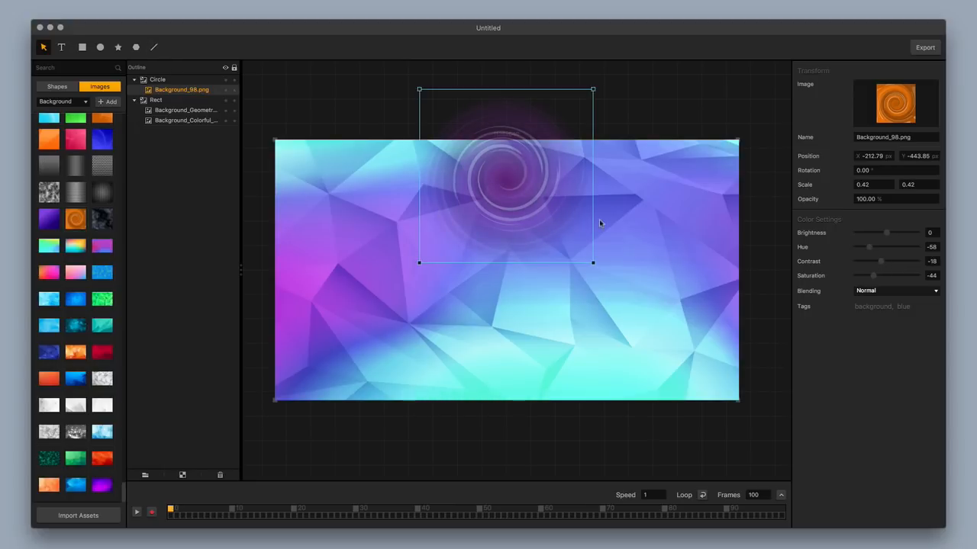
click(174, 96)
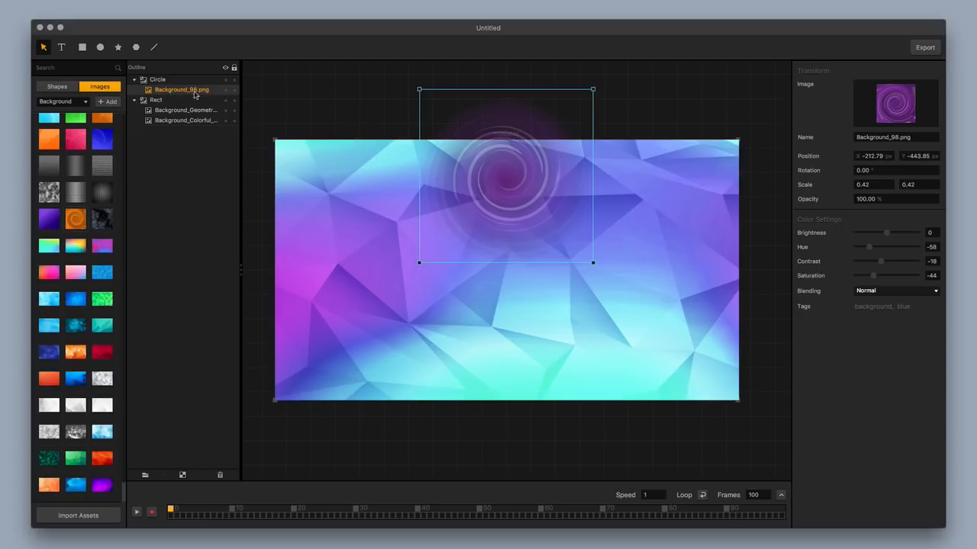
click(351, 91)
click(170, 89)
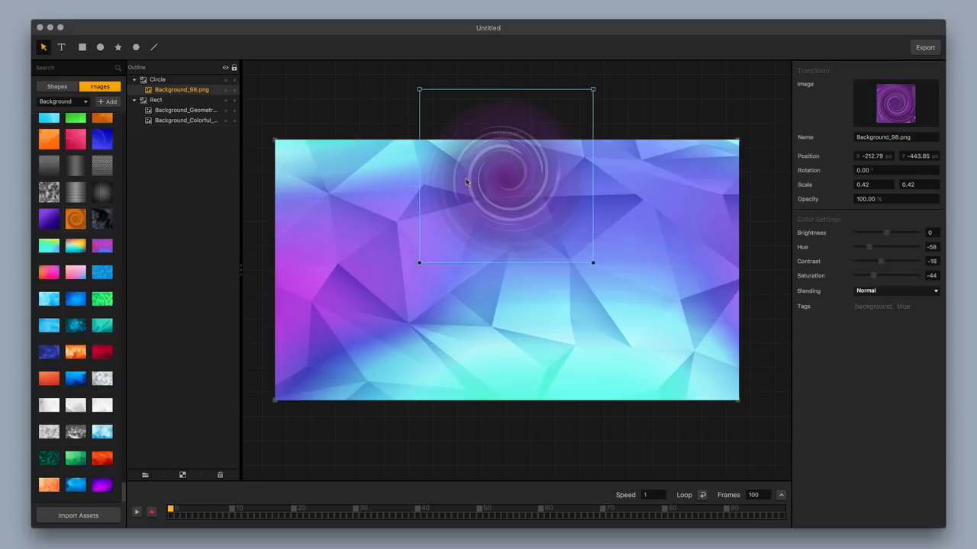
Delete Background_98.png and its circle mask from the composition
key(Delete)
click(163, 80)
key(Delete)
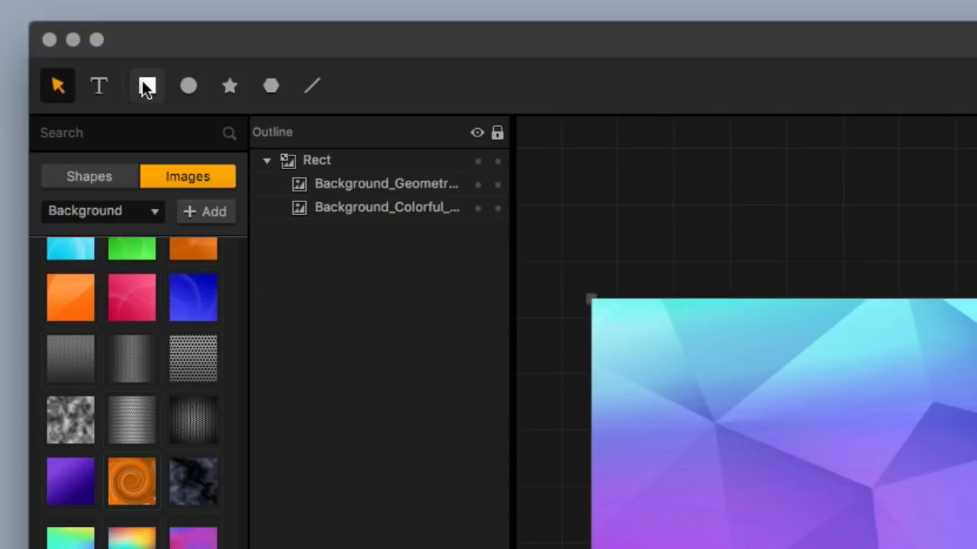
Draw a rectangle against the canvas's left edge, sized about 384 by 102 px at about X -568, Y 60
click(82, 47)
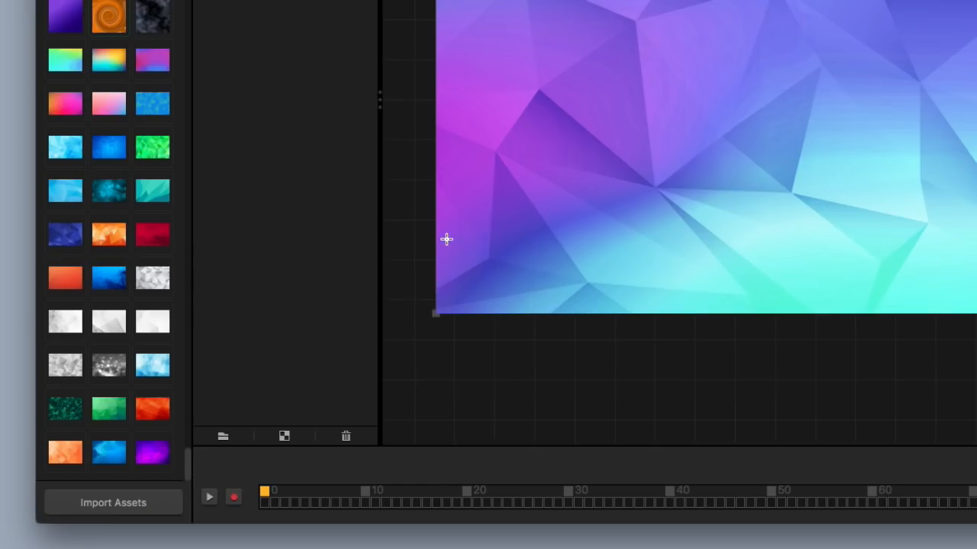
drag(275, 344, 491, 387)
drag(791, 292, 792, 292)
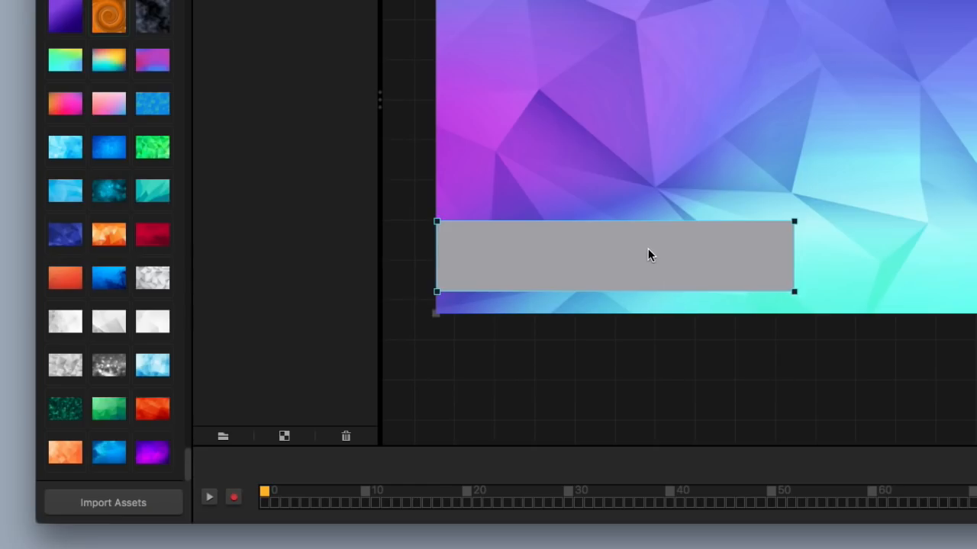
mouse_move(648, 250)
mouse_down()
mouse_move(647, 181)
mouse_move(647, 197)
mouse_up()
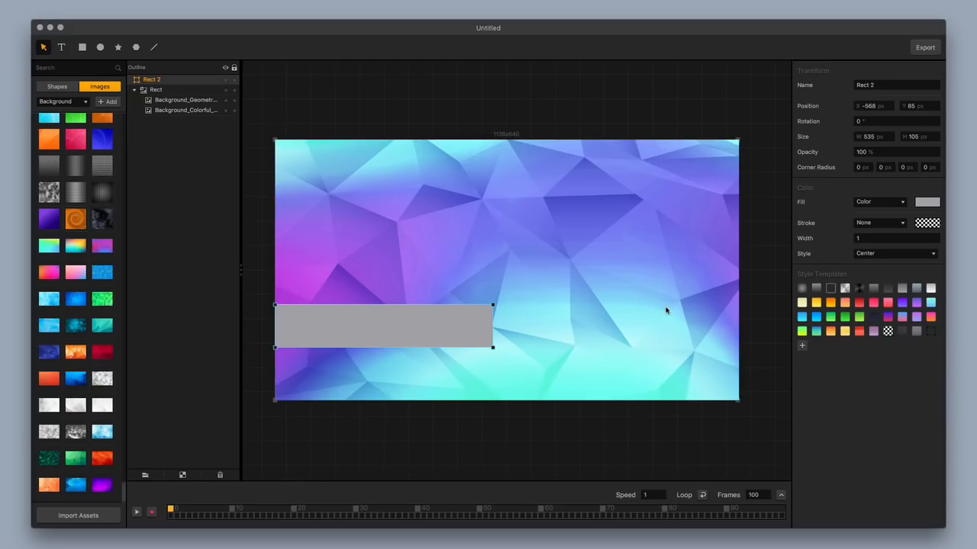
drag(492, 348, 384, 325)
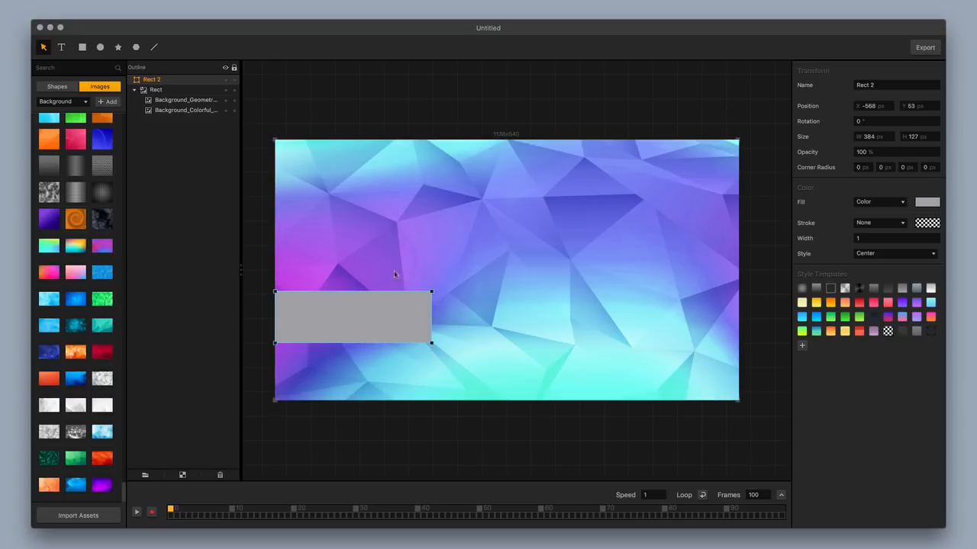
drag(356, 343, 356, 312)
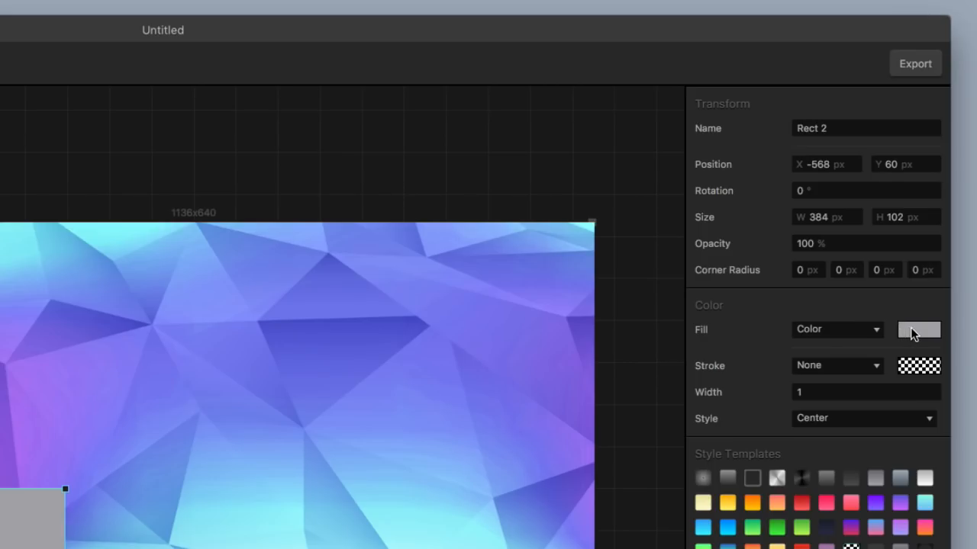
Fill the rectangle with the dark Lead pencil color at 100% opacity
click(927, 201)
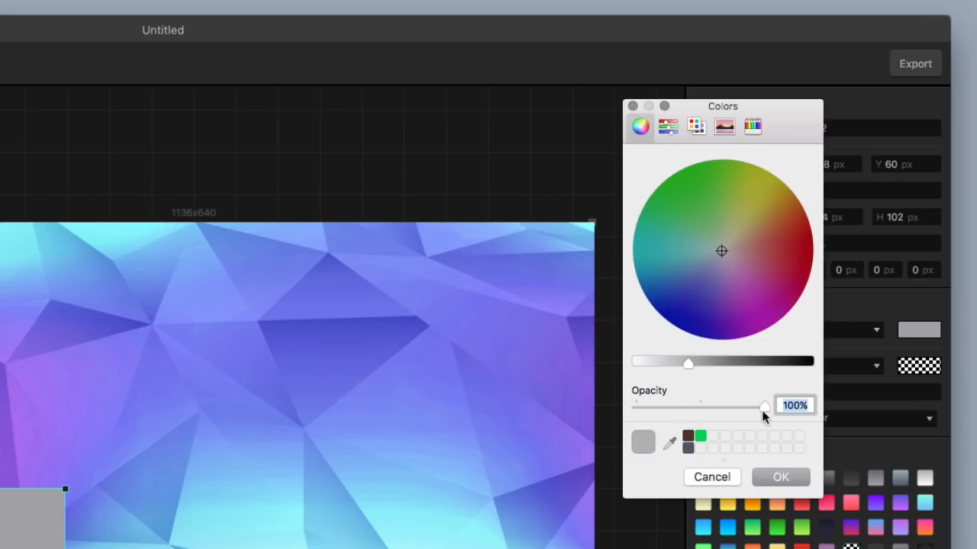
click(755, 126)
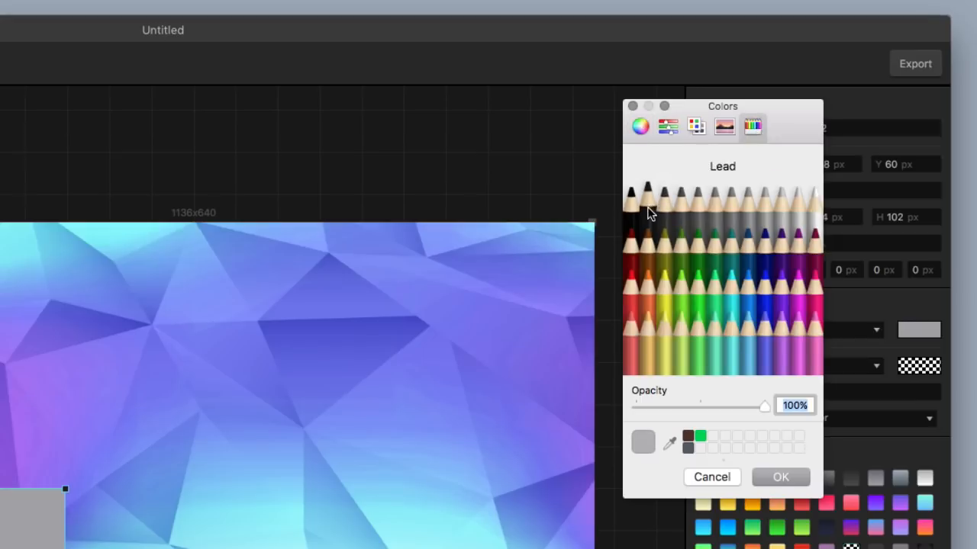
click(657, 201)
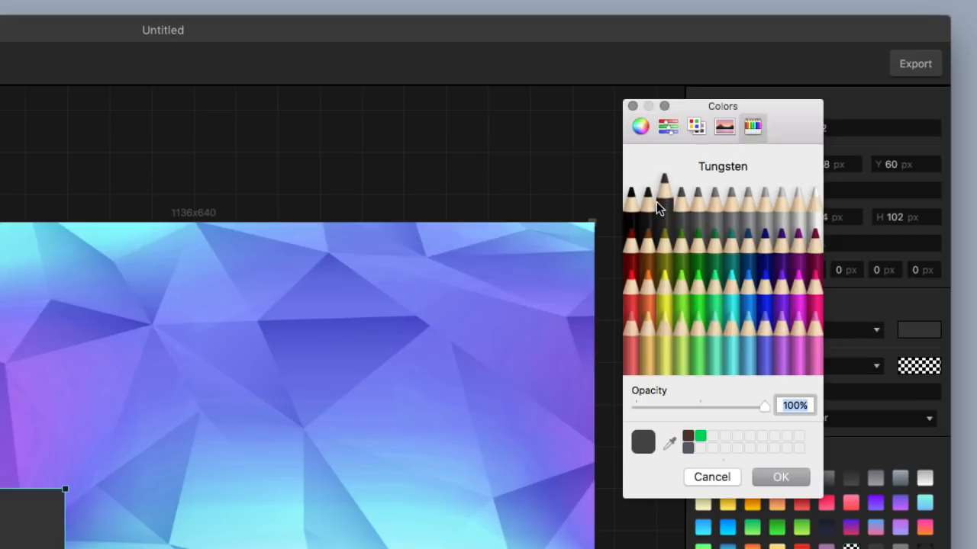
click(651, 201)
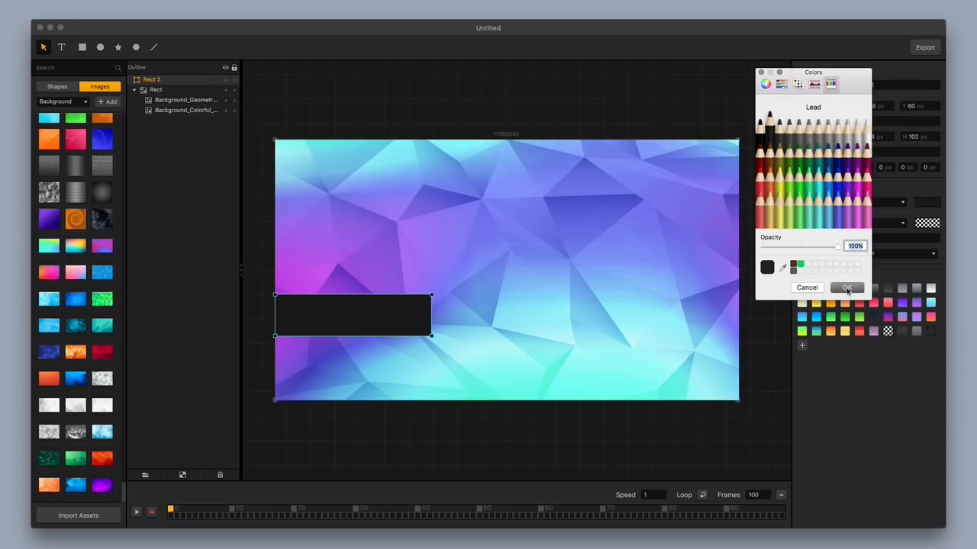
click(847, 288)
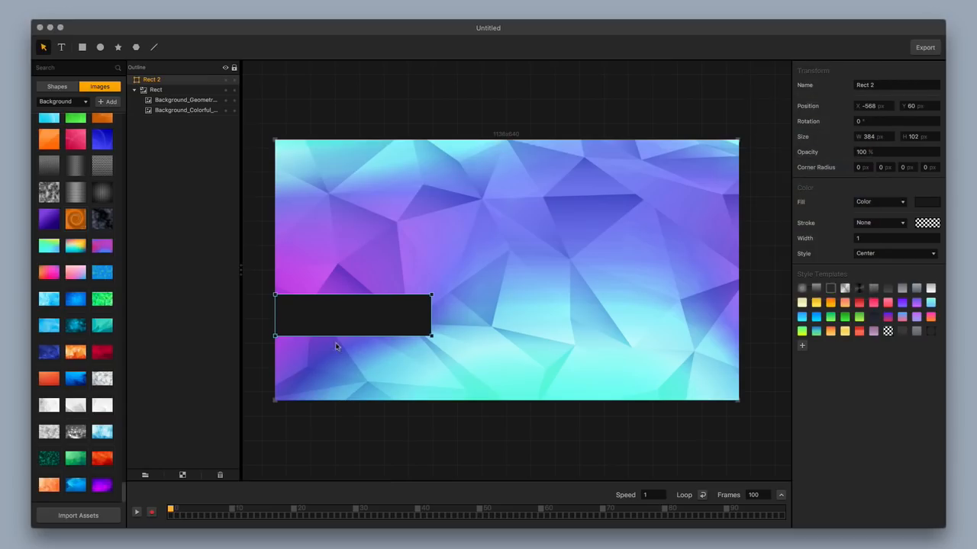
click(357, 437)
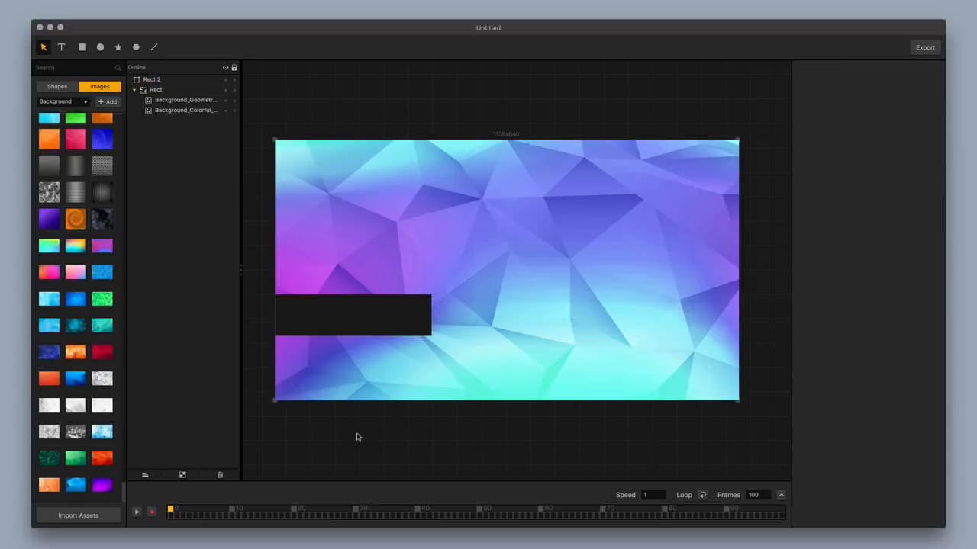
Try the Tungsten color as the rectangle's fill, and switch the fill back to Lead
click(352, 328)
click(925, 204)
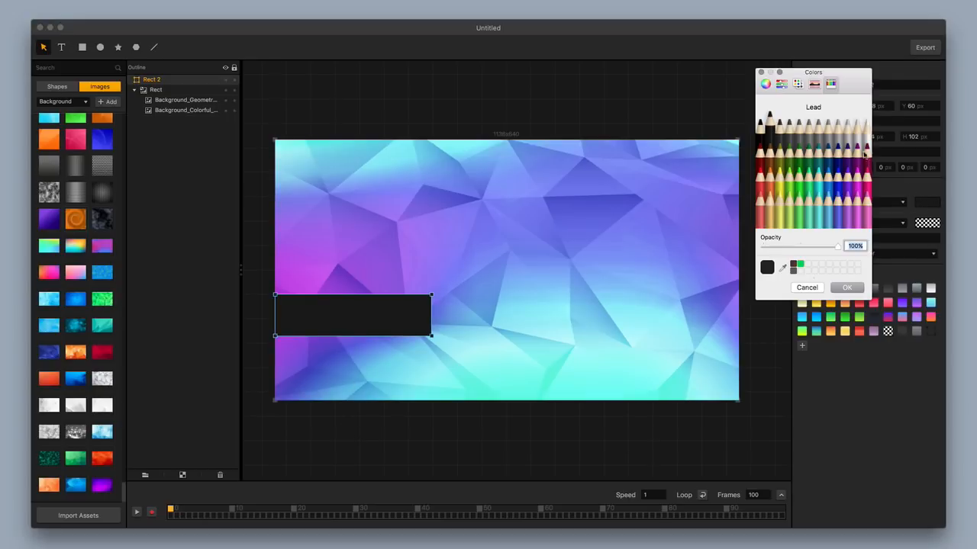
click(779, 126)
click(847, 287)
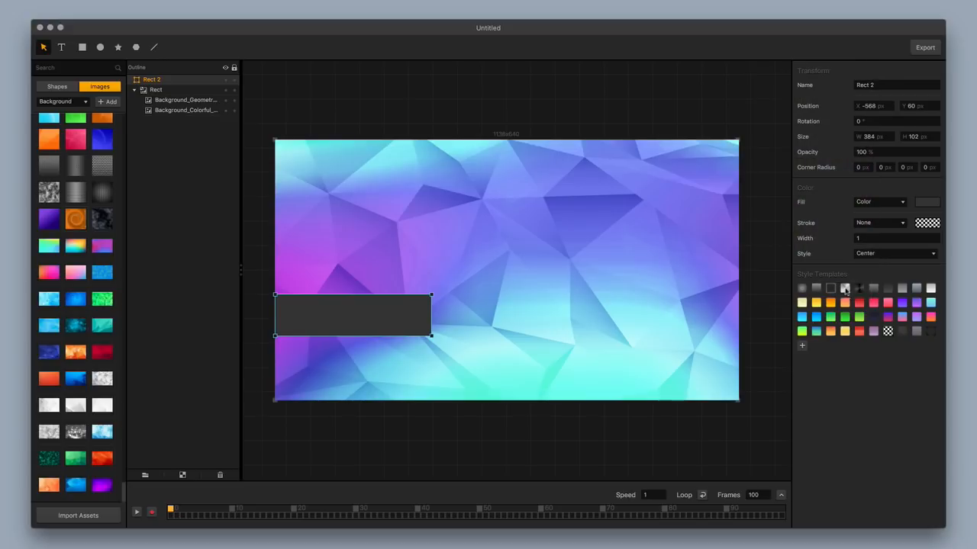
click(927, 204)
click(772, 124)
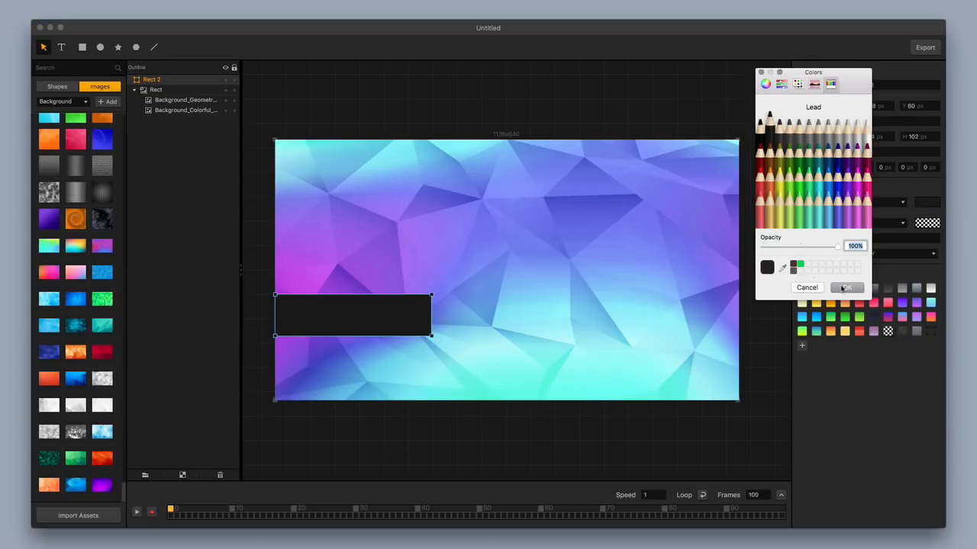
click(845, 290)
click(500, 431)
Nudge the dark rectangle slightly to the left and deselect it
click(355, 325)
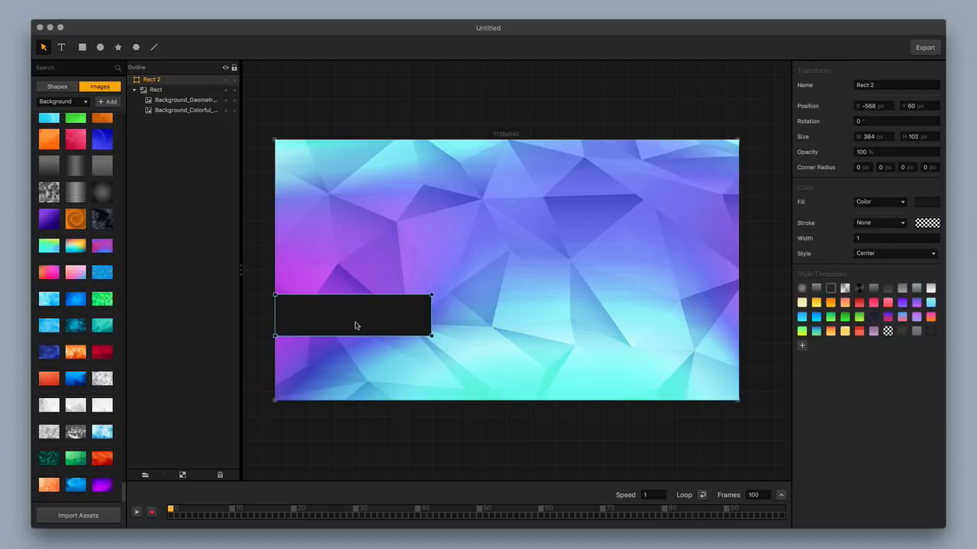
key(Left)
click(265, 262)
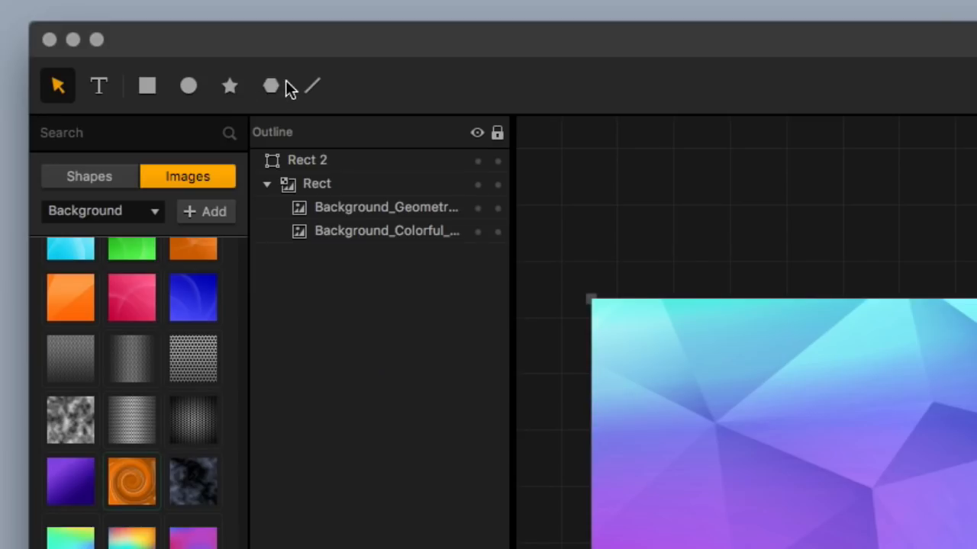
Draw a six-sided polygon about 215 px wide over the canvas's upper-left corner at about X -593, Y -359
click(136, 47)
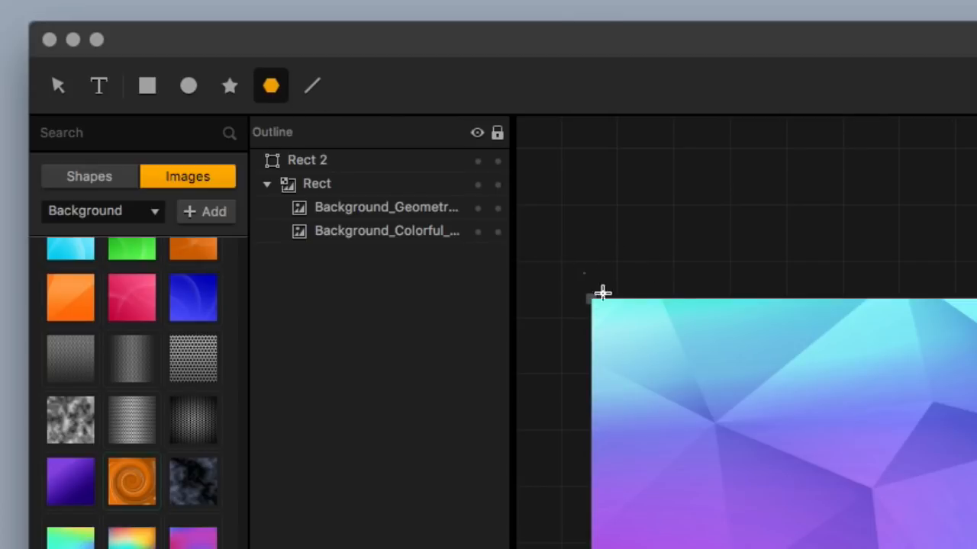
drag(598, 291, 785, 473)
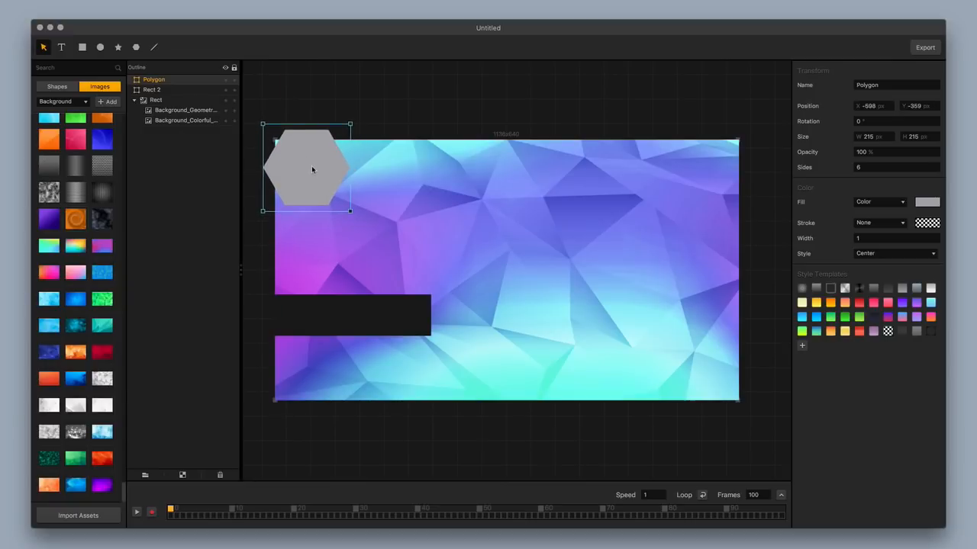
drag(311, 165, 313, 165)
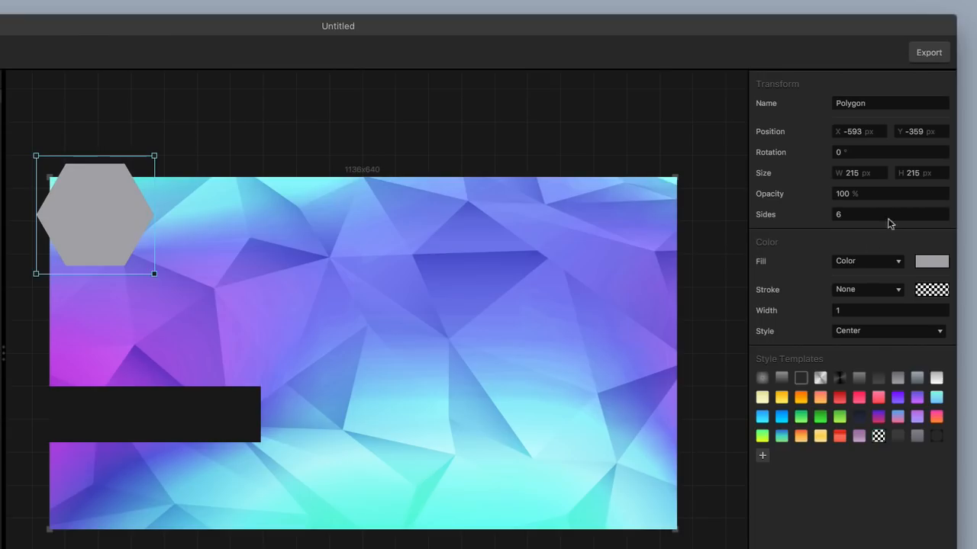
Try 10 sides for the polygon, and set its side count back to 6
click(890, 167)
text(10)
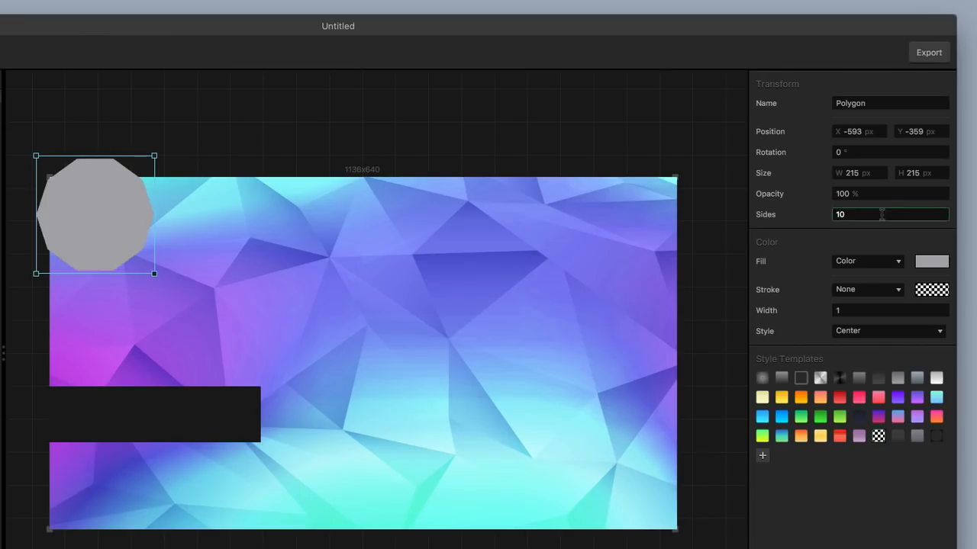
text(6)
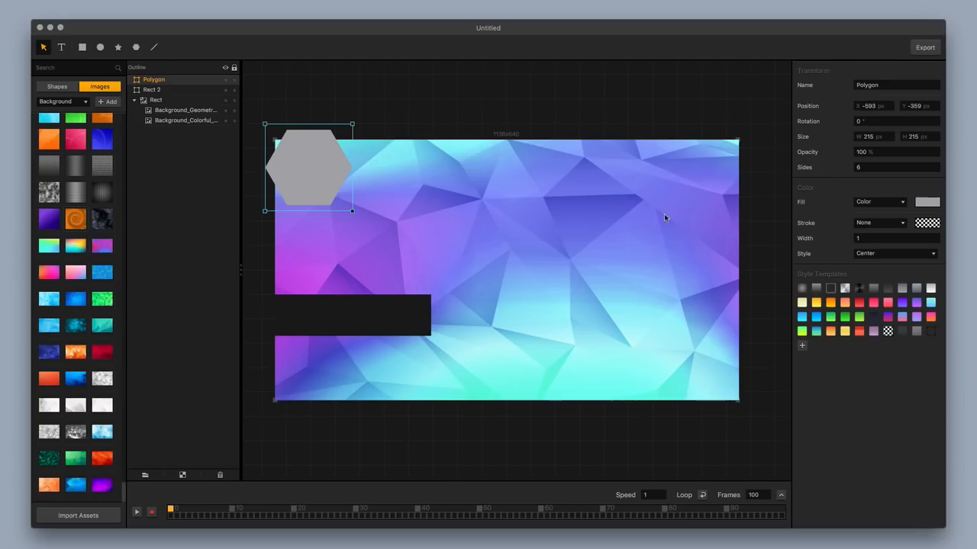
Fill the hexagon with the same dark pencil color as the bar and position it over the canvas's upper-left corner
drag(323, 166, 321, 148)
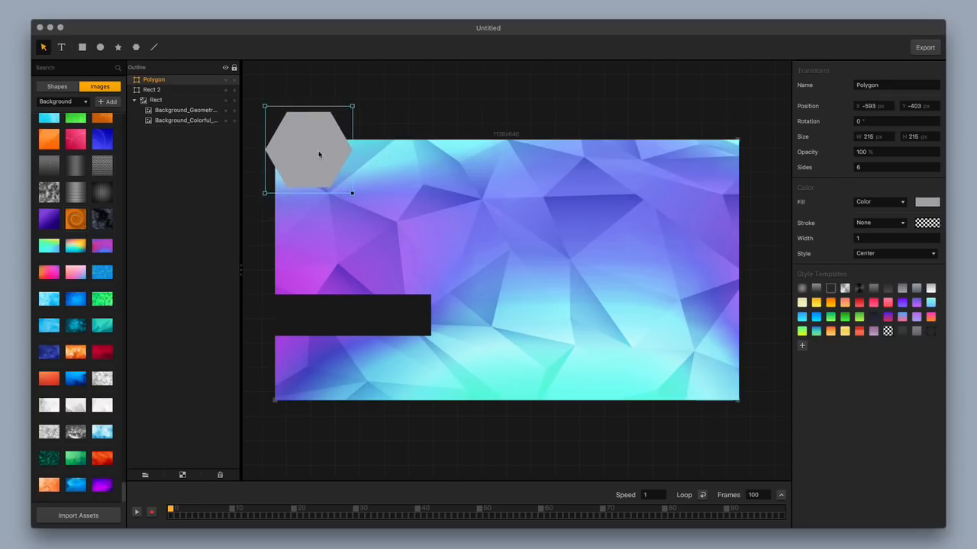
click(928, 202)
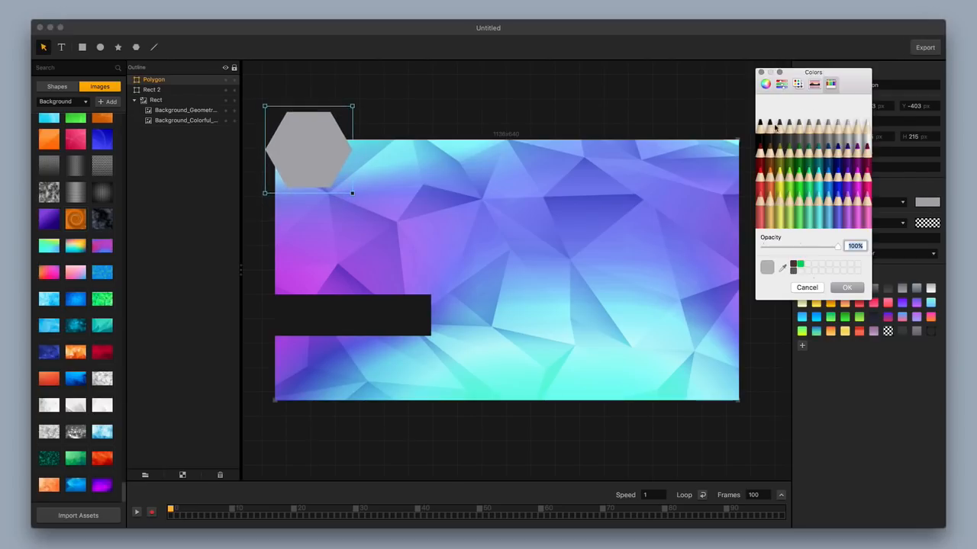
click(769, 126)
click(847, 288)
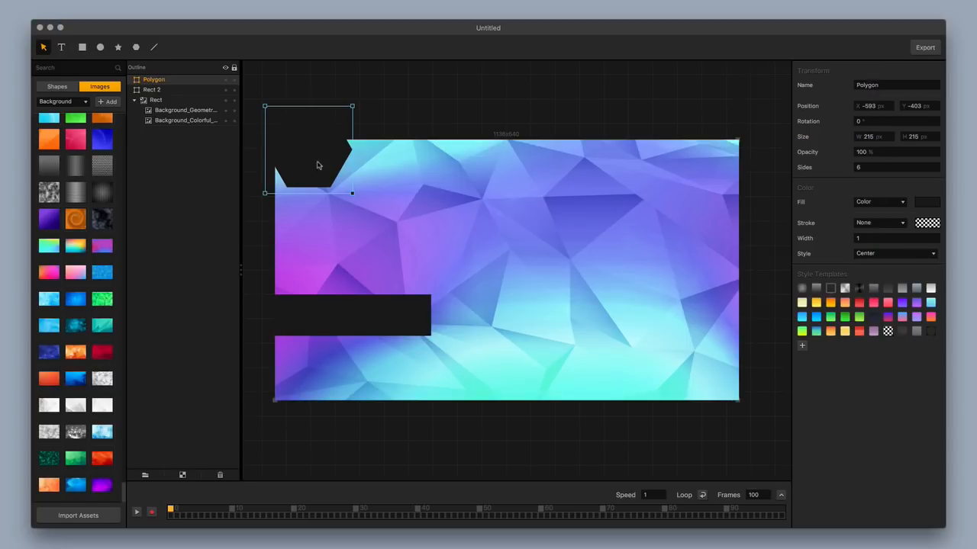
drag(310, 166, 317, 176)
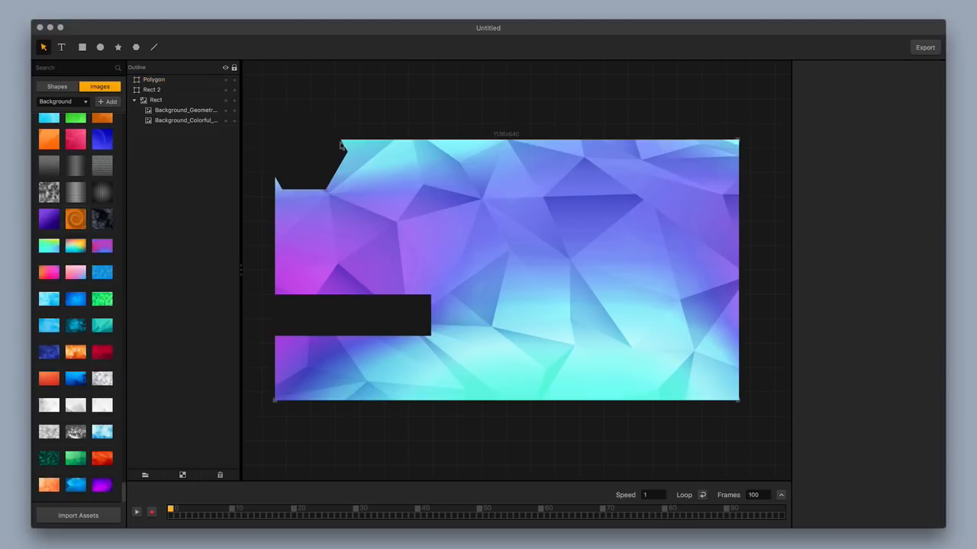
Duplicate the dark hexagon, place the copy beside it along the canvas's top edge, and rotate it counterclockwise about 15°
key(super+d)
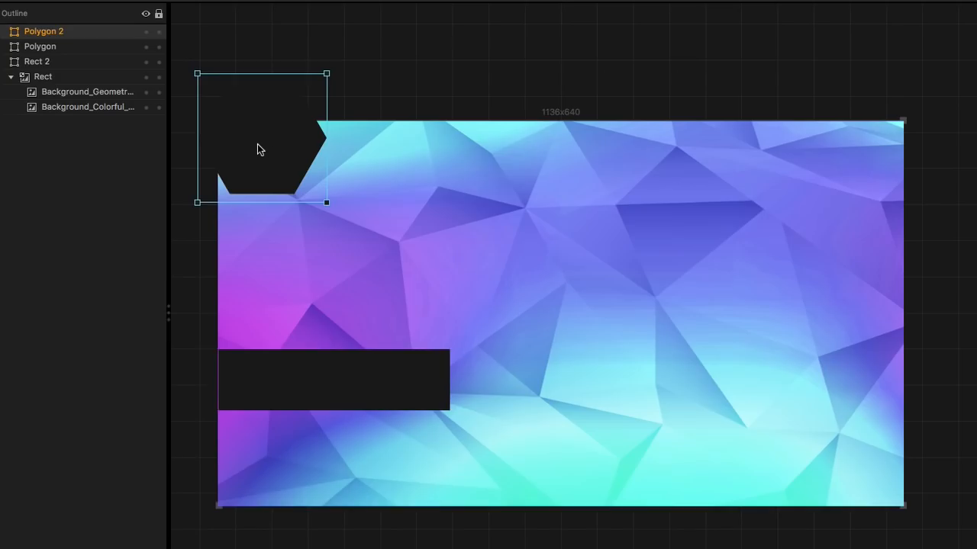
drag(304, 156, 380, 155)
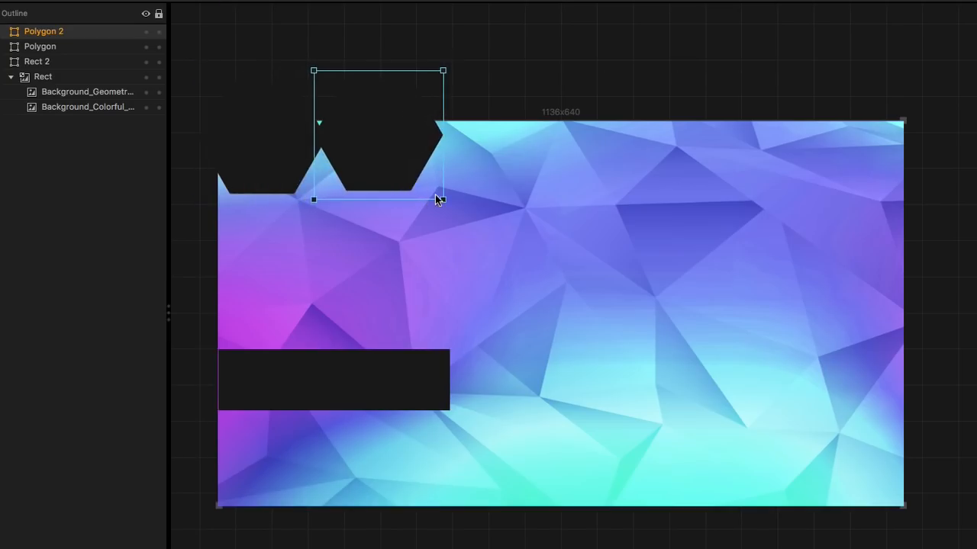
drag(443, 194, 456, 177)
drag(374, 155, 364, 145)
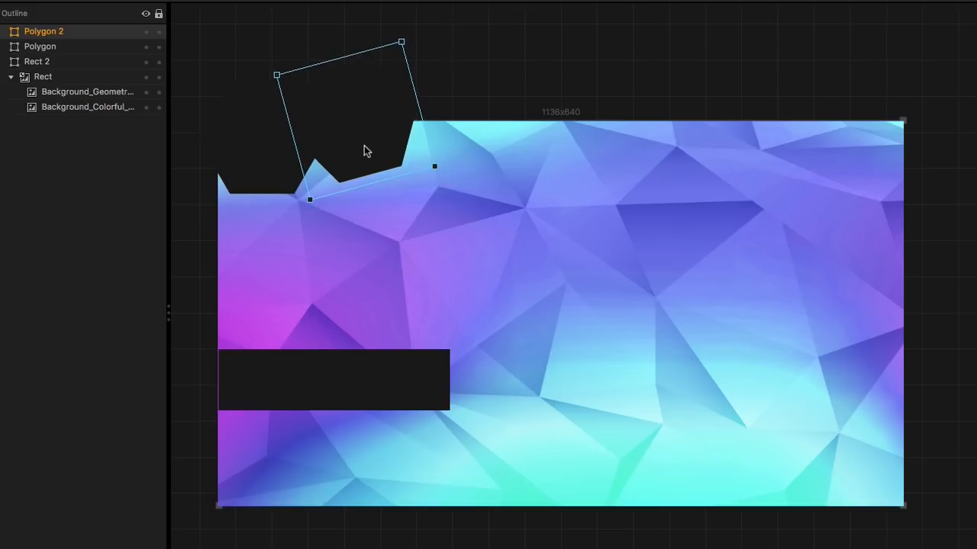
Duplicate both dark hexagons together, move the copies further right along the top edge, and rotate them clockwise about 10°
click(259, 152)
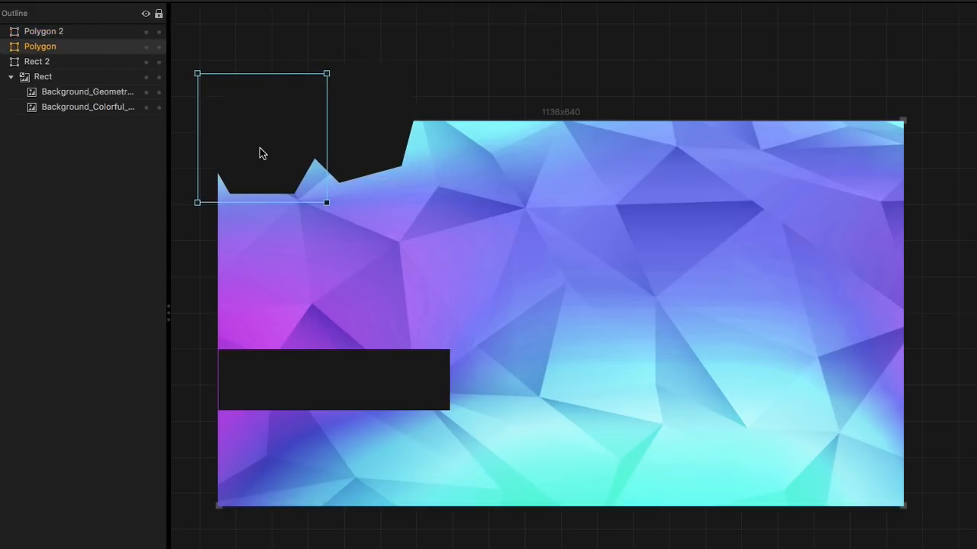
shift+click(331, 150)
key(ctrl+d)
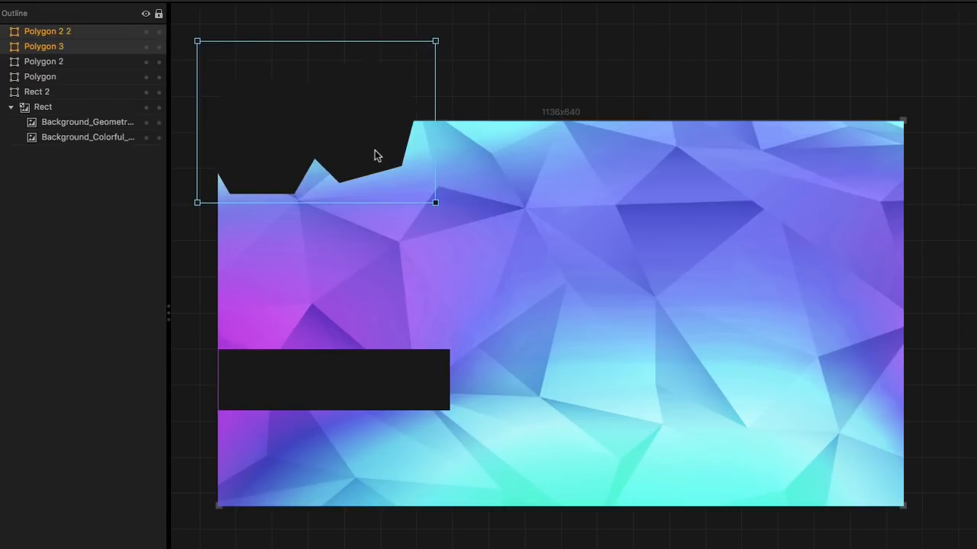
drag(346, 150, 544, 140)
drag(629, 191, 617, 212)
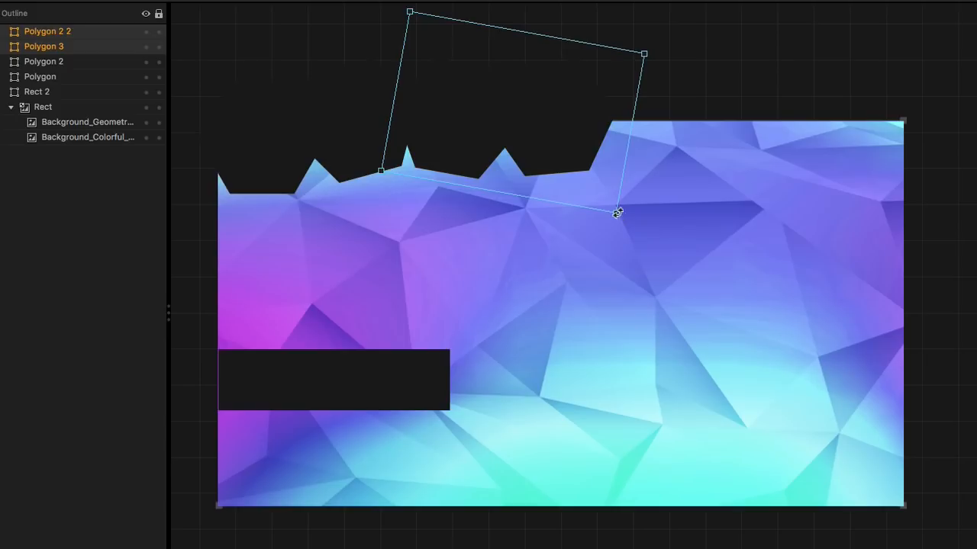
drag(555, 143, 551, 137)
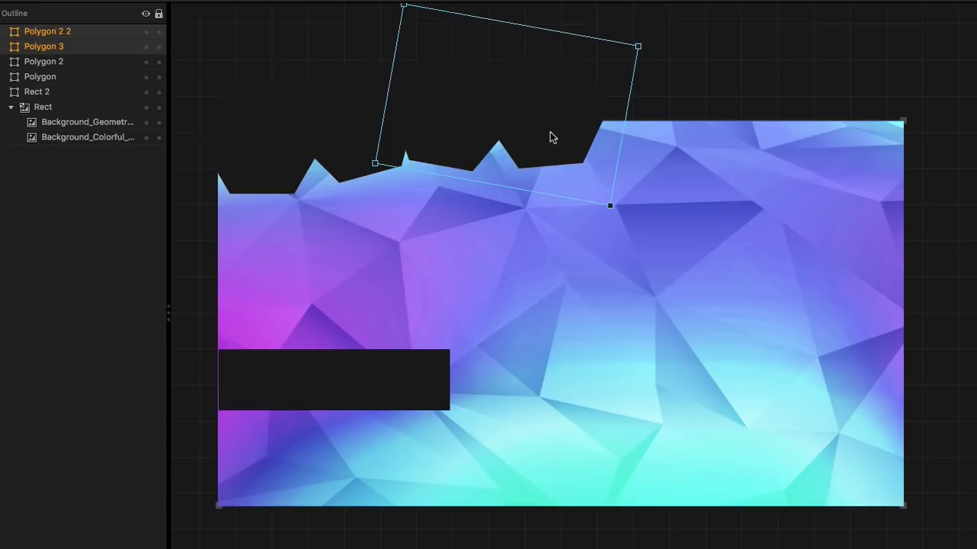
click(325, 54)
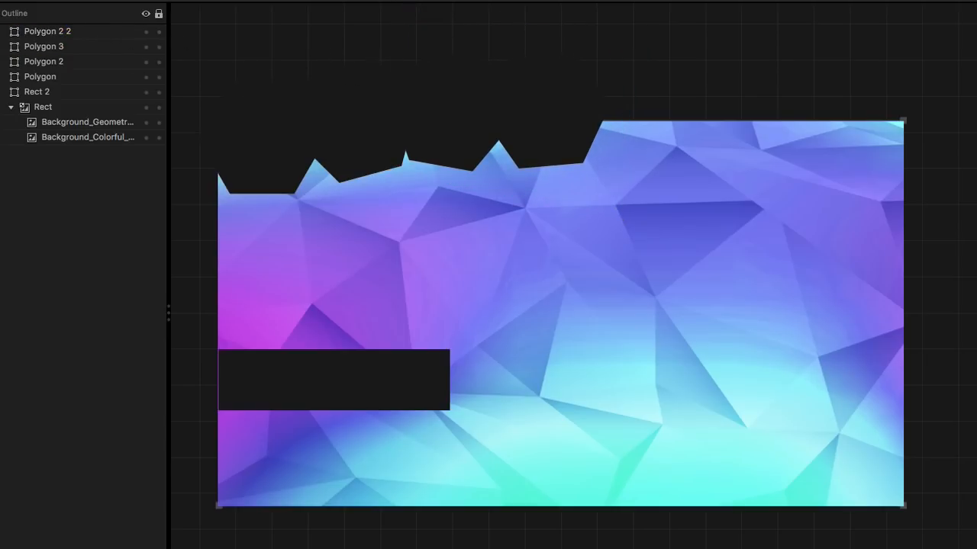
Duplicate the second hexagon from the left and shift the copy to the right along the canvas's top edge
click(334, 163)
key(super+d)
drag(373, 157, 523, 171)
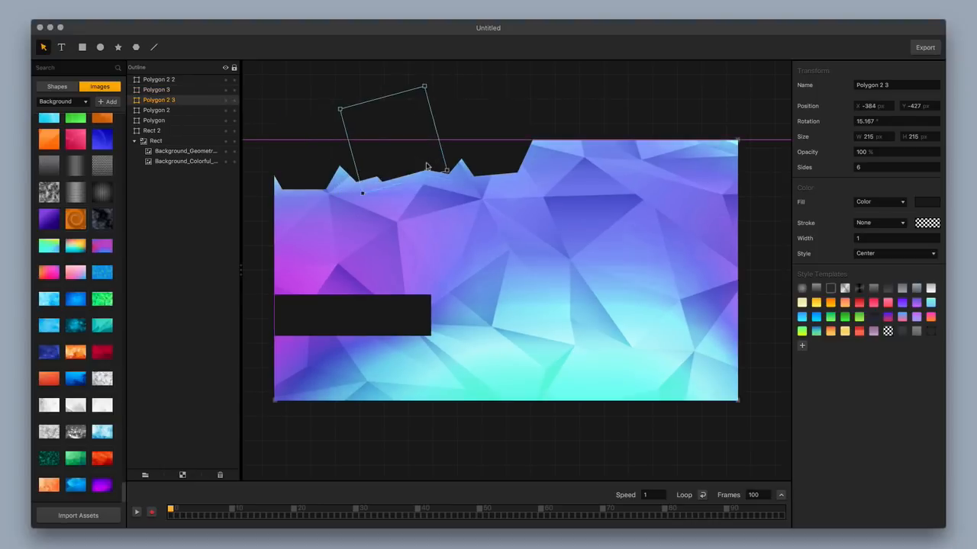
Duplicate the rightmost hexagon and place the copy over the canvas's upper-left corner
click(515, 172)
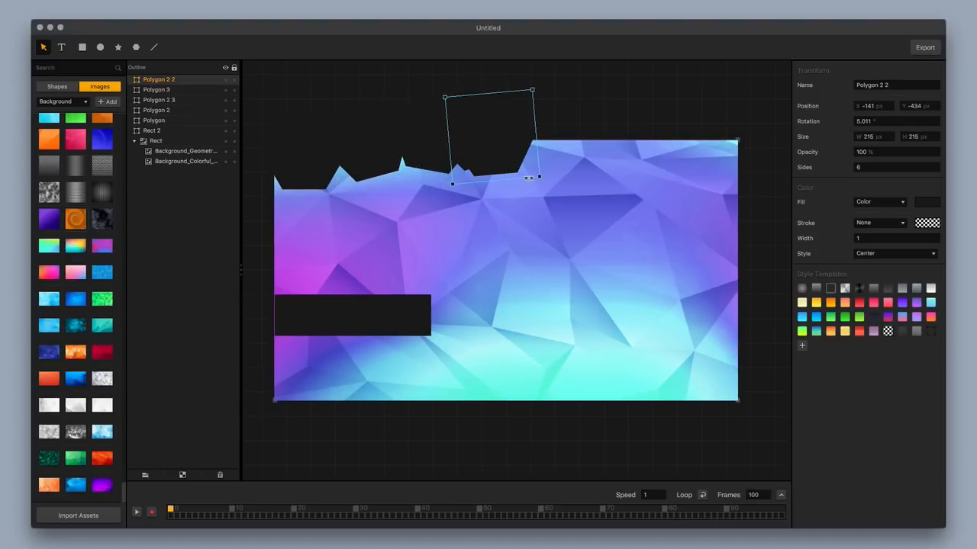
key(super+d)
drag(517, 164, 333, 169)
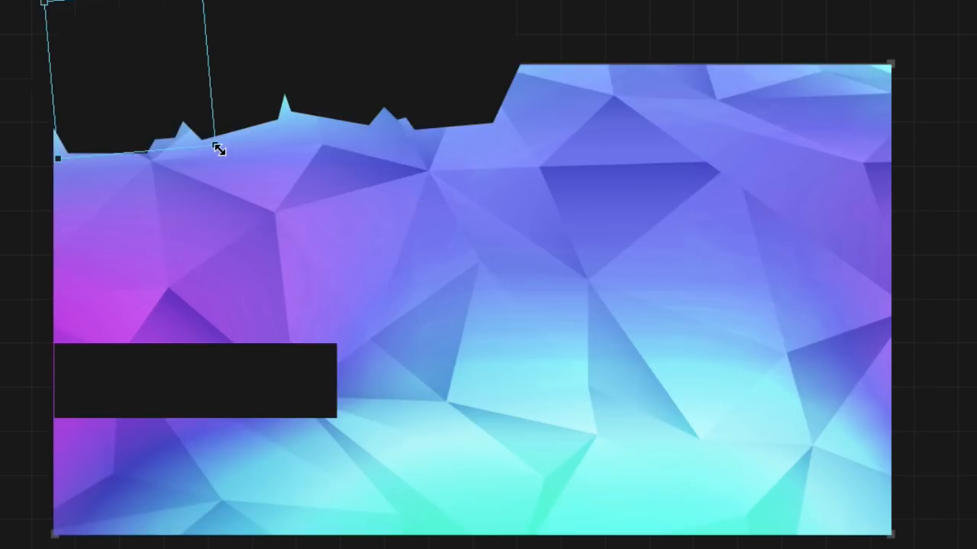
Reposition and rotate the hexagons at the left end of the row to make a more irregular cave-like top edge
click(371, 174)
drag(325, 126, 341, 142)
click(309, 105)
drag(256, 110, 229, 138)
drag(91, 131, 81, 162)
Extend the row with more hexagon copies to the canvas's upper-right corner, and rotate one of the copies clockwise
click(526, 98)
drag(526, 98, 797, 70)
click(689, 92)
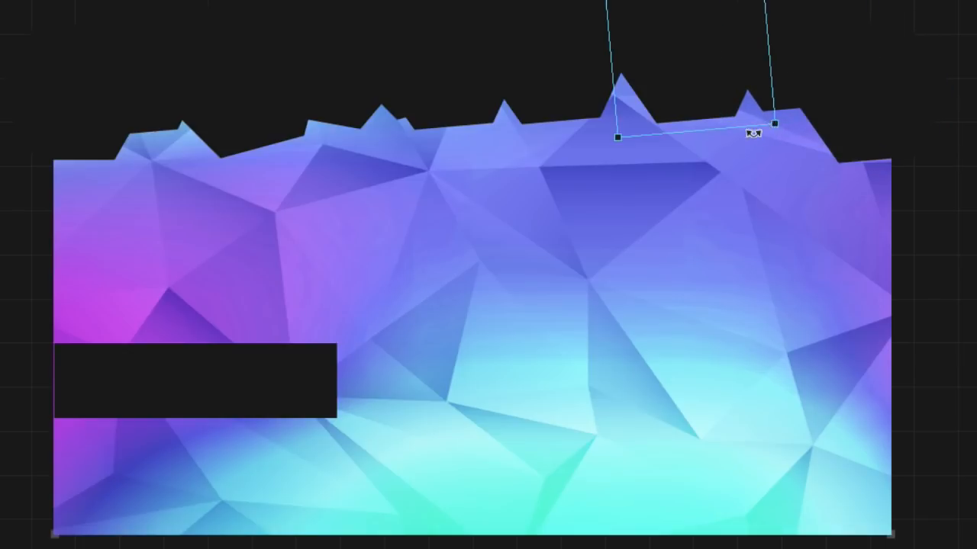
drag(754, 130, 709, 152)
Rotate the hexagon just right of the canvas's middle clockwise, adjust its position slightly, and clear the selection
click(581, 111)
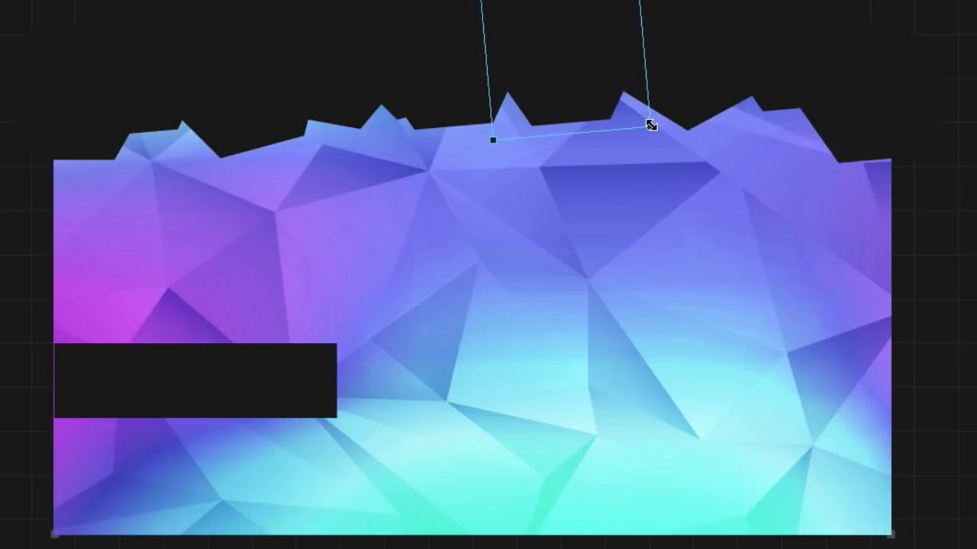
drag(637, 146, 628, 166)
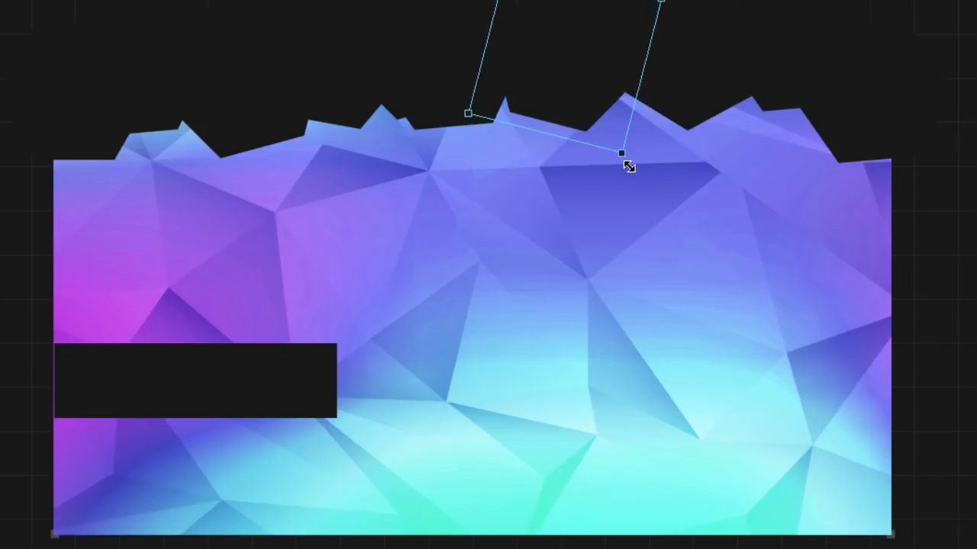
click(469, 115)
click(397, 103)
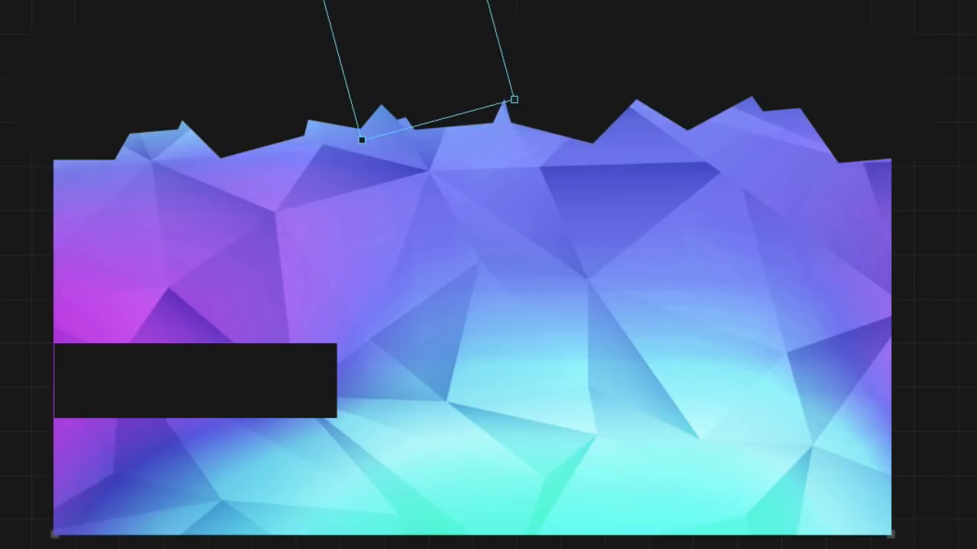
key(ctrl+shift+a)
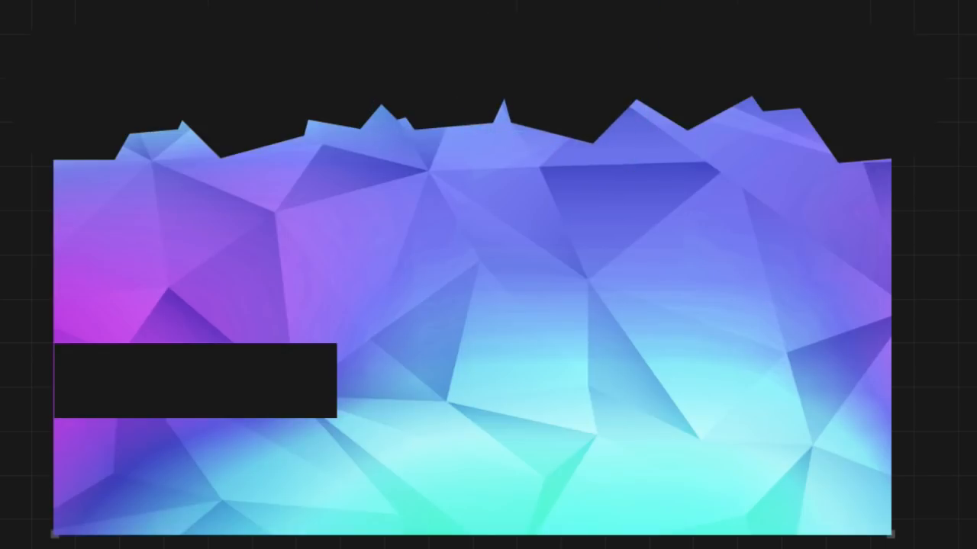
Shift the dark bar slightly left, and place a copy of it a little lower, flush with the canvas's right edge
click(222, 402)
drag(223, 403, 221, 403)
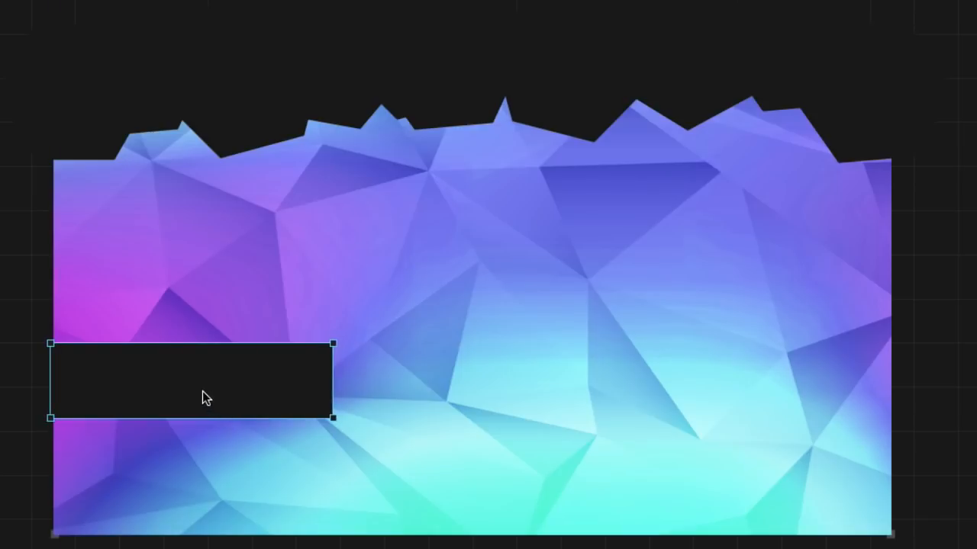
drag(203, 396, 766, 437)
click(959, 458)
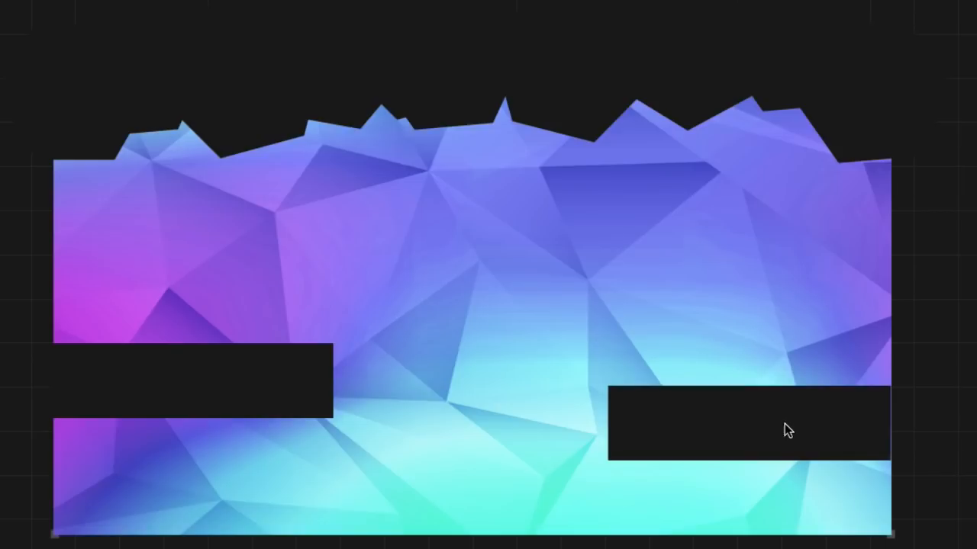
click(866, 439)
key(Right)
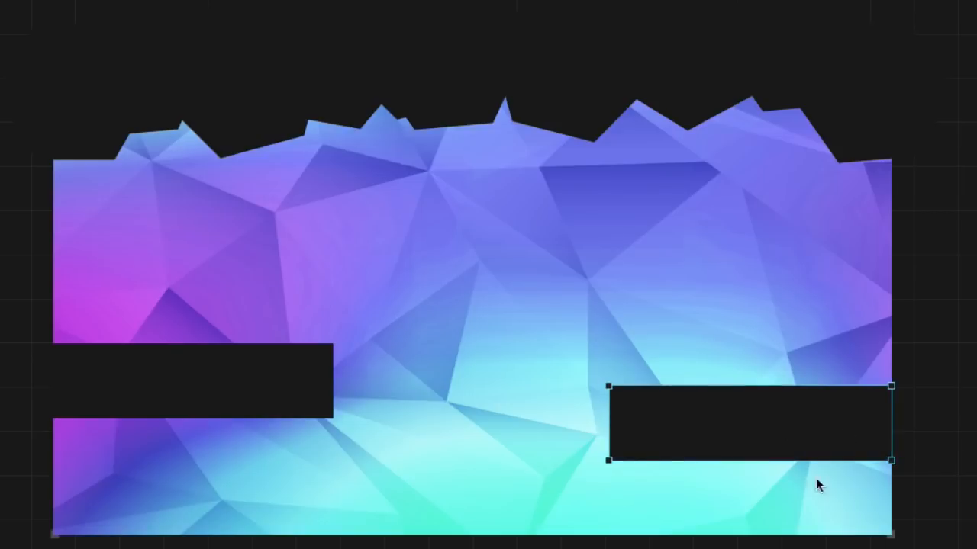
click(430, 545)
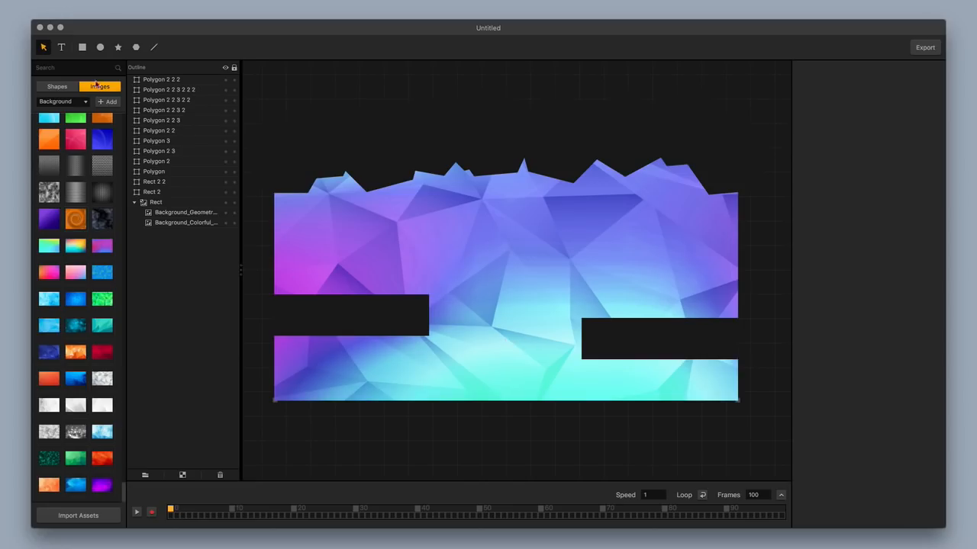
Browse the icons of the 8Cell Set in the shape library
click(61, 89)
scroll(76, 138, down, 10)
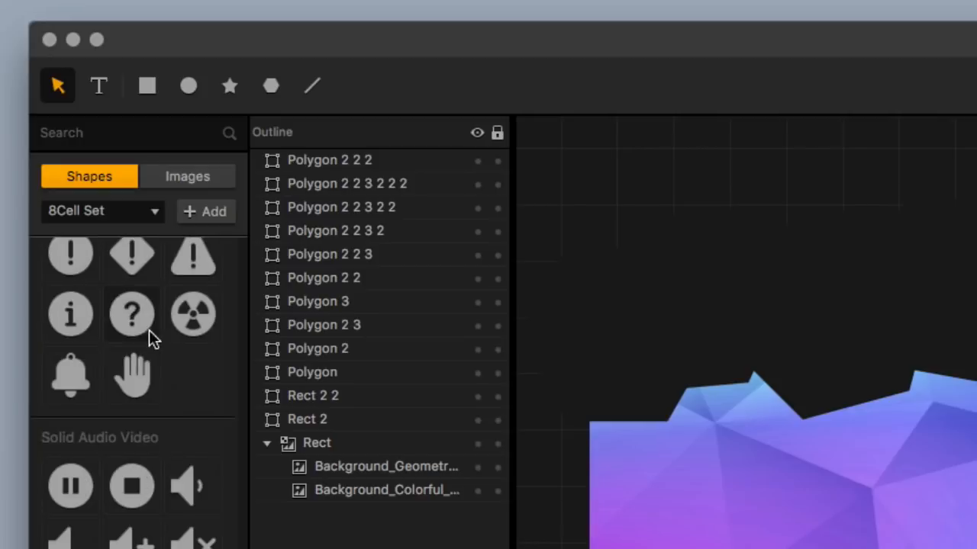
scroll(153, 366, up, 10)
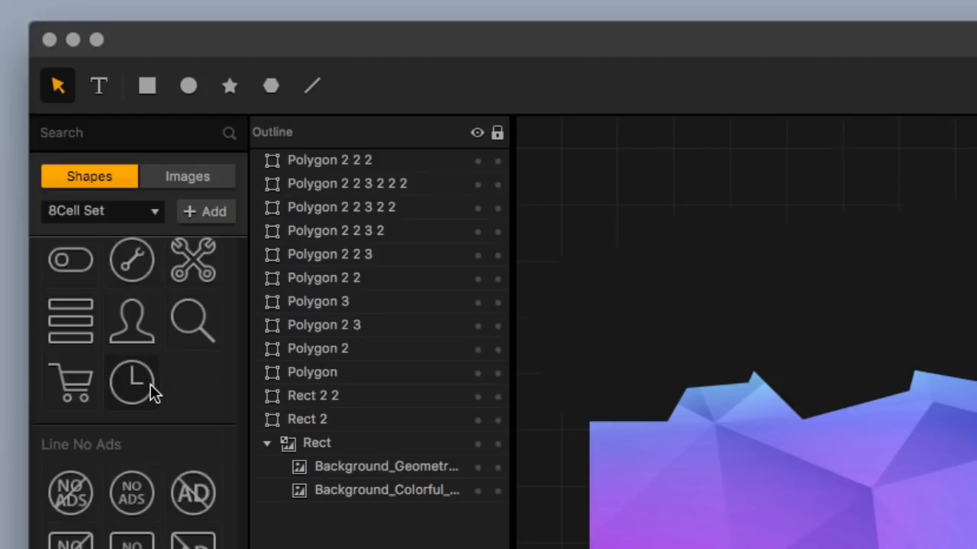
Draw a star about 161 by 136 px near the middle of the canvas and set its points to 3
click(225, 87)
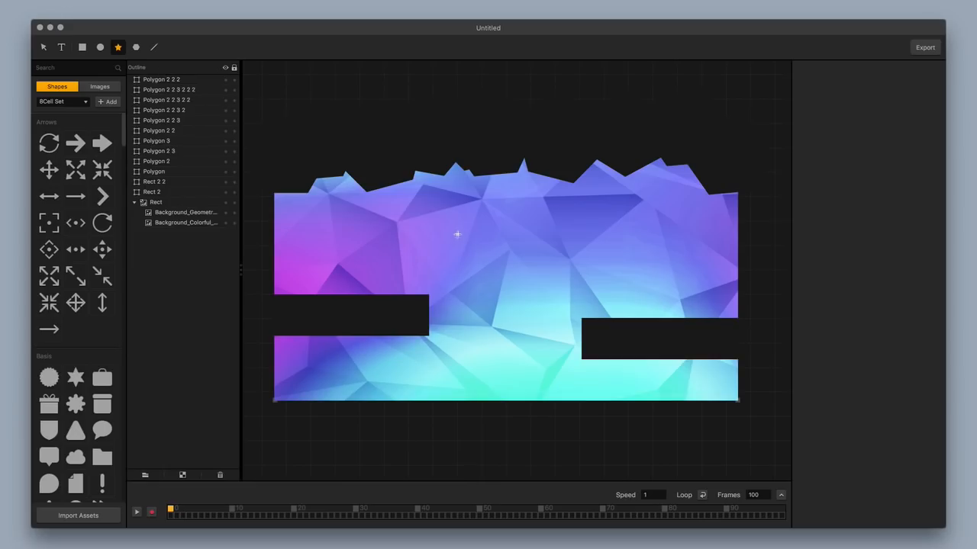
drag(522, 292, 522, 289)
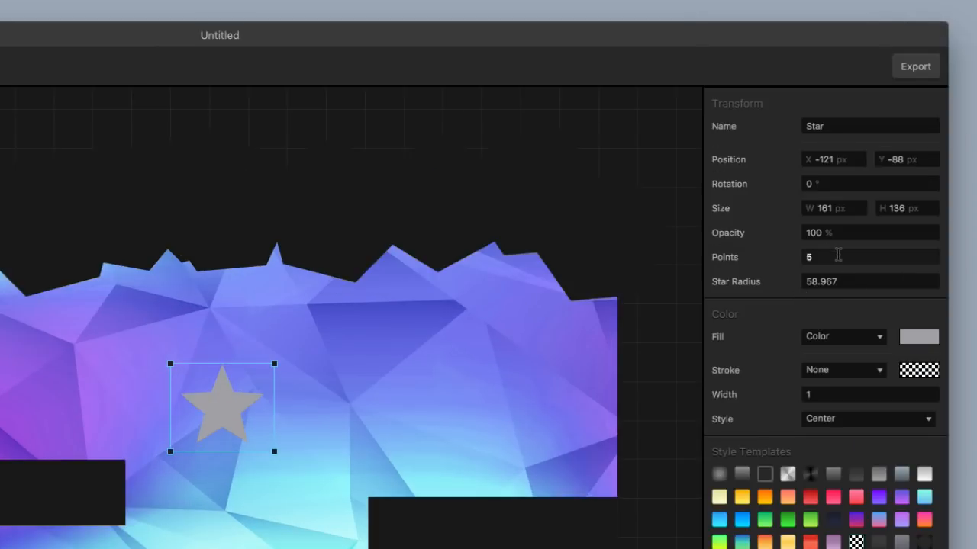
double_click(876, 166)
text(3)
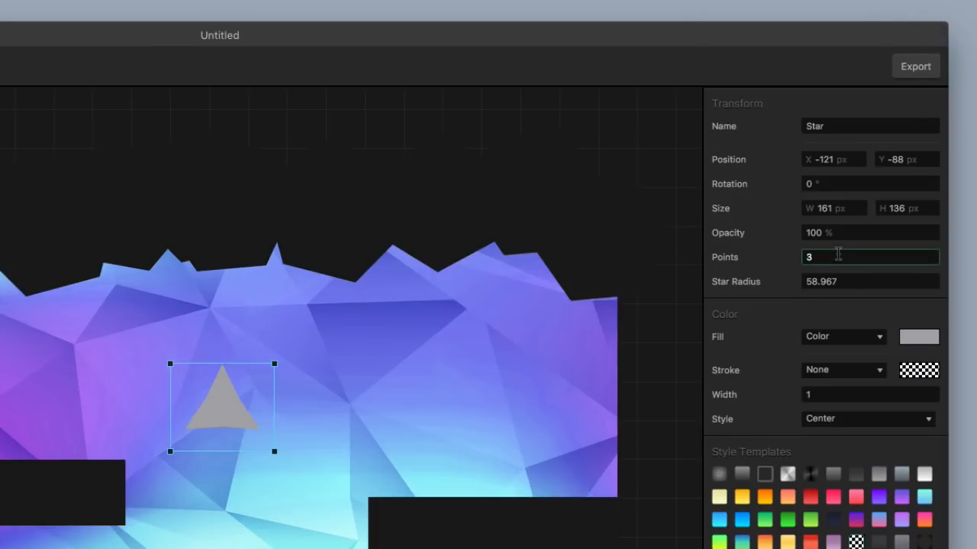
Try star radius values of 120 and 5 on the three-point star, and delete the star
double_click(842, 282)
text(120)
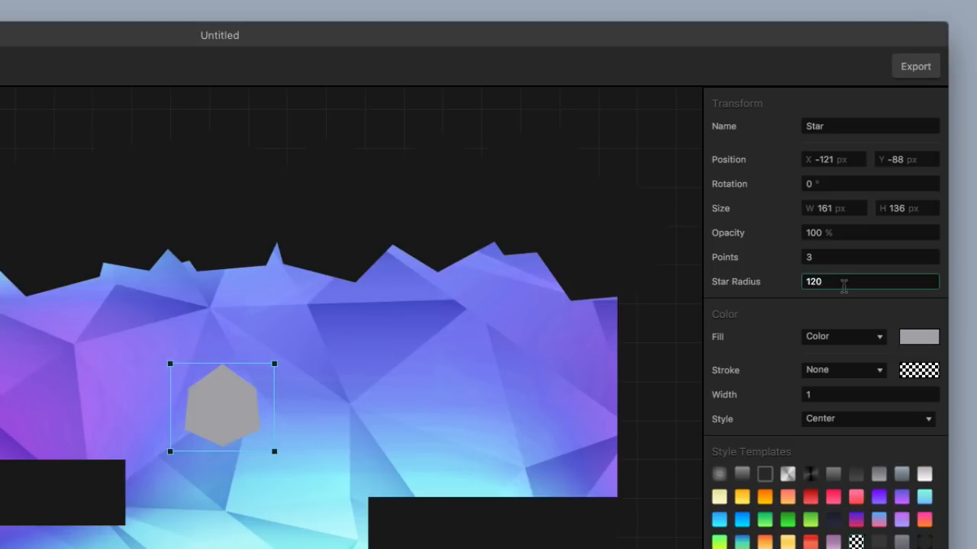
double_click(843, 284)
text(5)
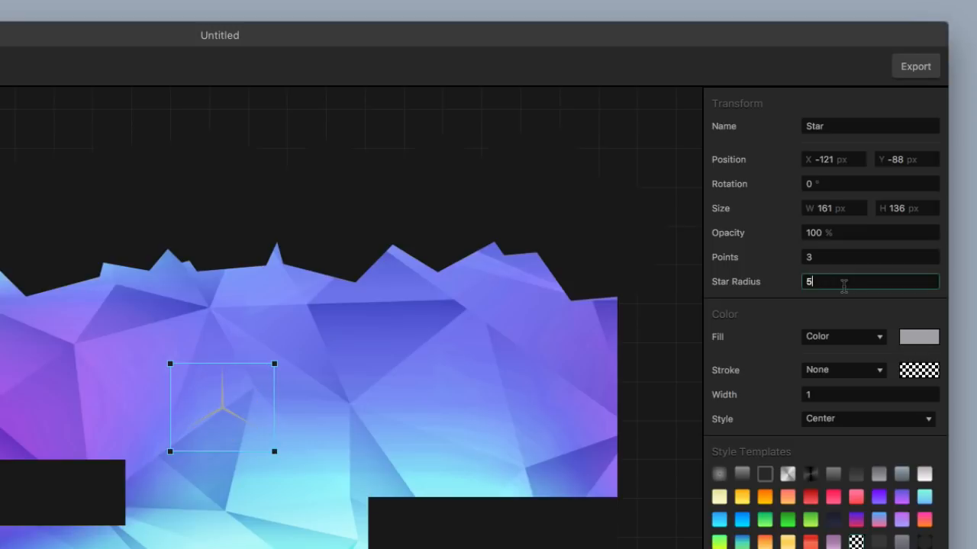
key(Return)
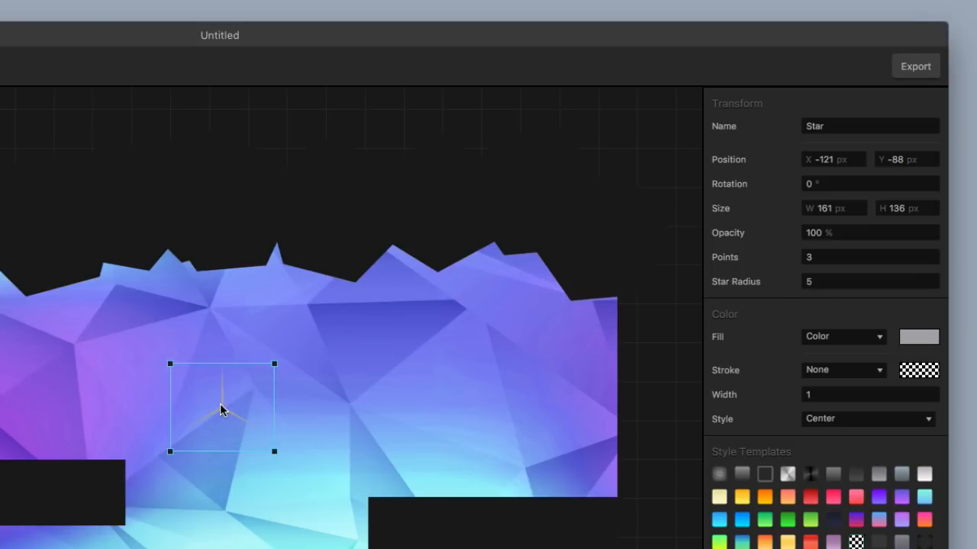
key(Delete)
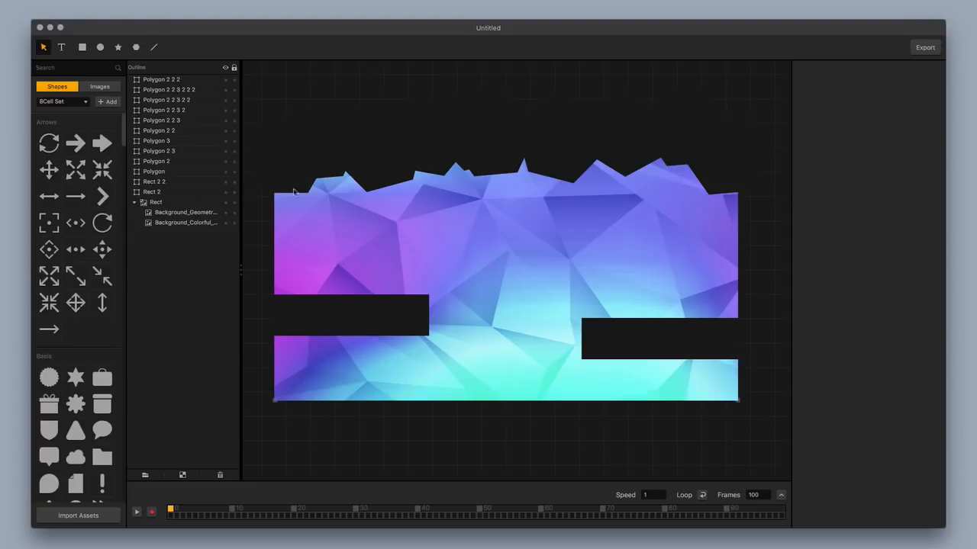
Look through the solid icon categories further down the 8Cell Set
scroll(88, 233, down, 20)
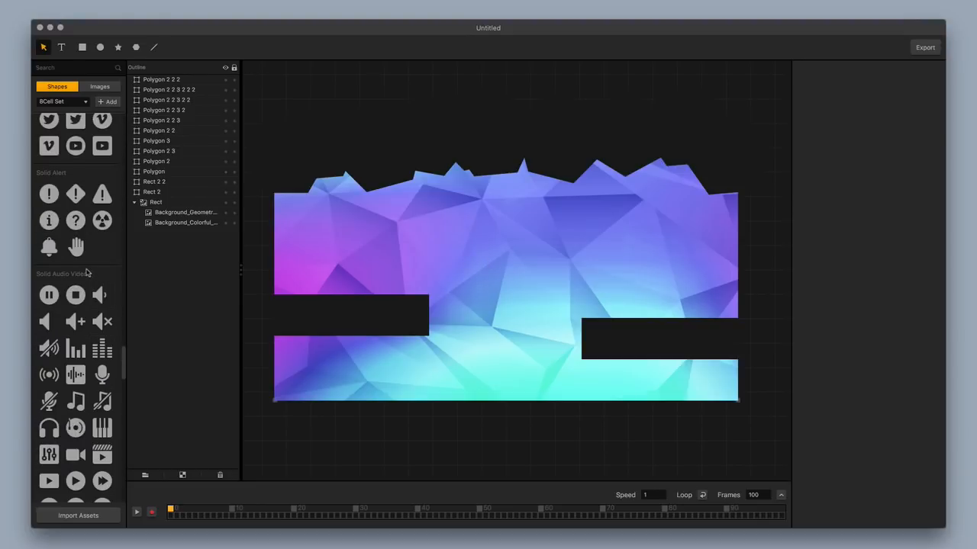
scroll(87, 273, down, 20)
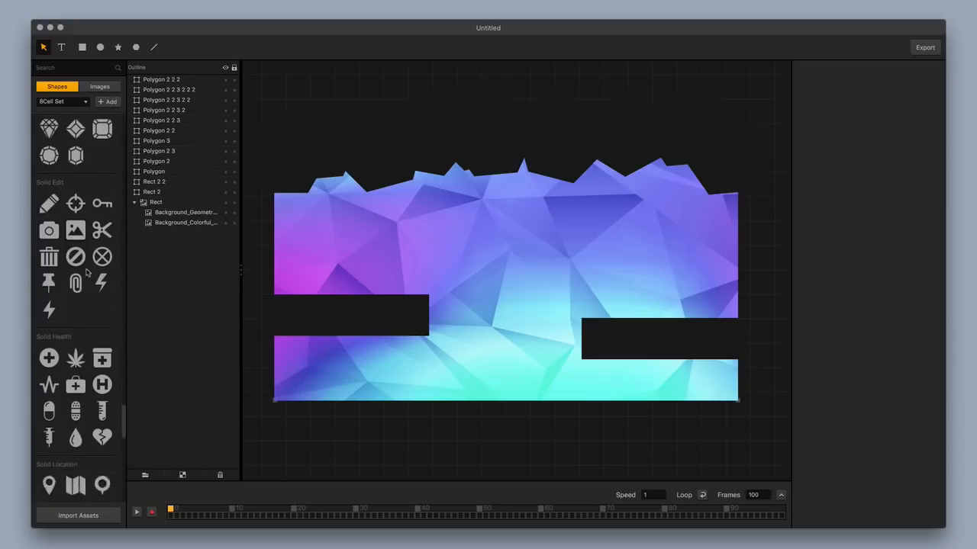
scroll(86, 272, down, 10)
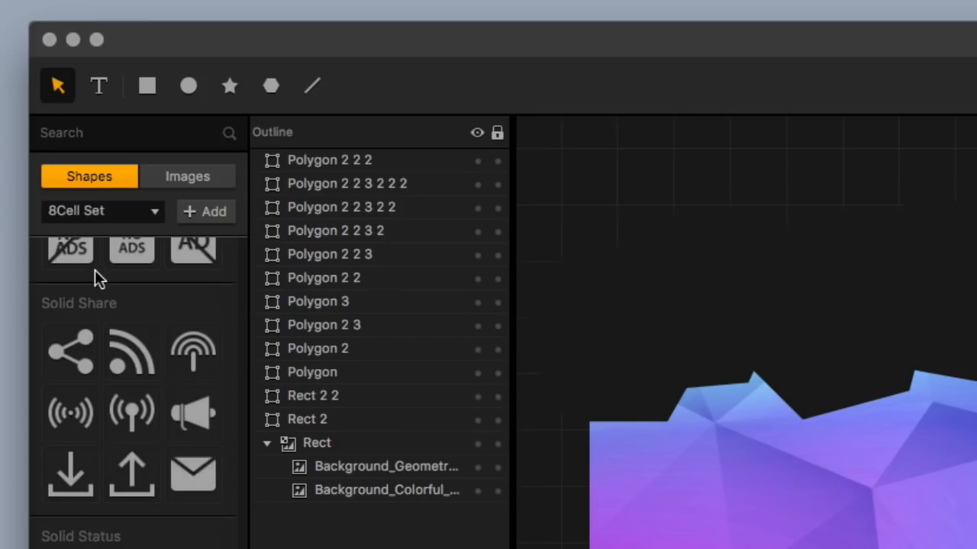
Switch the shape library to the Iconic Set and look through its icons for a spike-like shape
click(62, 102)
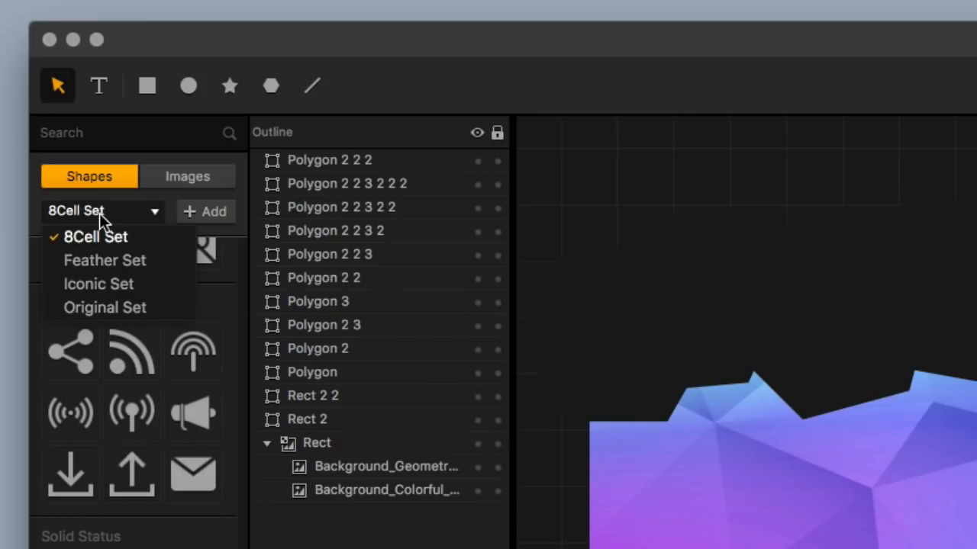
click(113, 279)
scroll(145, 435, down, 5)
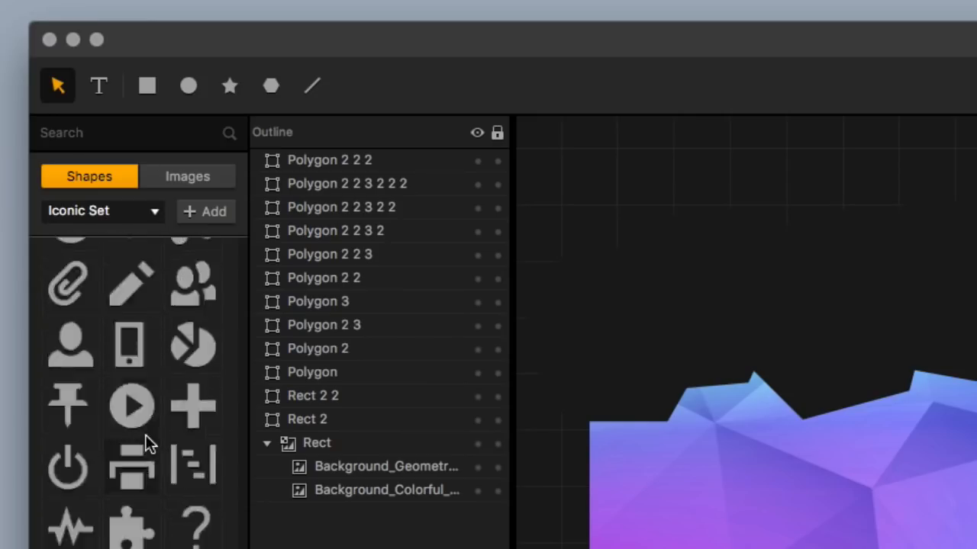
scroll(145, 443, down, 5)
scroll(146, 447, down, 2)
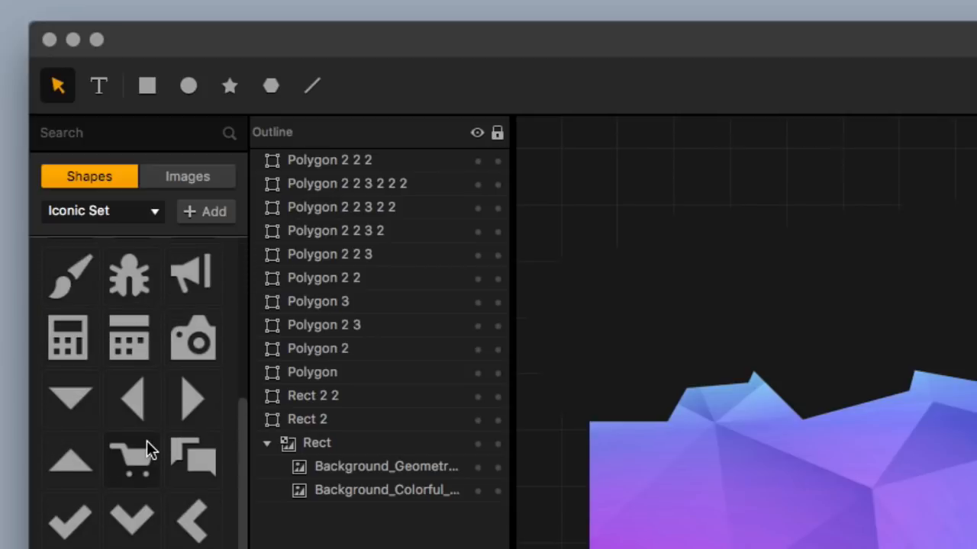
scroll(147, 447, down, 5)
scroll(146, 448, down, 3)
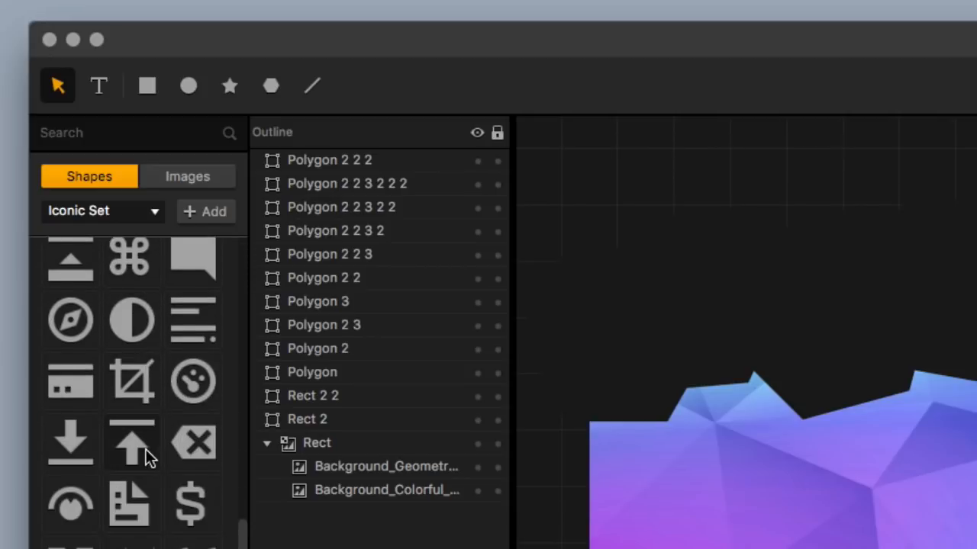
scroll(145, 449, down, 5)
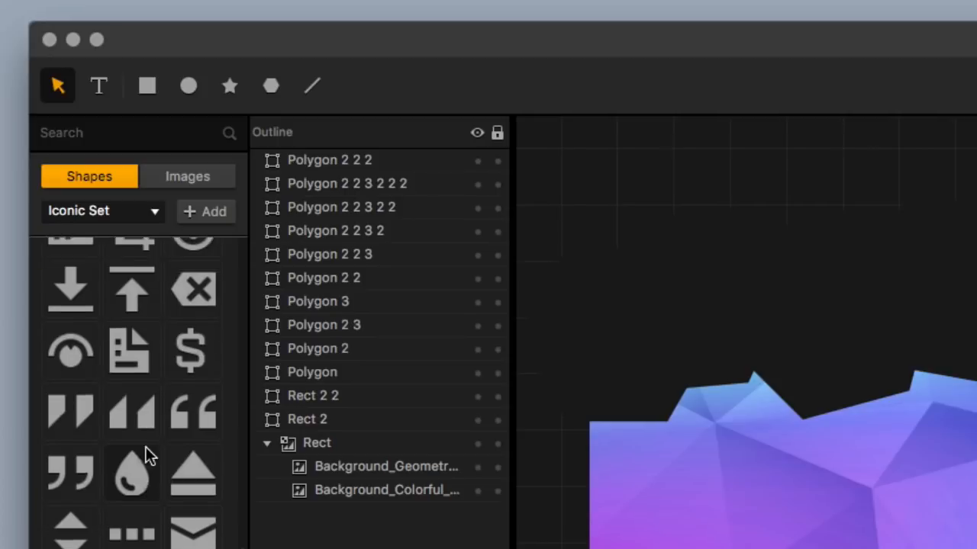
scroll(145, 452, up, 1)
Add the double-quote-sans-right icon to the scene's lower-left corner, scale it to about 78 by 79 px and fill it with the dark platform colour
drag(148, 449, 813, 548)
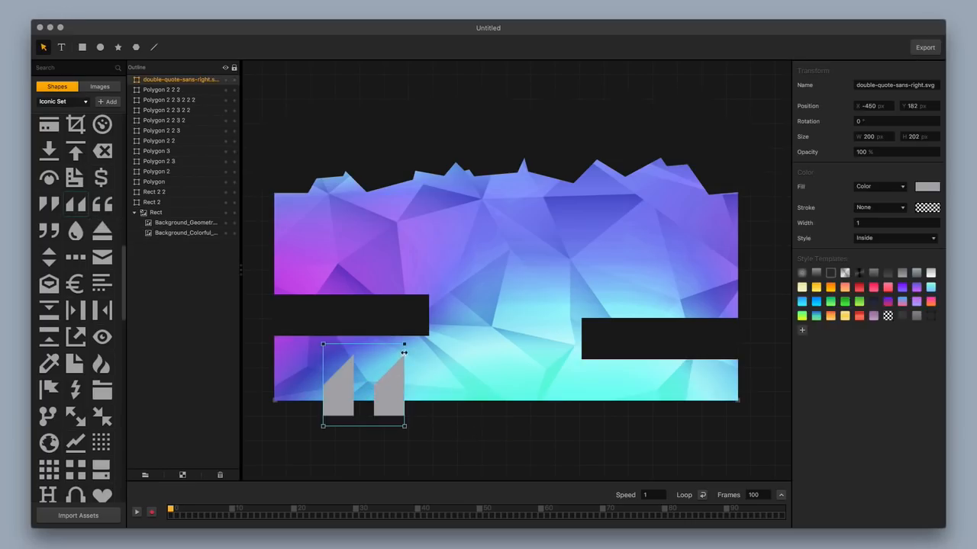
drag(403, 347, 310, 396)
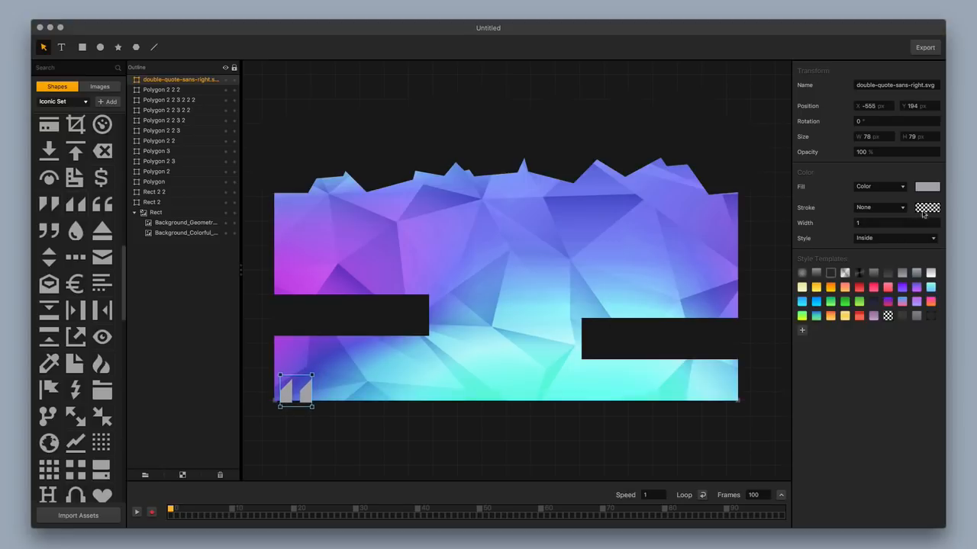
click(927, 190)
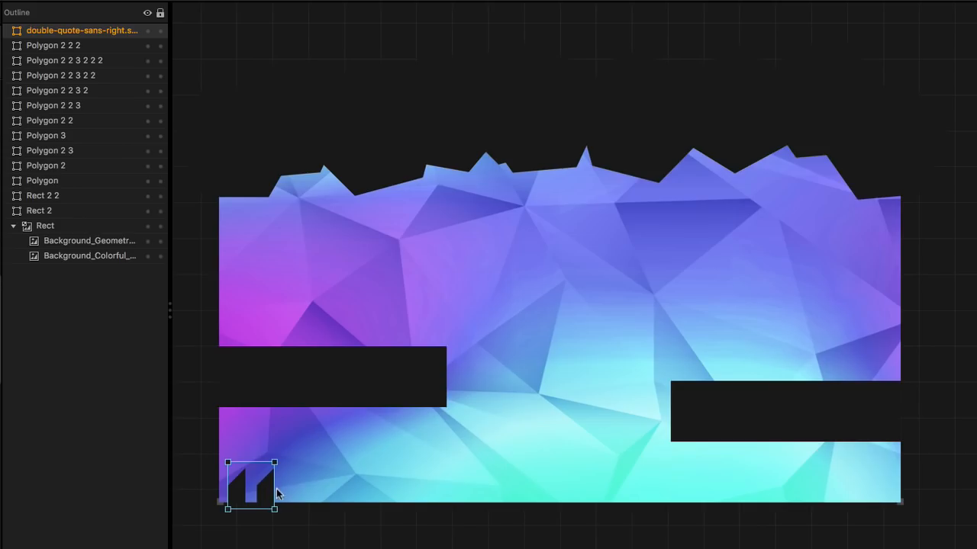
Duplicate the dark quote icon and place the copy right beside the original along the scene's lower edge
key(super+d)
drag(277, 495, 326, 493)
key(super+a)
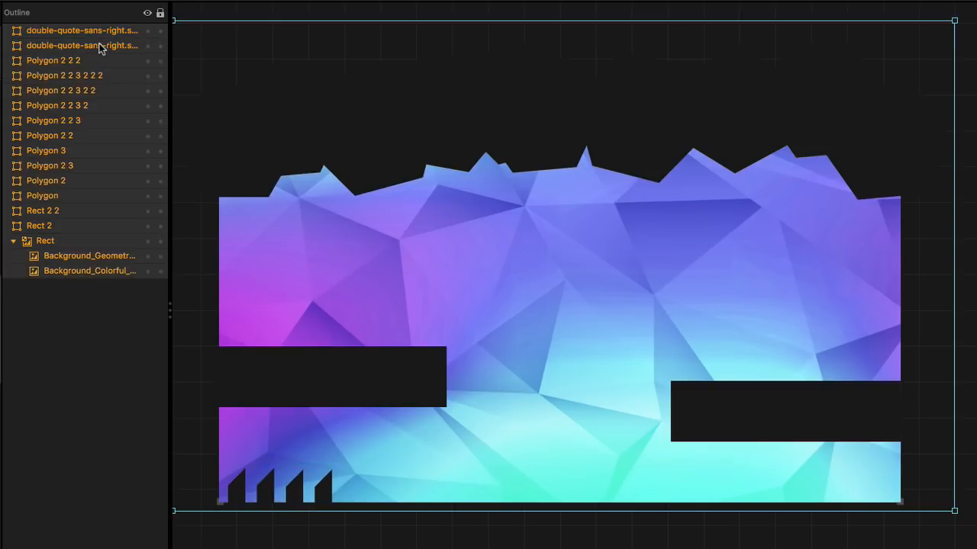
click(264, 524)
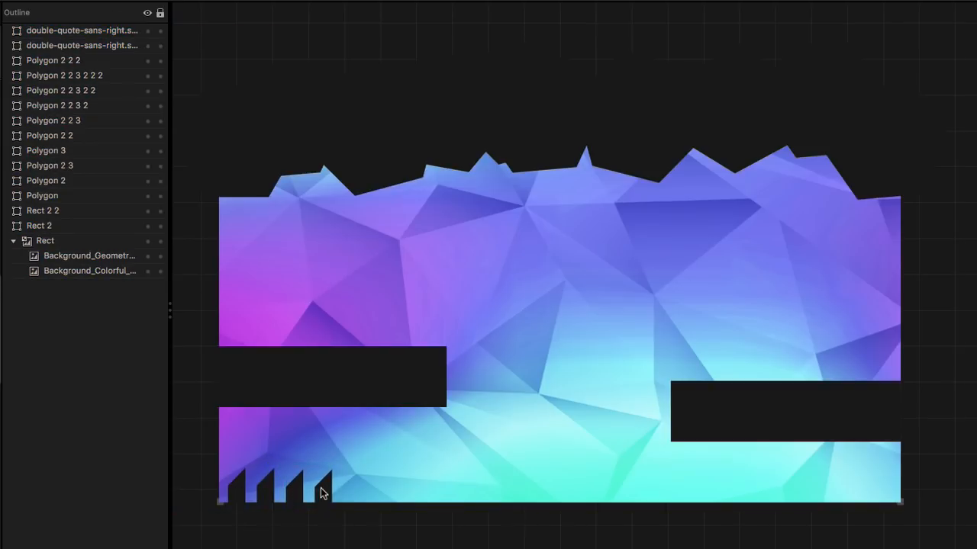
Nudge the first quote icon down slightly so that it lines up with its copy
click(320, 495)
click(271, 492)
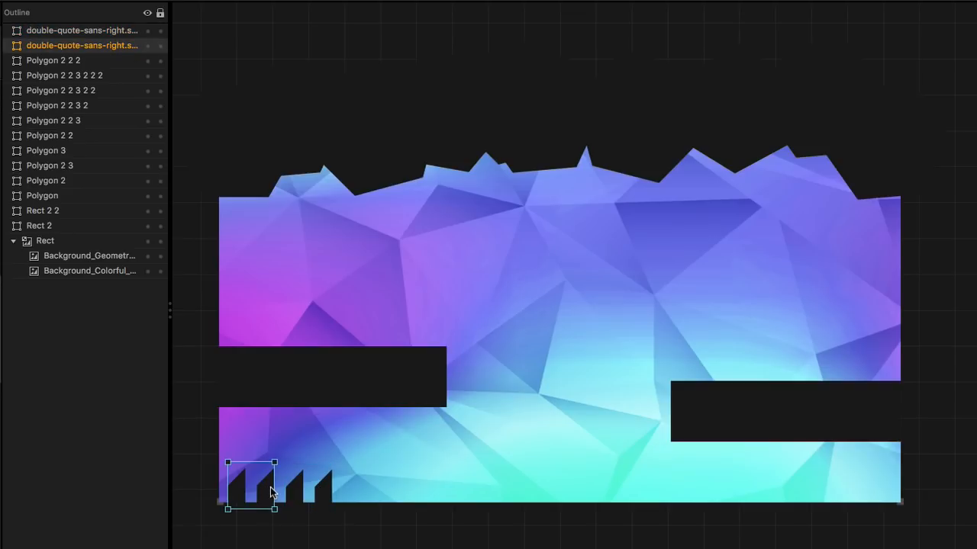
key(Down)
key(Down)
key(Down)
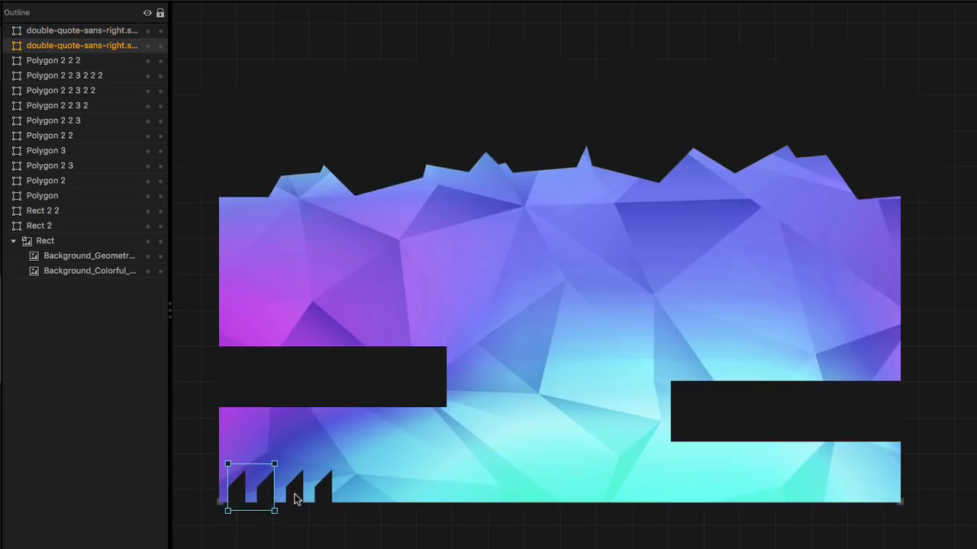
Duplicate the pair of quote icons and place the copies to their right, extending the row to four icons
click(296, 498)
click(267, 496)
shift+click(292, 500)
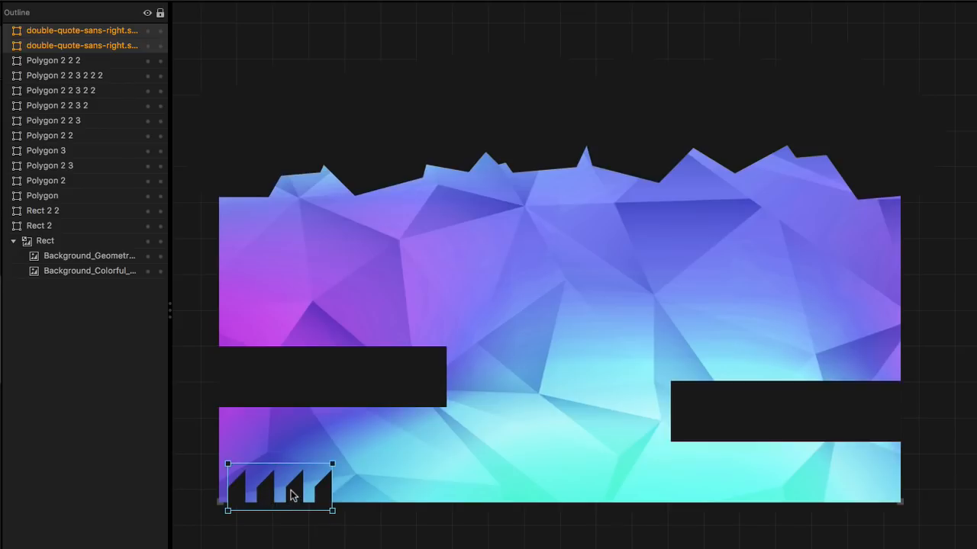
key(ctrl+d)
drag(296, 495, 414, 495)
Duplicate all four quote icons and place the copies to their right, extending the row to eight icons
shift+click(328, 496)
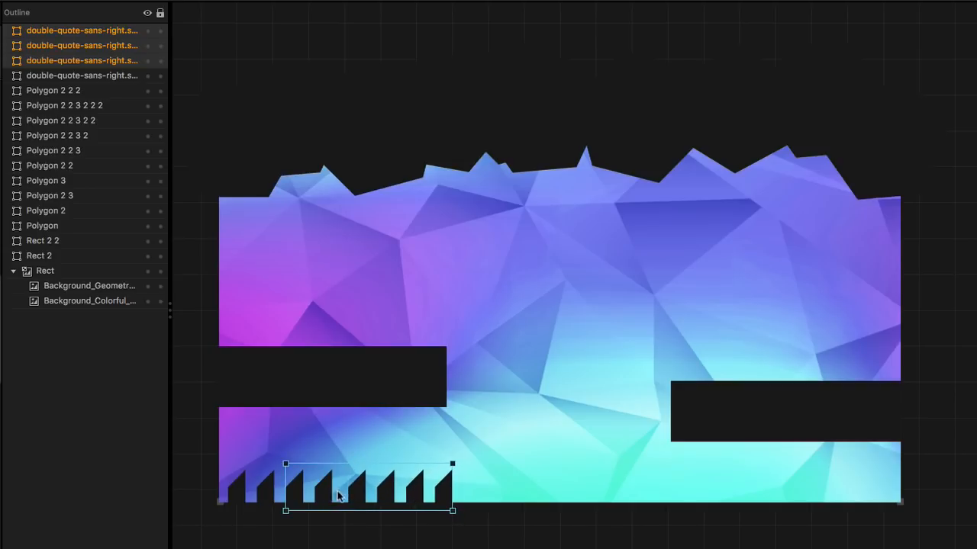
shift+click(271, 496)
key(ctrl+d)
drag(362, 500, 597, 502)
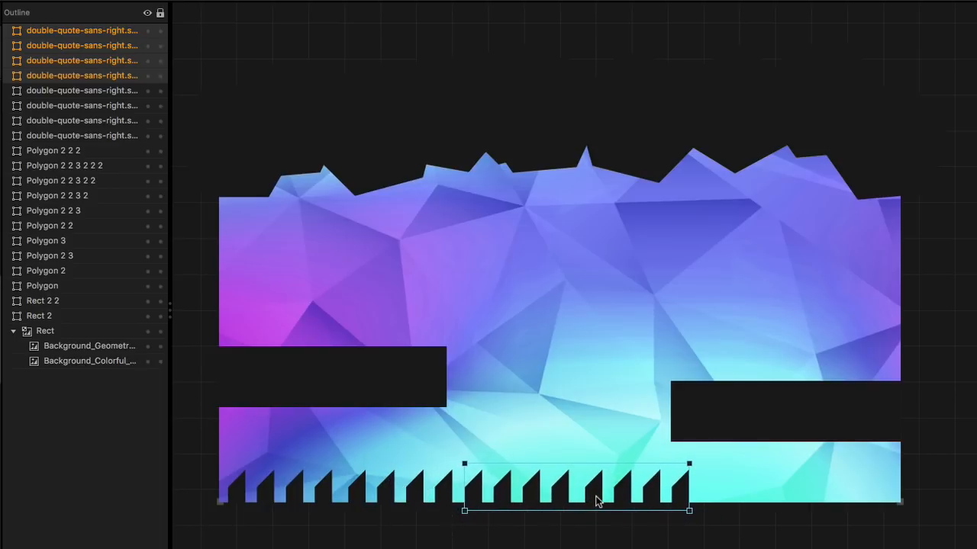
Duplicate all eight quote icons and move the copies right so the spike row runs past the canvas's right edge
shift+click(439, 493)
shift+click(384, 496)
shift+click(324, 496)
shift+click(270, 496)
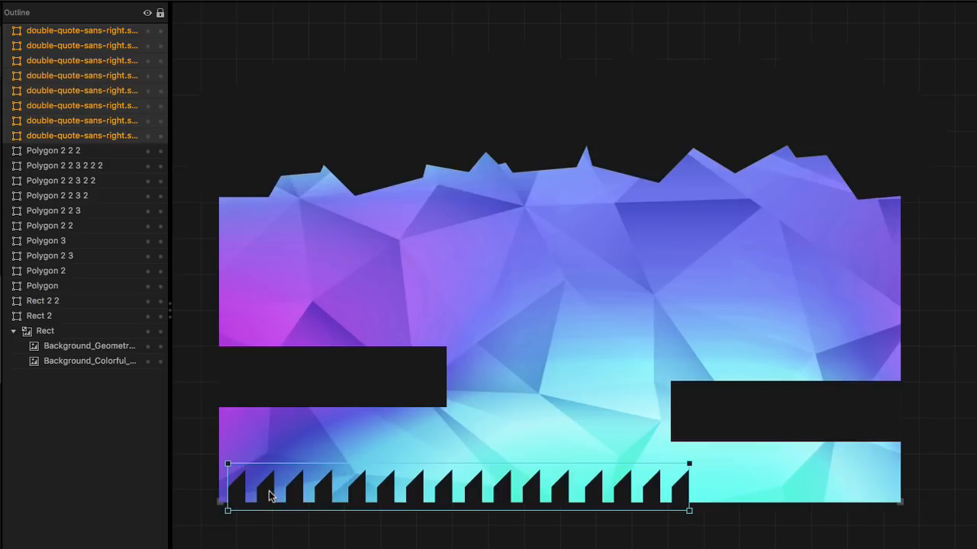
drag(430, 506, 891, 502)
click(794, 541)
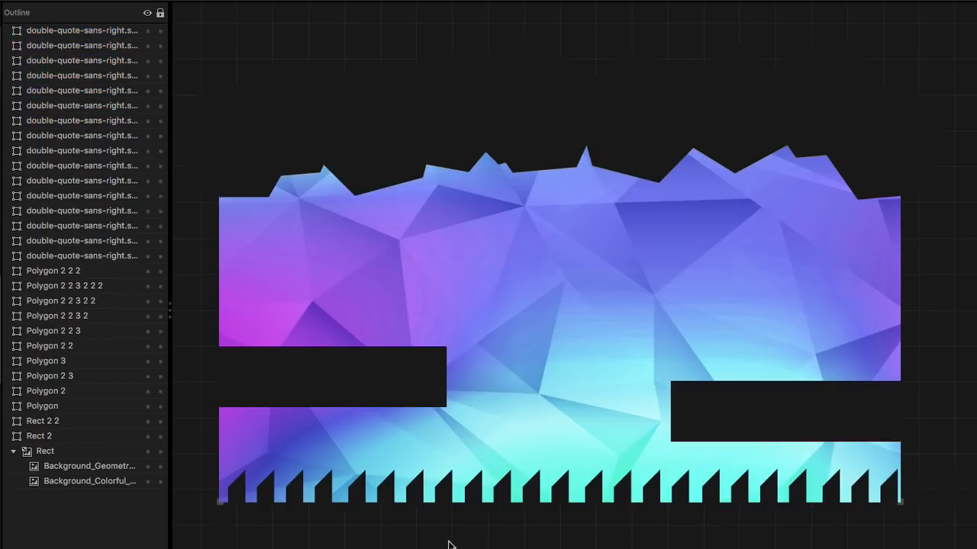
Delete the four surplus quote icons lying beyond the canvas's right edge
scroll(692, 501, right, 6)
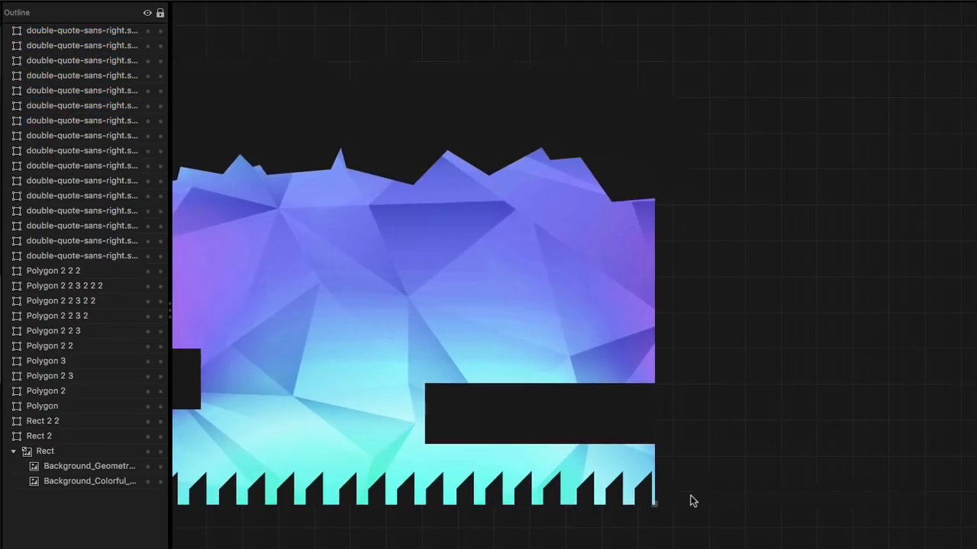
click(716, 488)
key(Delete)
click(768, 490)
key(Delete)
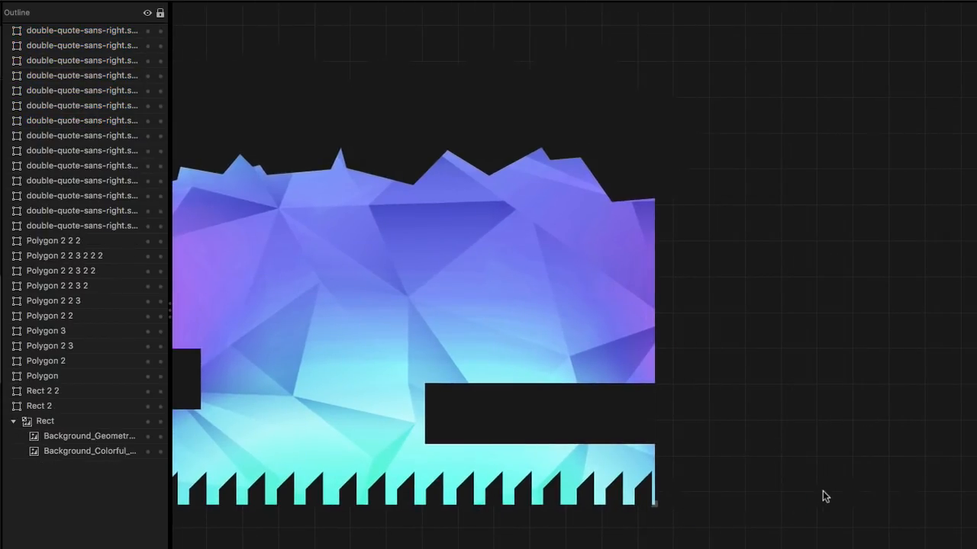
click(840, 490)
key(Delete)
click(890, 490)
key(Delete)
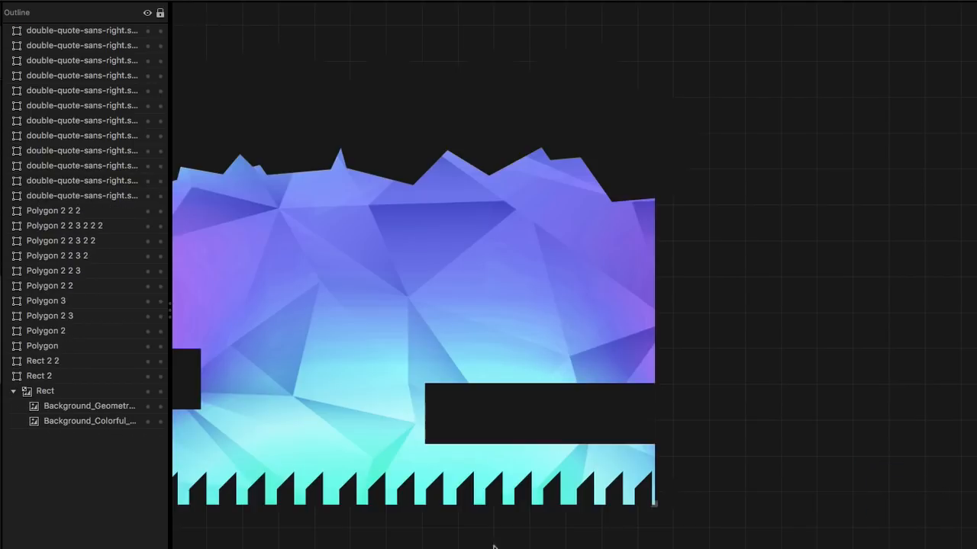
Vary the tilt and size of the second, third and fourth quote icons from the left for an irregular spike row
scroll(493, 543, left, 1)
scroll(287, 484, up, 3)
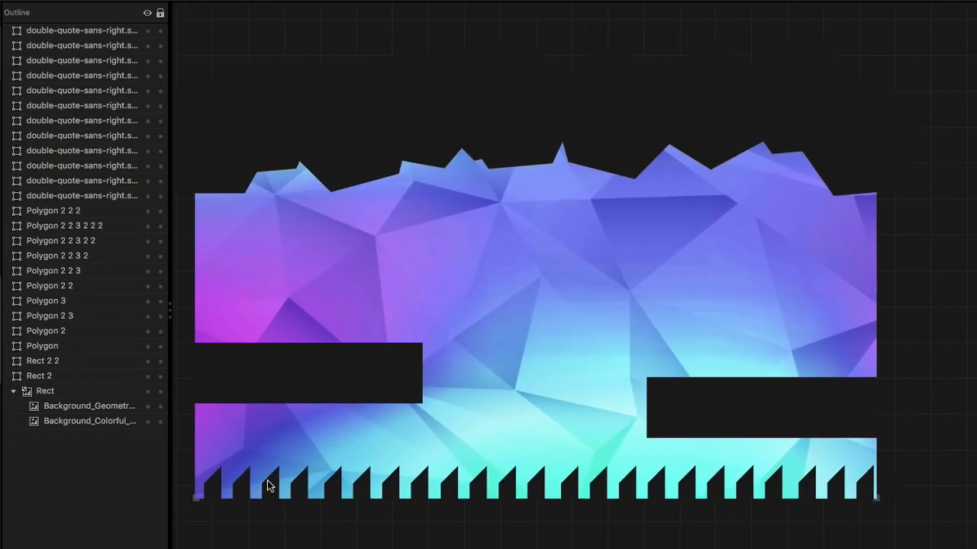
click(268, 491)
drag(307, 509, 349, 496)
click(320, 496)
click(388, 489)
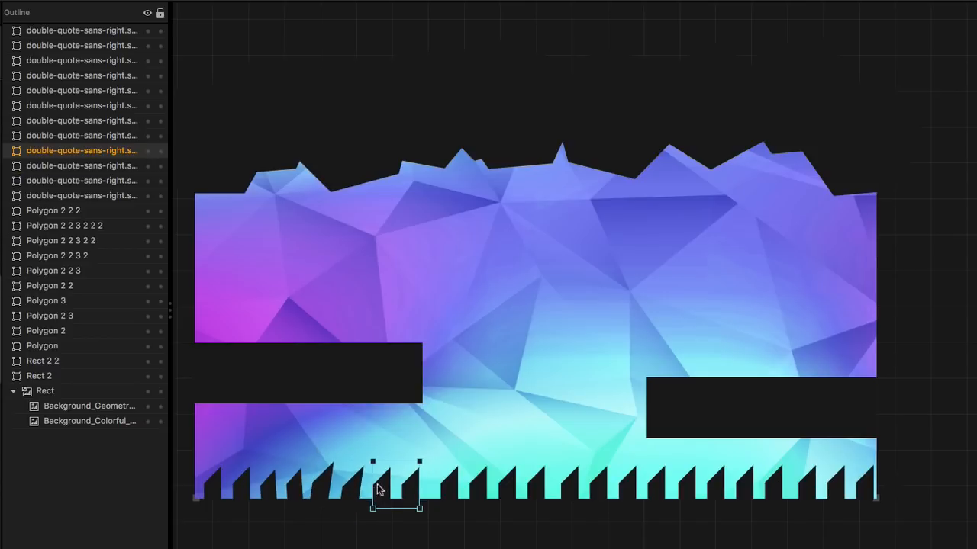
Tilt the fifth, sixth and seventh quote icons by differing angles and close up the gaps between them
click(432, 494)
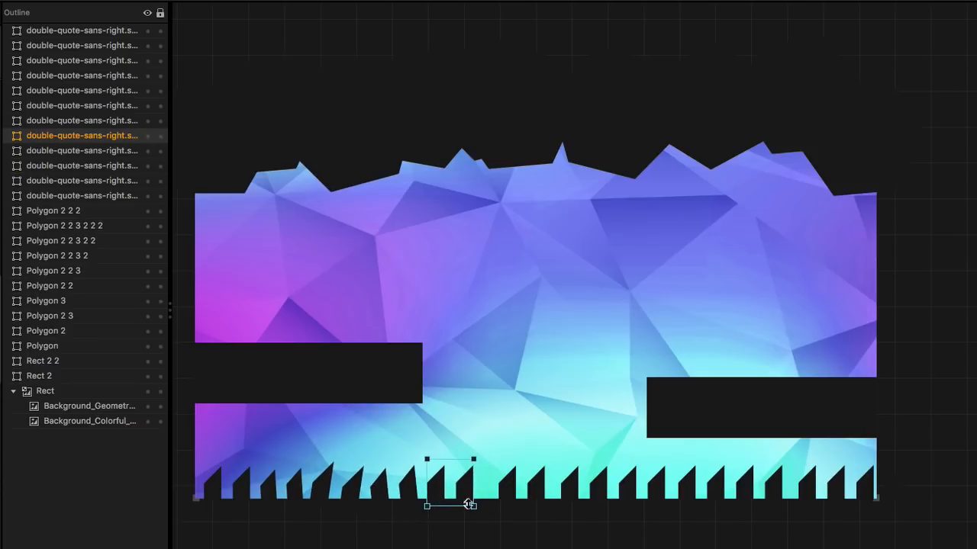
drag(473, 507, 485, 457)
drag(476, 479, 471, 481)
click(523, 500)
mouse_move(524, 499)
mouse_down()
mouse_move(506, 501)
mouse_move(532, 504)
mouse_move(512, 487)
mouse_up()
mouse_move(571, 488)
mouse_down()
mouse_move(545, 488)
mouse_move(576, 509)
mouse_move(556, 492)
mouse_up()
Tilt the first quote icon slightly counter-clockwise and shift the seventh a little down and left
click(256, 491)
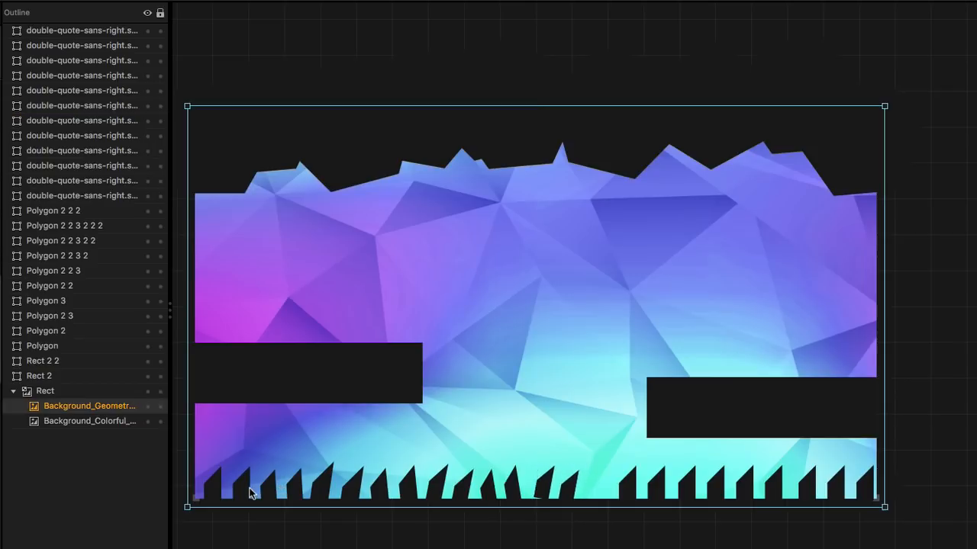
click(245, 492)
drag(256, 504, 255, 508)
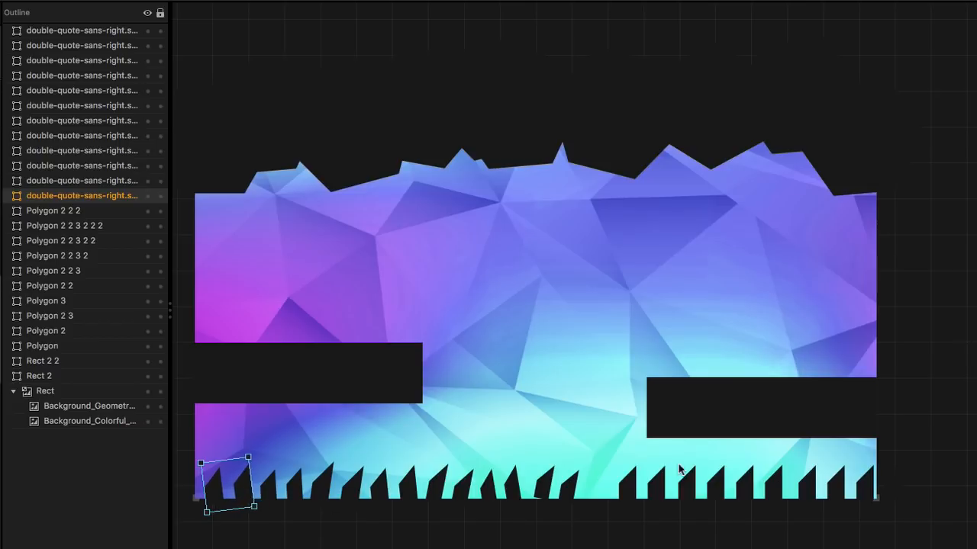
drag(545, 483, 542, 487)
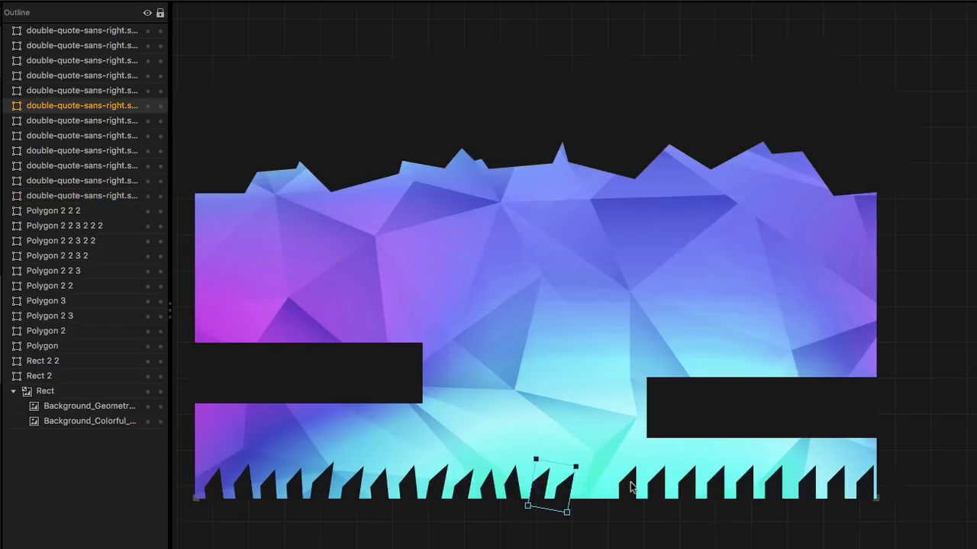
Delete the five untilted quote icons in the right part of the spike row
click(632, 486)
key(Delete)
click(694, 490)
key(Delete)
click(755, 489)
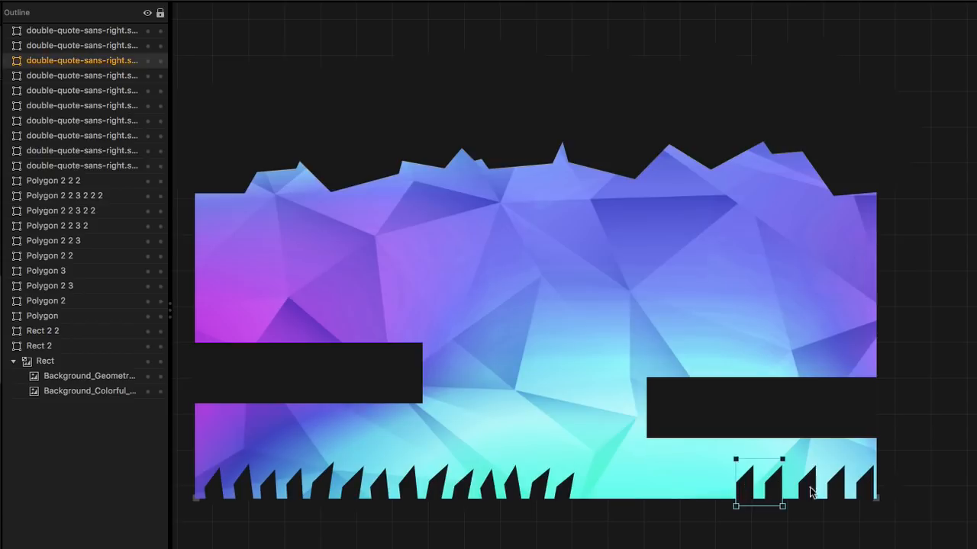
key(Delete)
click(820, 489)
key(Delete)
click(845, 496)
click(865, 494)
key(Delete)
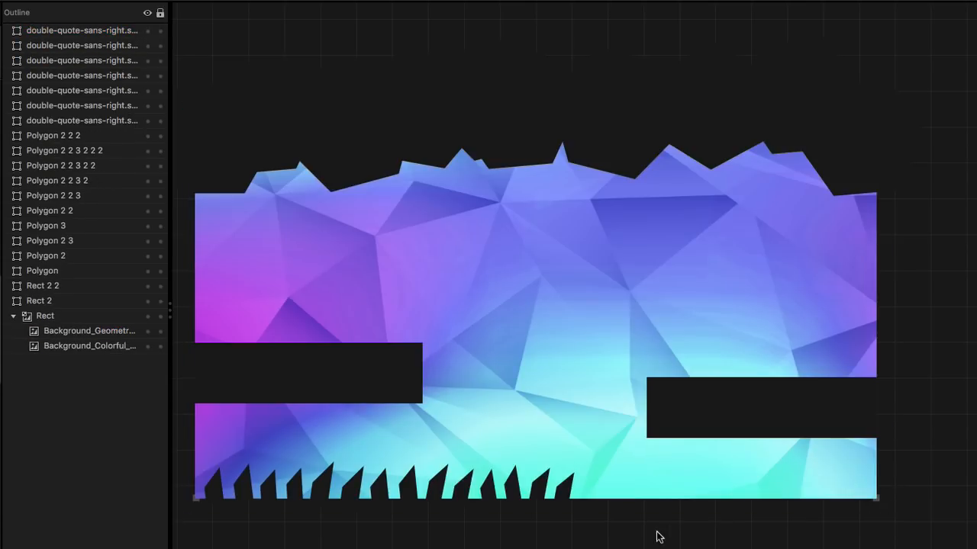
Duplicate the seven tilted quote icons and place the copies to their right, completing the spike row to the canvas's right edge
click(563, 491)
shift+click(510, 492)
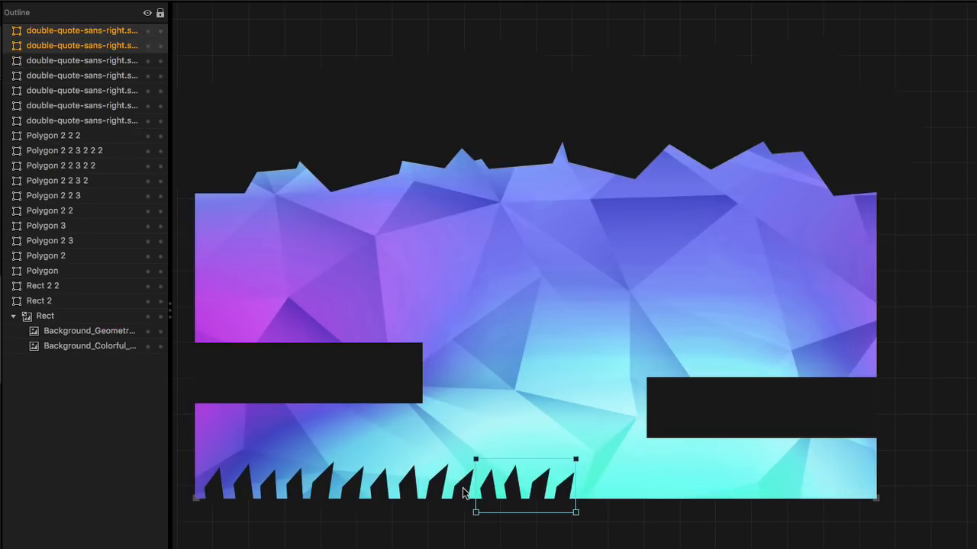
shift+click(428, 488)
shift+click(391, 489)
shift+click(351, 492)
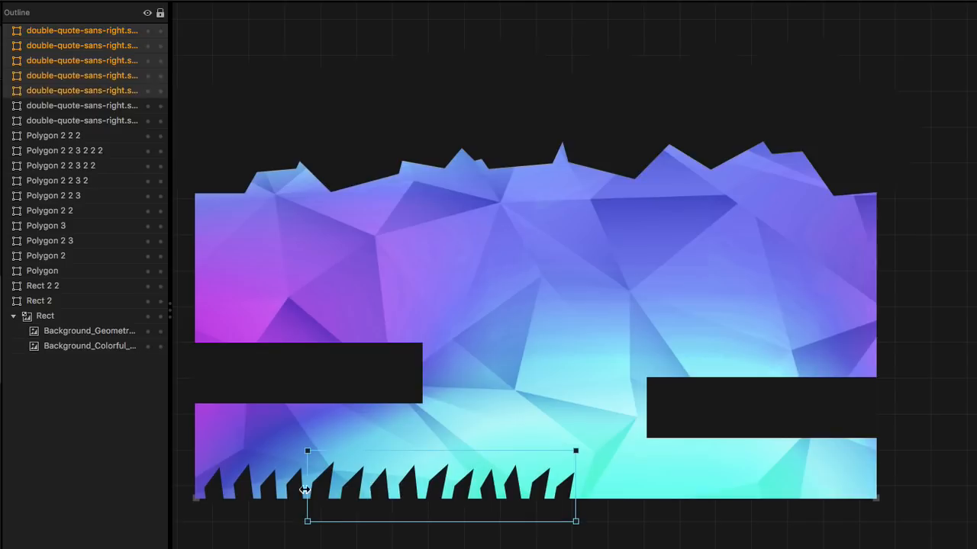
shift+click(302, 492)
shift+click(251, 493)
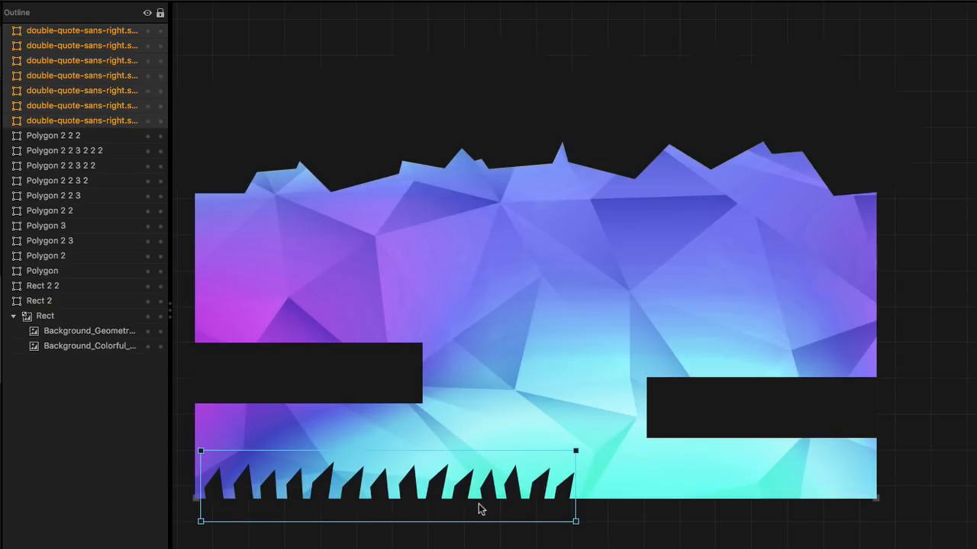
key(ctrl+d)
drag(459, 496, 836, 498)
click(871, 511)
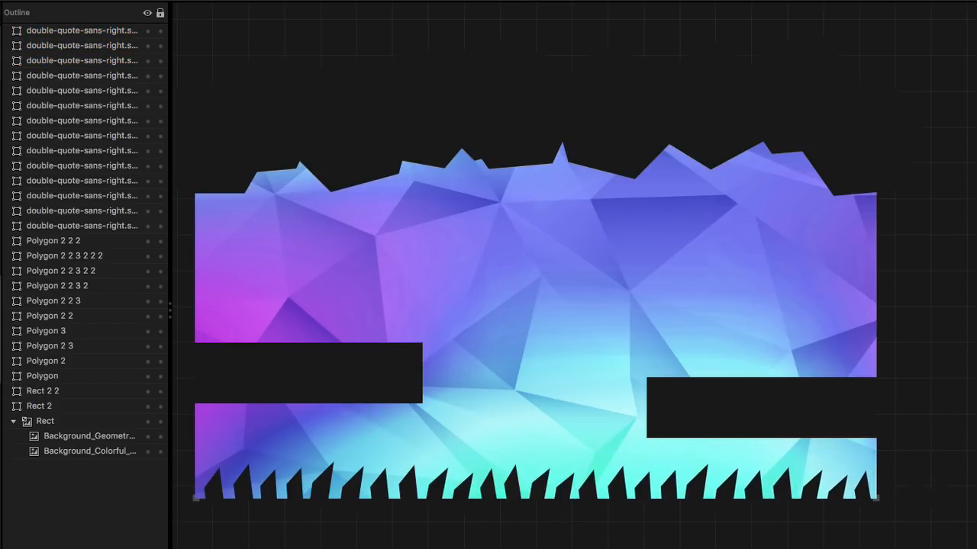
Delete the surplus quote icon past the canvas's right edge
click(904, 491)
key(Delete)
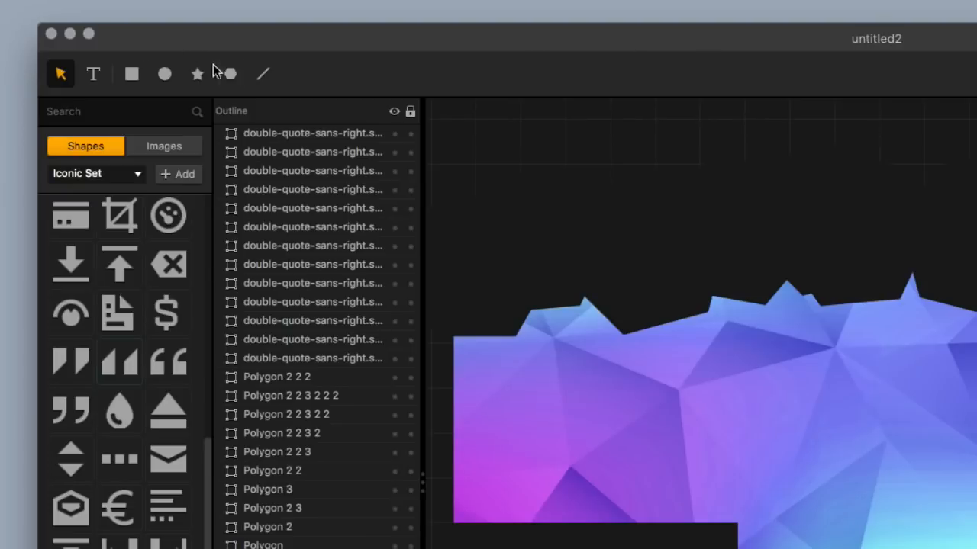
Draw a circle about 53 px across above the left platform and give it the orange-to-yellow gradient template
click(166, 73)
drag(568, 423, 623, 471)
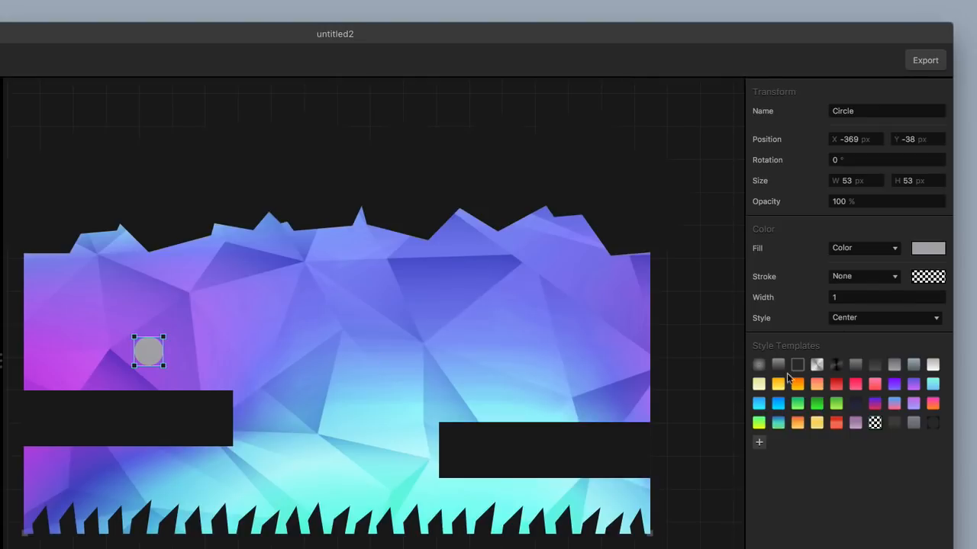
click(761, 386)
click(775, 385)
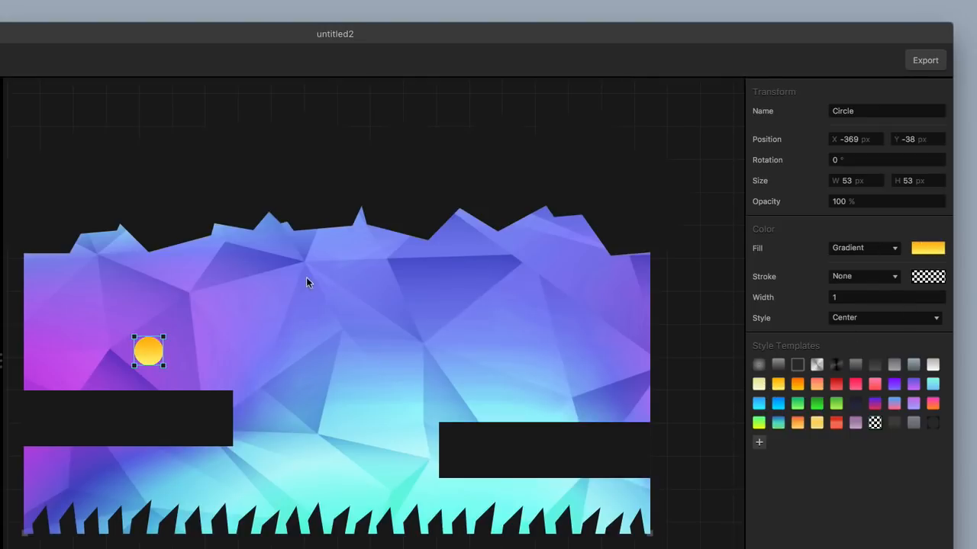
Move the circle above the right platform and change its fill to the pale yellow gradient preset with type Radial
drag(151, 348, 571, 339)
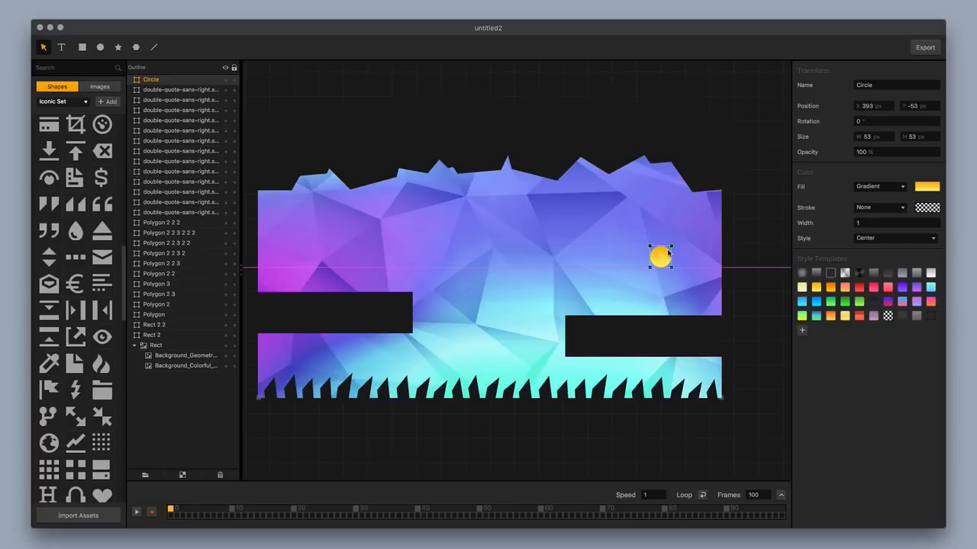
scroll(578, 338, up, 5)
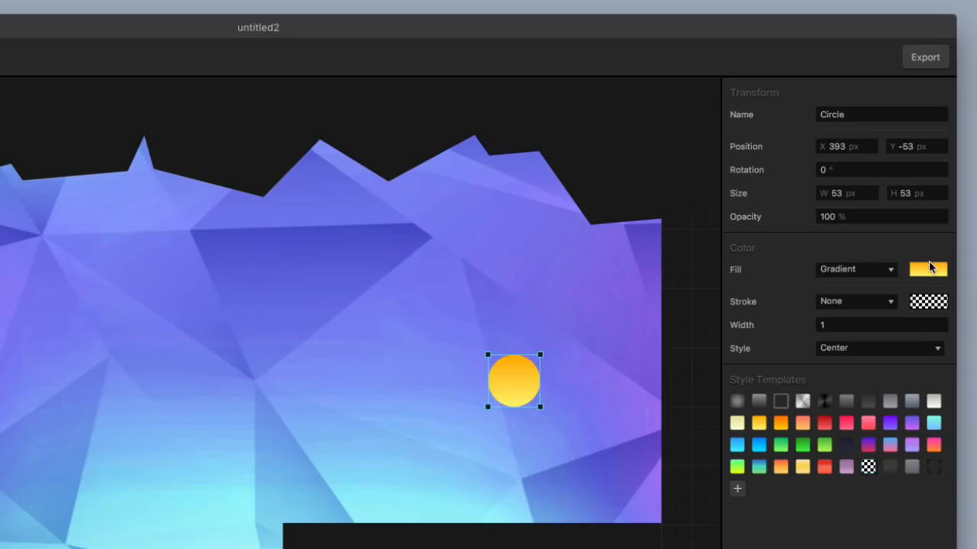
click(927, 186)
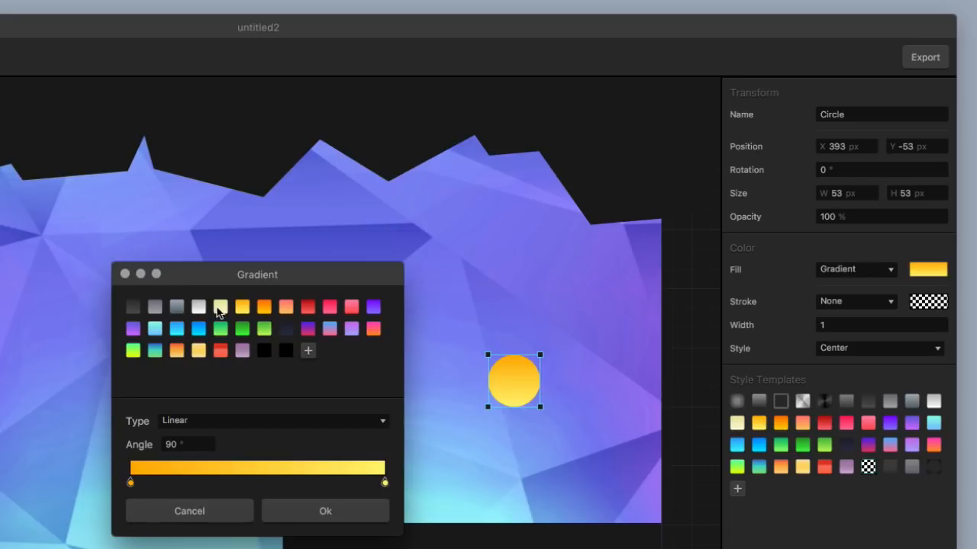
click(220, 307)
drag(301, 275, 238, 277)
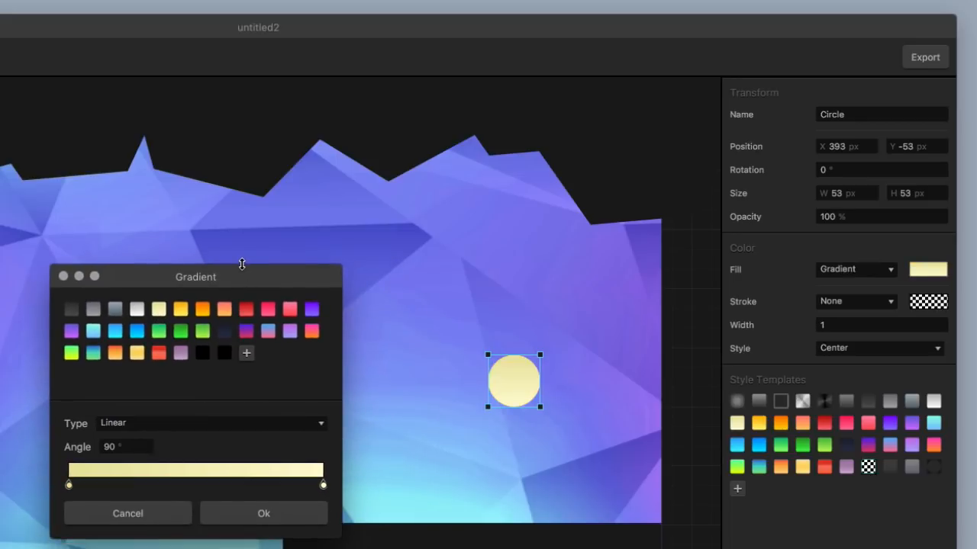
click(133, 423)
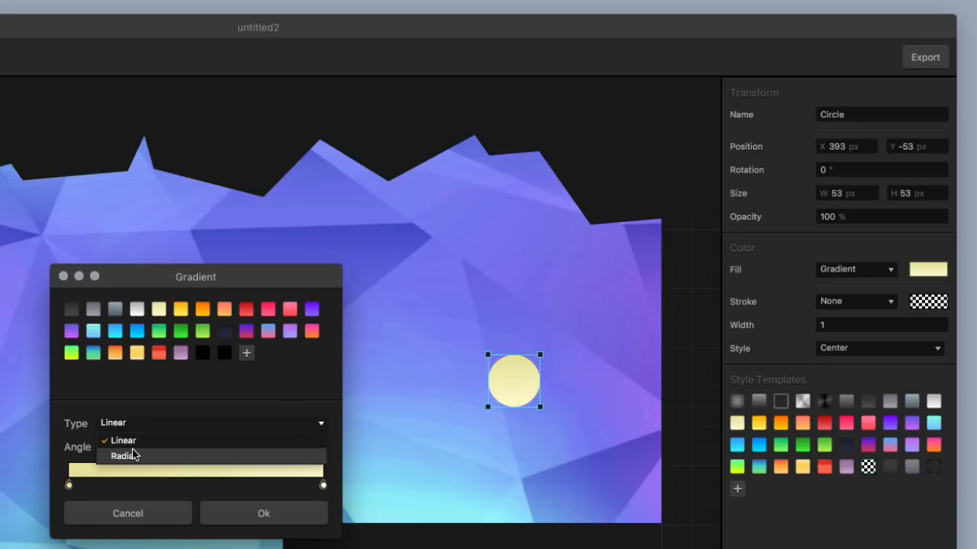
click(122, 456)
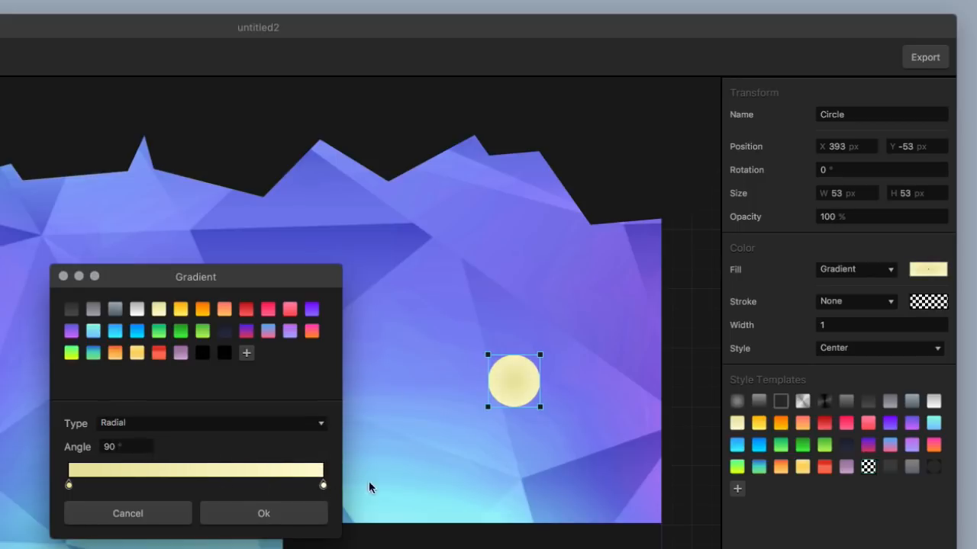
Swap the order of the radial gradient's stops to lighten the circle's centre, bring them close together, and apply the gradient
drag(322, 485, 143, 485)
drag(69, 485, 302, 488)
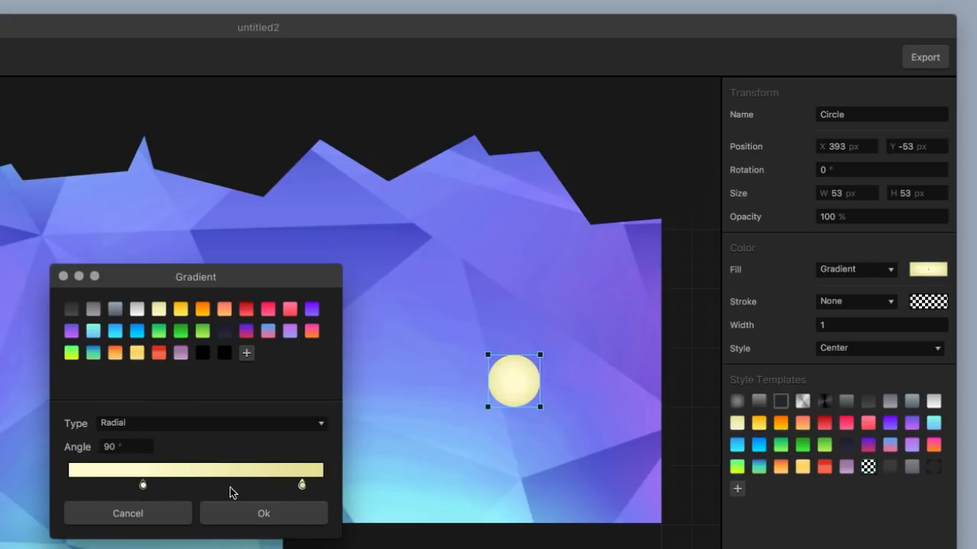
drag(299, 487, 199, 495)
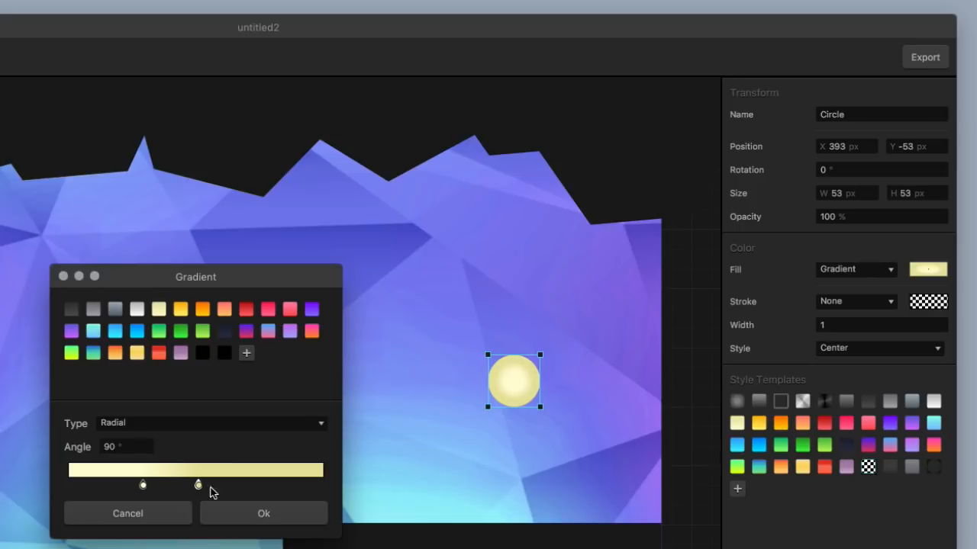
click(244, 519)
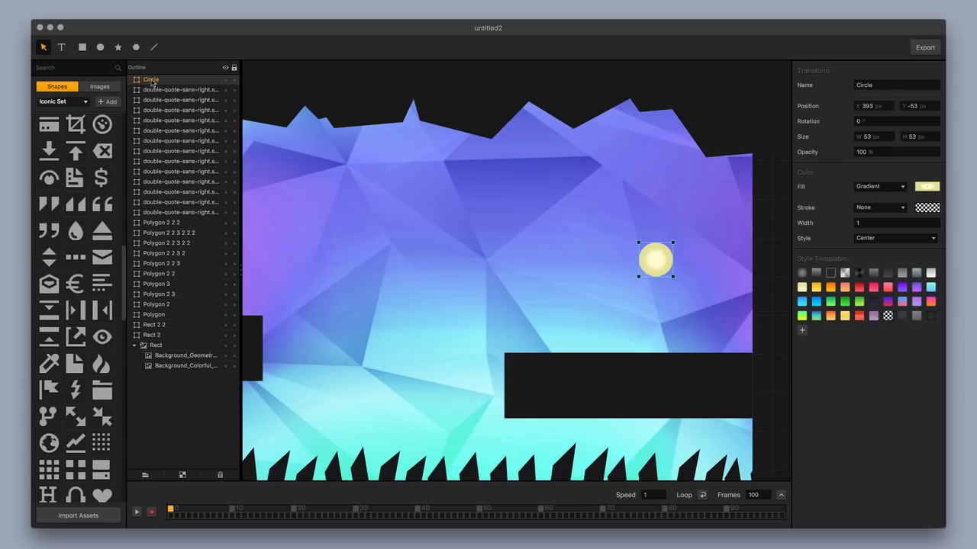
Move the pale yellow circle above the left platform and shrink it slightly
click(100, 47)
scroll(630, 234, down, 5)
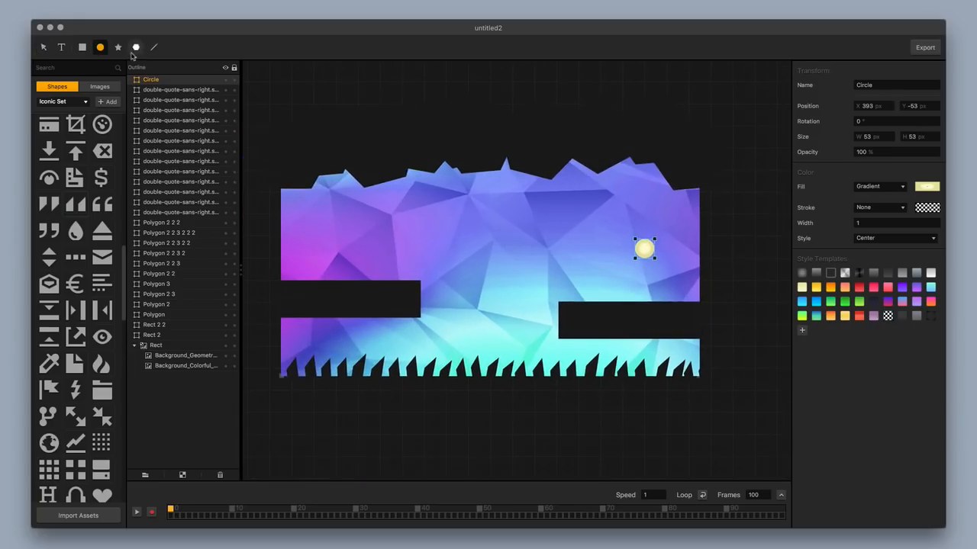
click(43, 48)
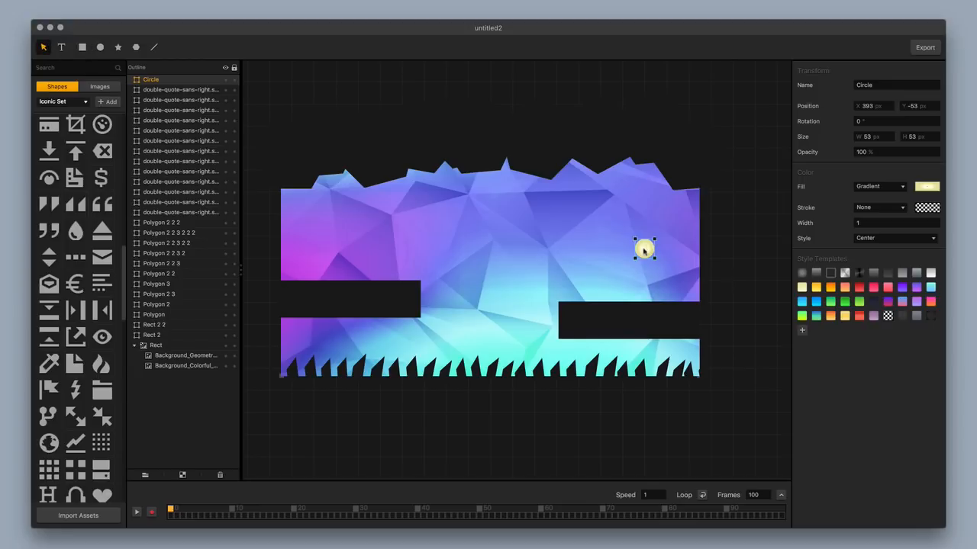
drag(643, 250, 368, 237)
scroll(351, 234, up, 5)
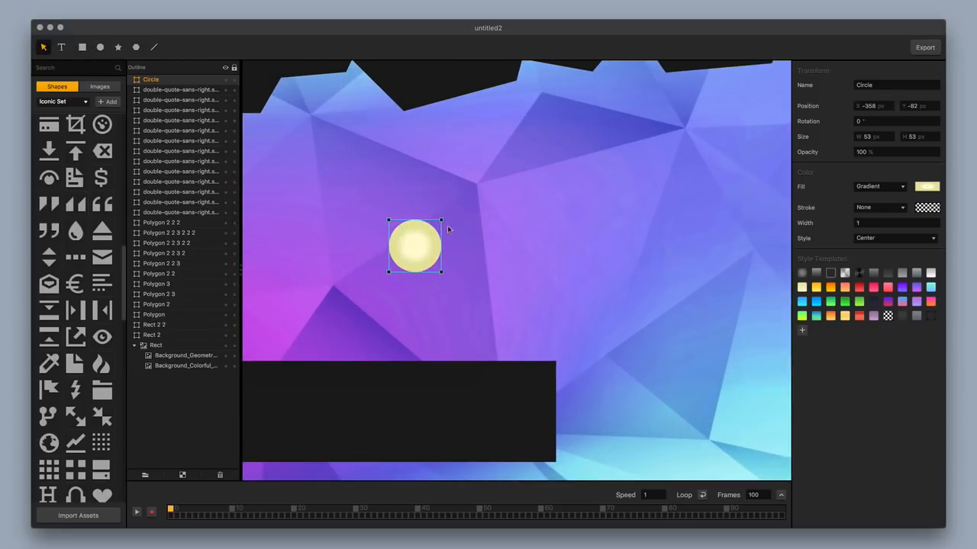
drag(441, 220, 402, 253)
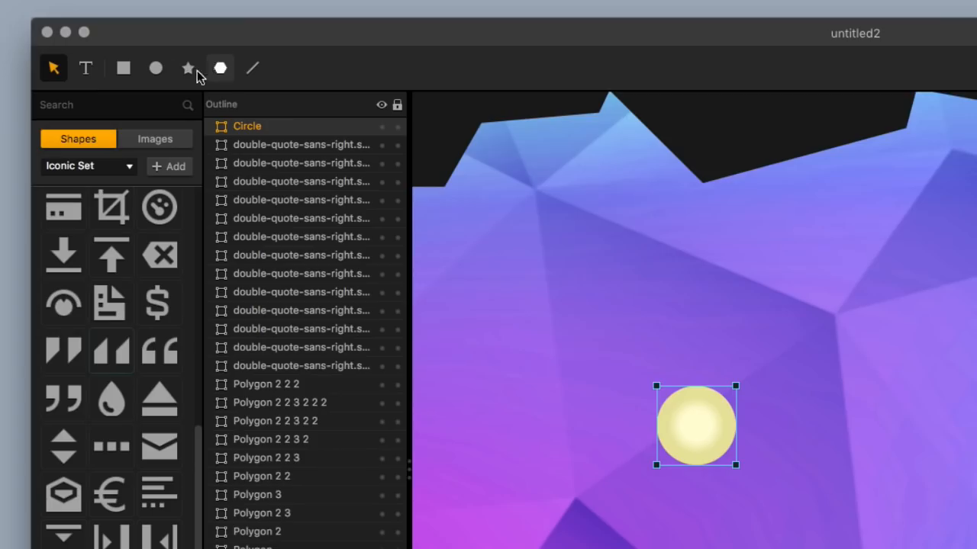
Draw a second circle about 103 px across centred around the small yellow one and place it just behind in the outline order
click(100, 48)
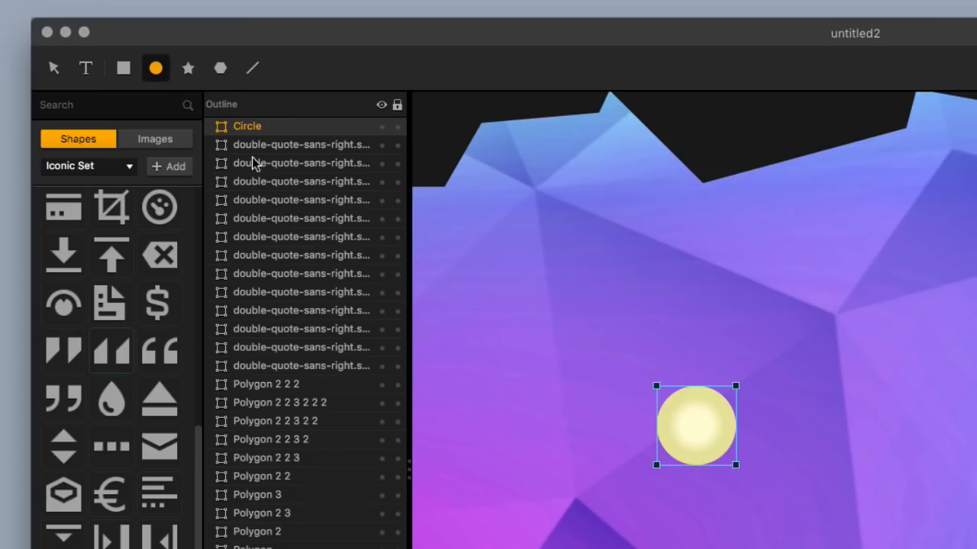
drag(344, 195, 463, 297)
drag(812, 517, 811, 521)
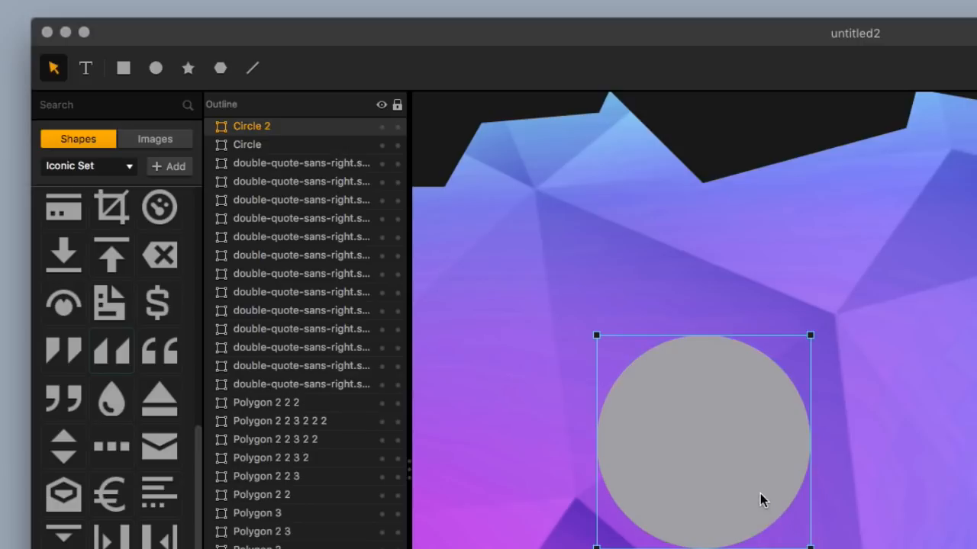
drag(760, 493, 746, 476)
drag(257, 127, 276, 157)
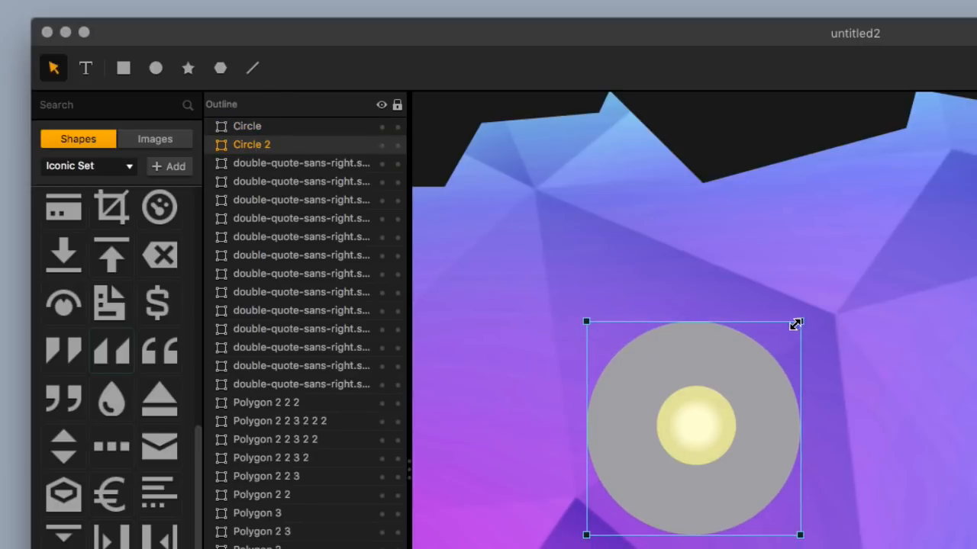
drag(800, 321, 771, 352)
drag(682, 499, 697, 486)
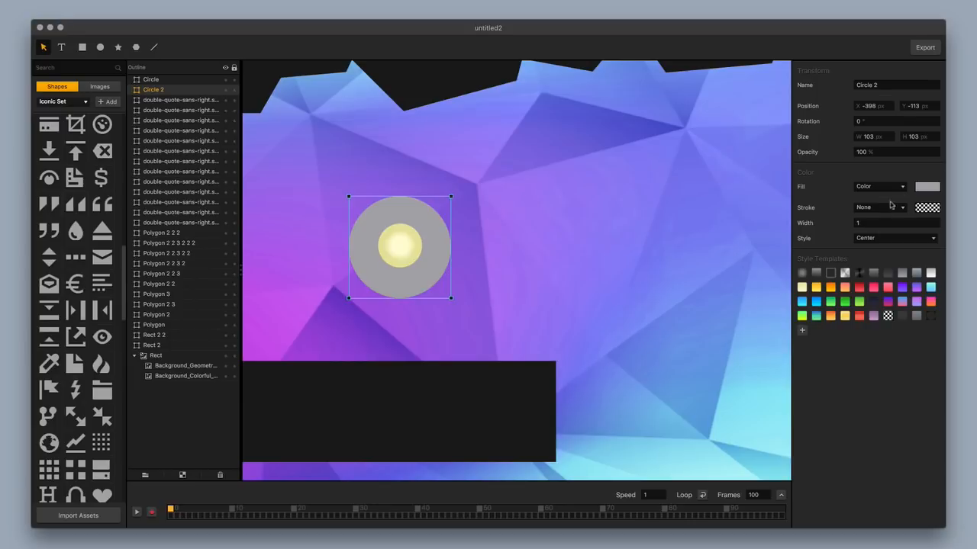
Switch the large circle's fill type to Gradient and nudge the circle down about 5 px to centre it on the small one
click(878, 186)
click(870, 197)
click(923, 188)
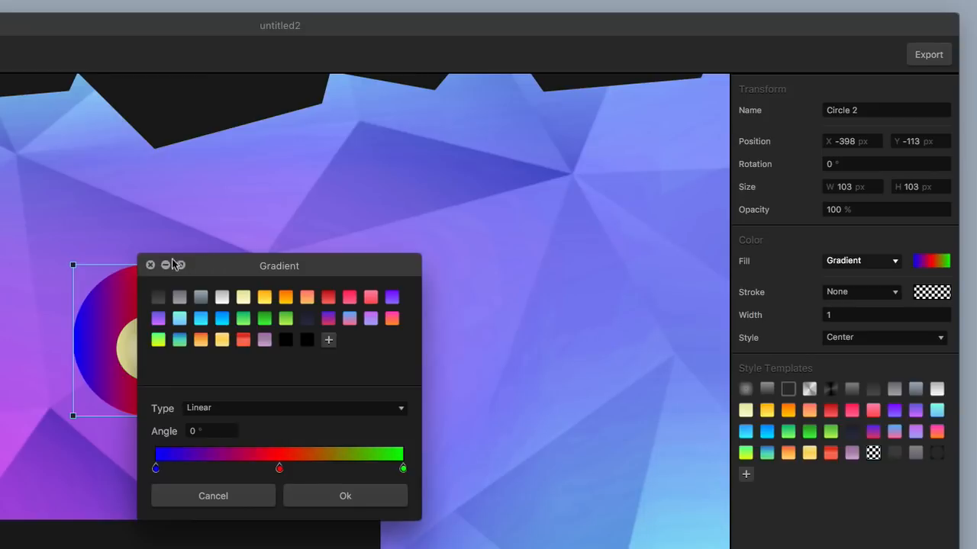
click(400, 189)
drag(144, 284, 144, 286)
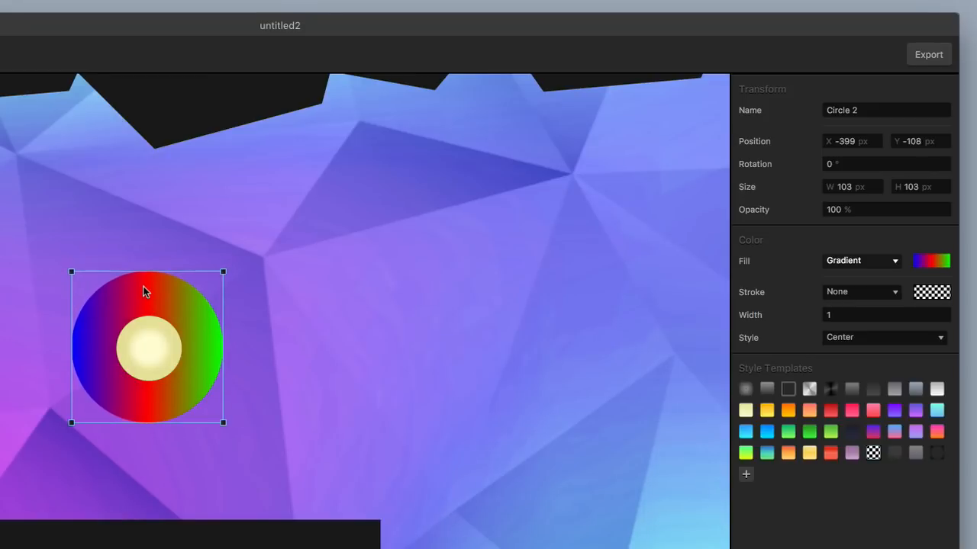
Apply the light grey-to-white preset to the large circle's gradient fill
click(939, 264)
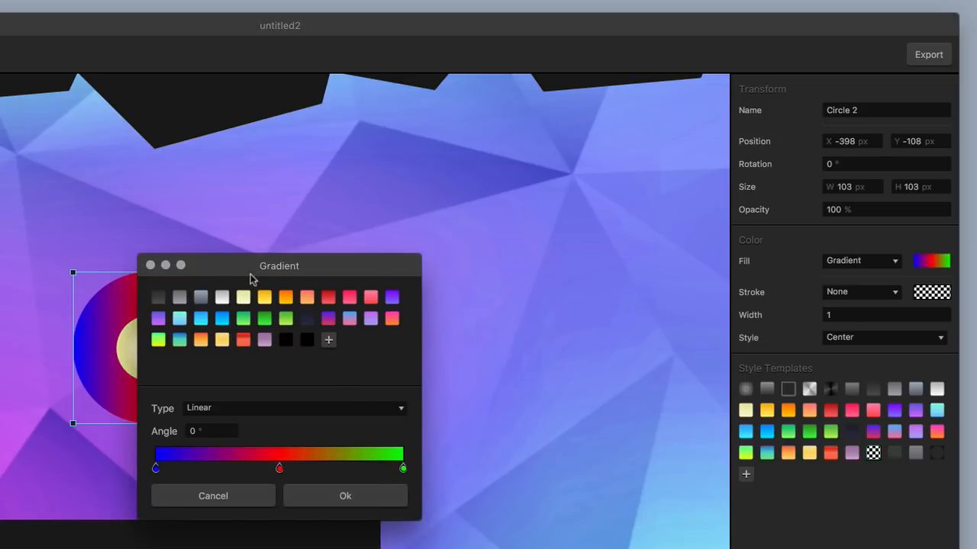
drag(250, 274, 470, 278)
click(439, 307)
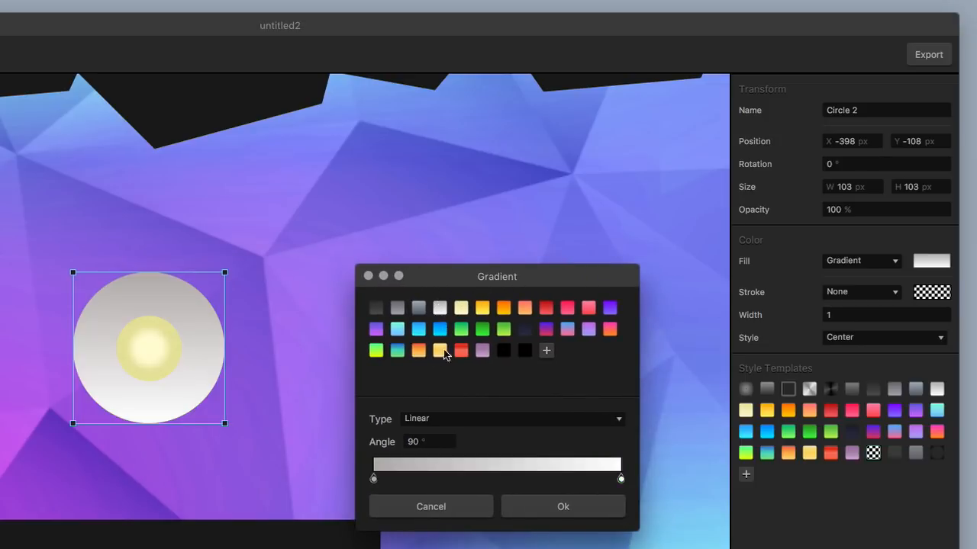
double_click(374, 478)
drag(798, 349, 686, 349)
click(813, 411)
double_click(620, 481)
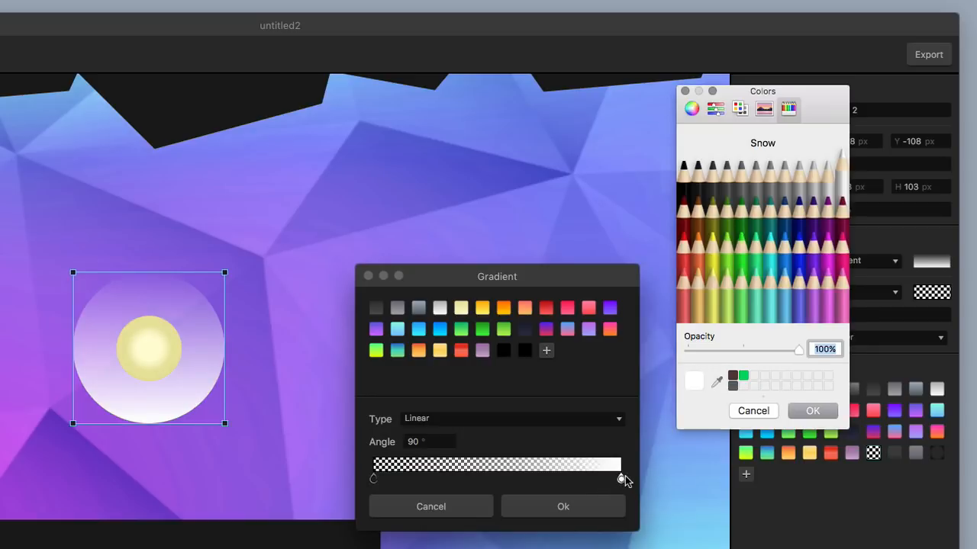
click(753, 410)
double_click(373, 478)
drag(689, 350, 800, 349)
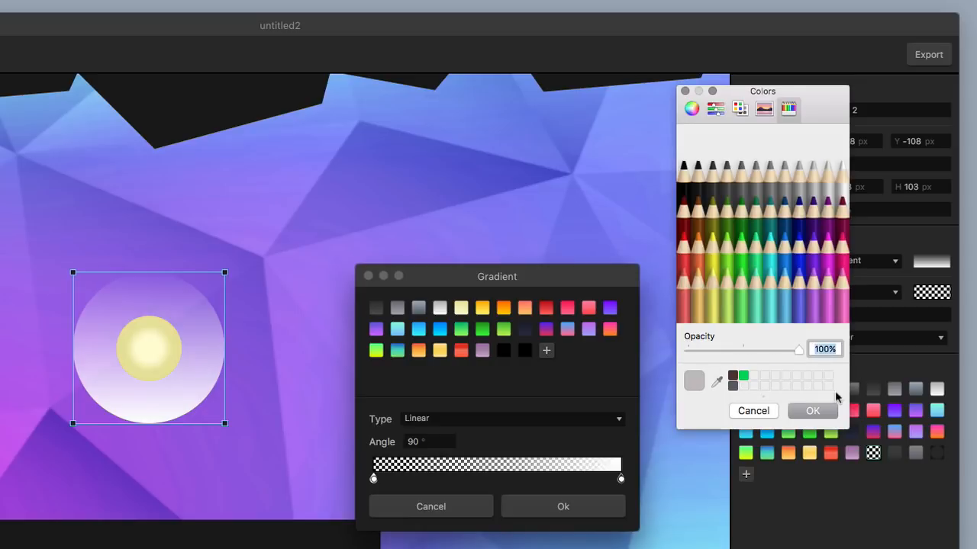
click(812, 410)
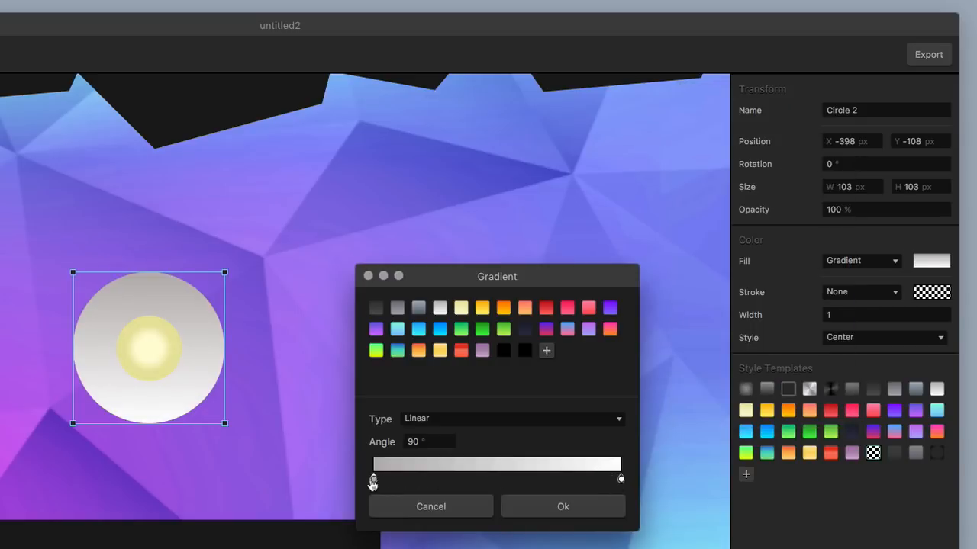
Set the large circle's starting gradient stop to the white Snow colour and make its end stop fully transparent
double_click(373, 479)
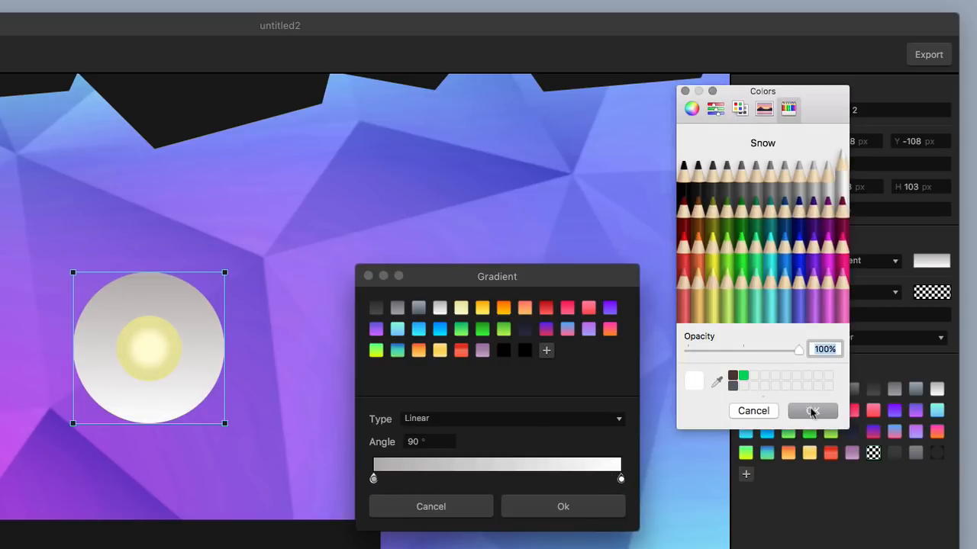
click(813, 410)
double_click(621, 479)
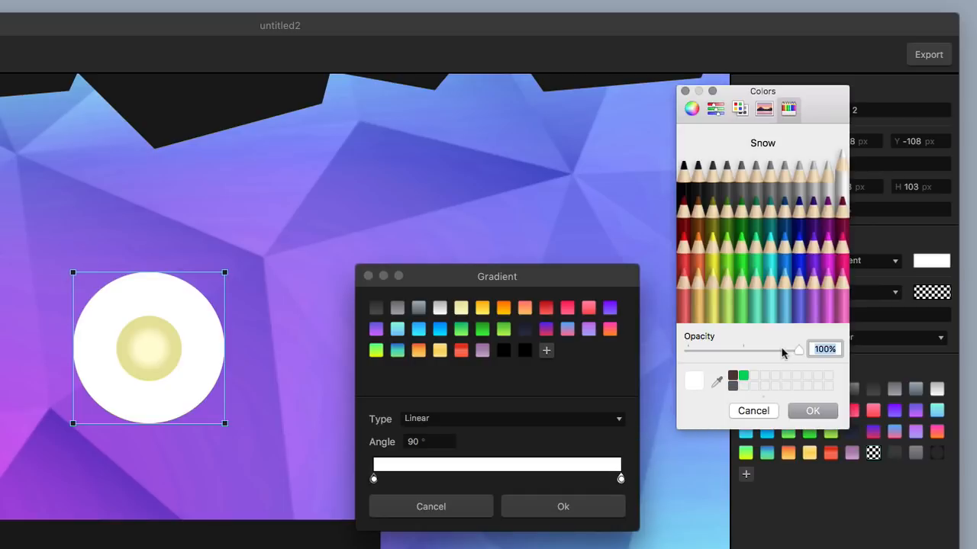
drag(798, 350, 687, 351)
click(810, 412)
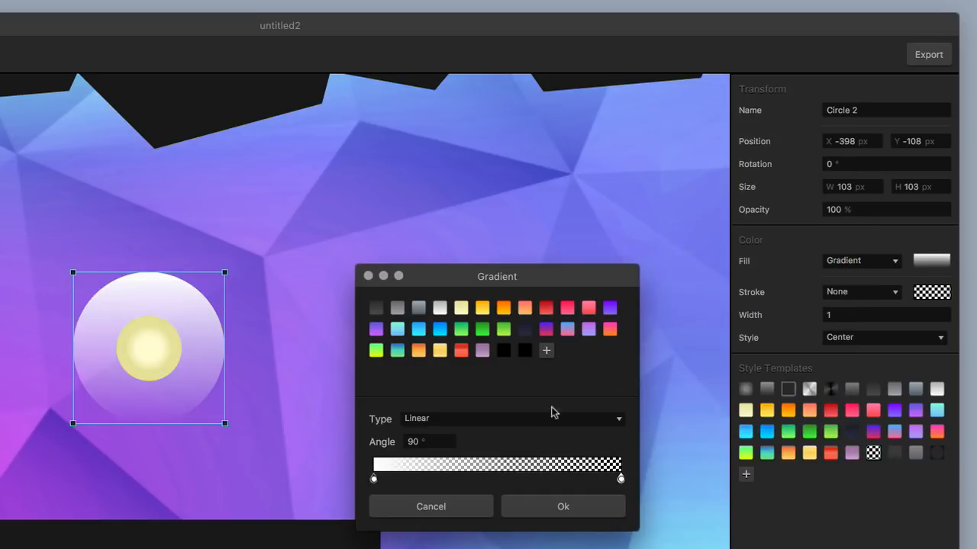
Make the large circle's gradient Radial, pull its transparent stop inward to about the midpoint for a tight glow, and apply it
click(455, 419)
click(458, 451)
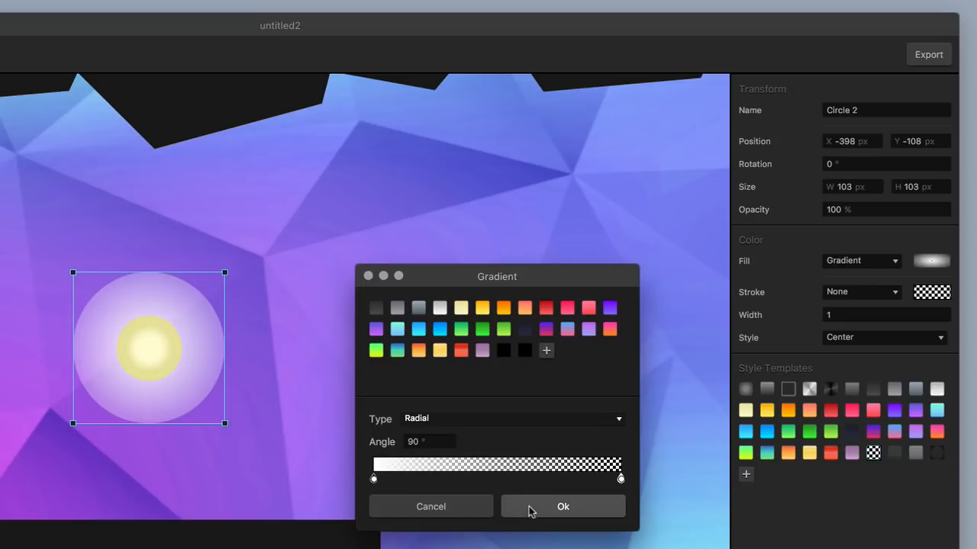
drag(620, 479, 499, 478)
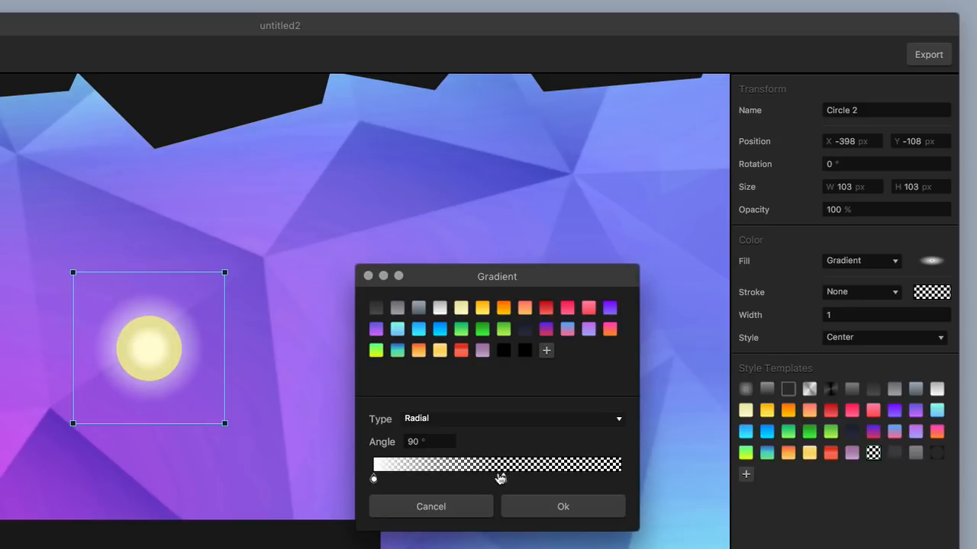
click(561, 506)
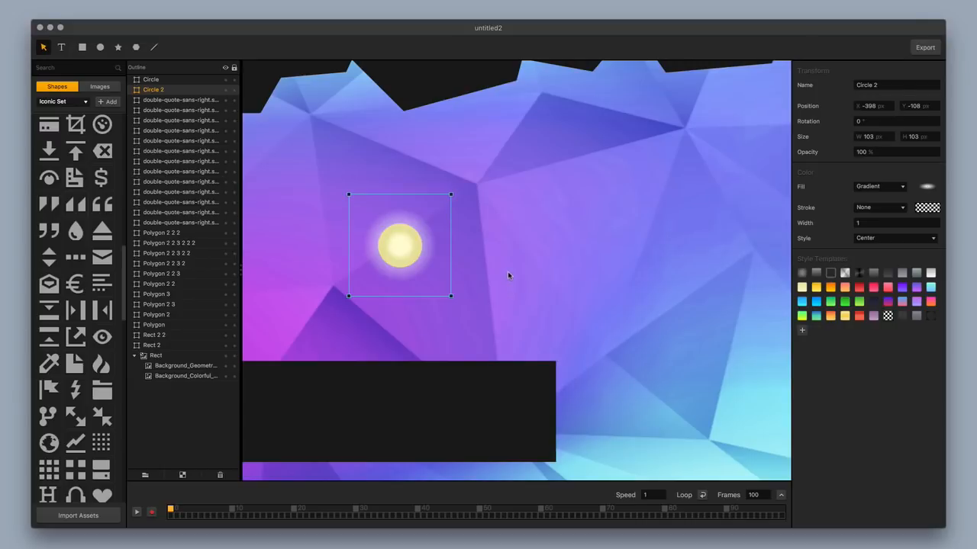
Clear the selection and check the whole scene with the glowing orb above the left platform
scroll(508, 272, down, 5)
click(512, 269)
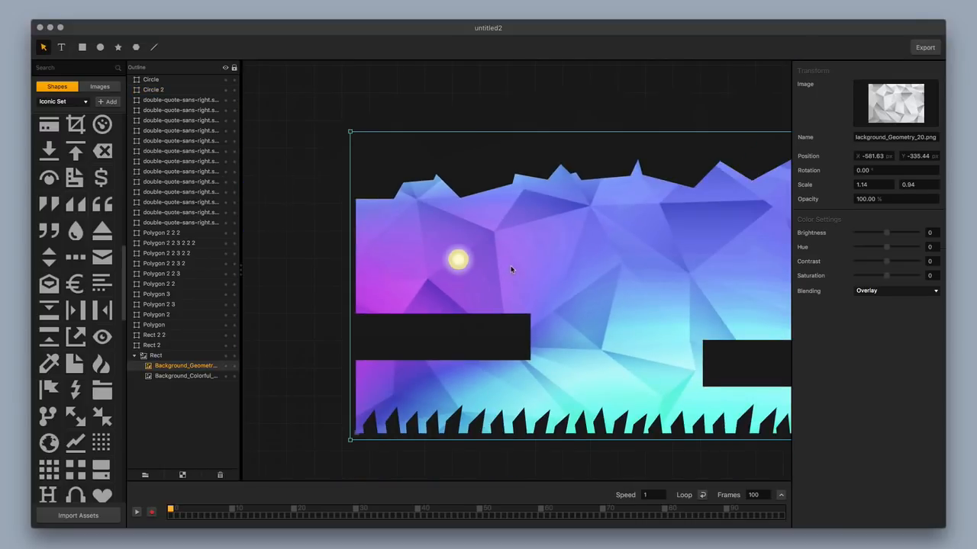
scroll(512, 269, down, 2)
click(303, 280)
scroll(622, 258, down, 1)
drag(623, 260, 545, 267)
scroll(556, 259, up, 2)
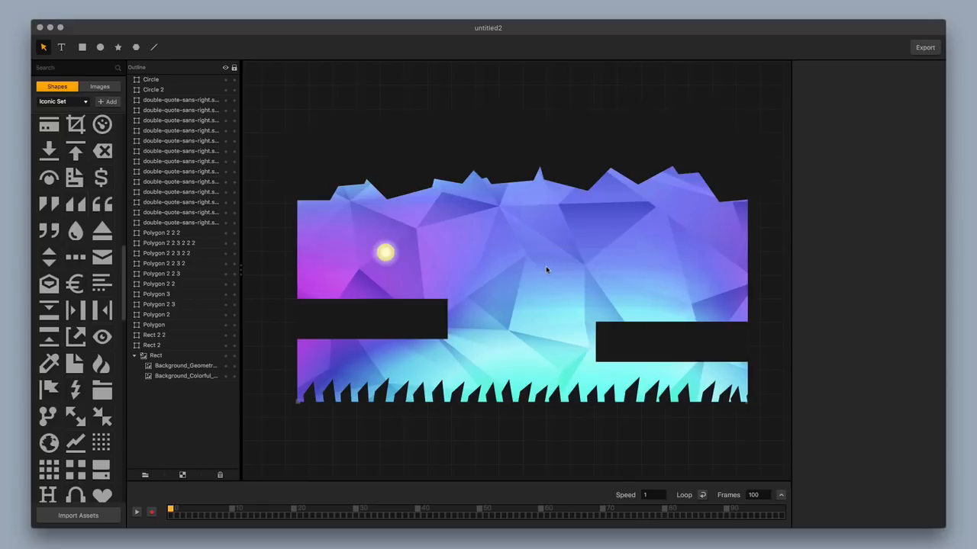
Move the transparent stop of the glow circle's radial gradient outward to about 60% for a wider glow, and apply it
scroll(546, 268, up, 1)
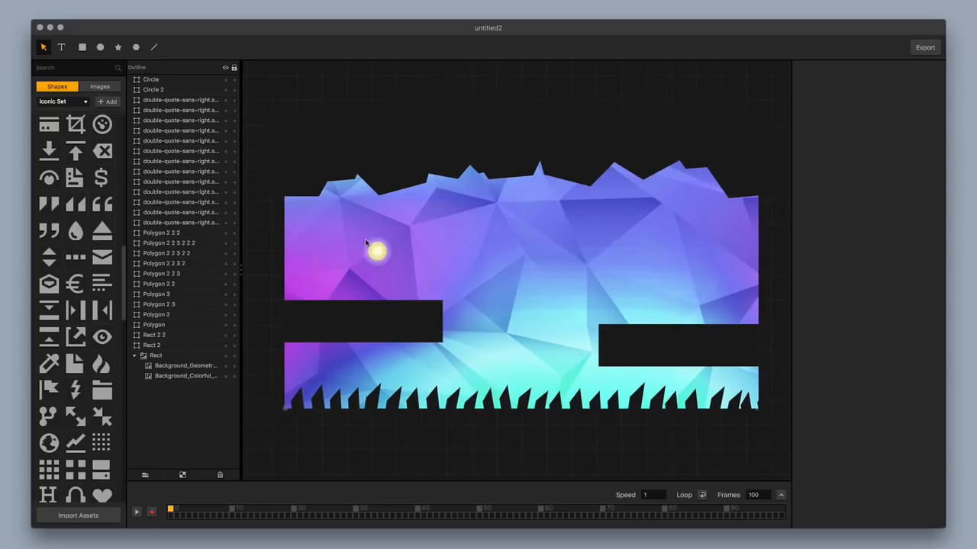
scroll(370, 243, up, 5)
click(419, 286)
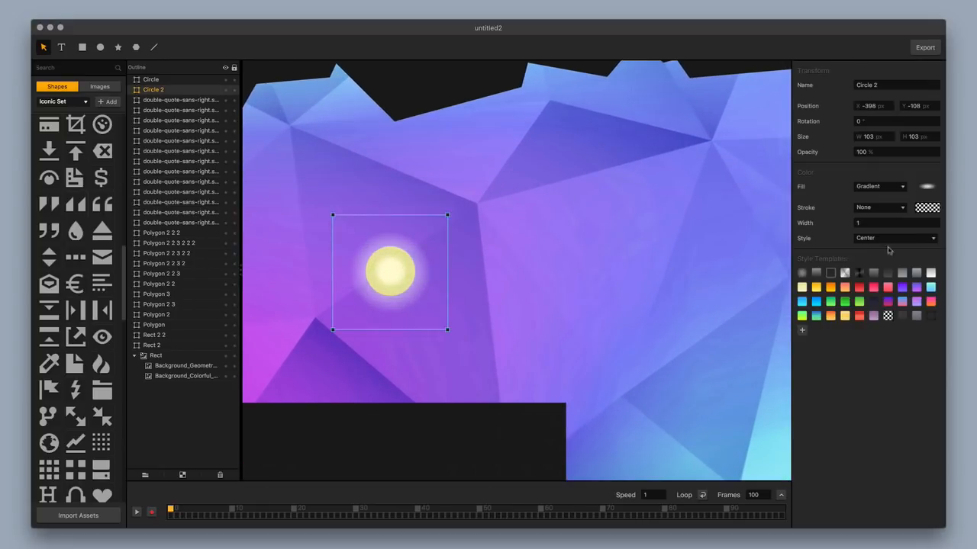
click(925, 188)
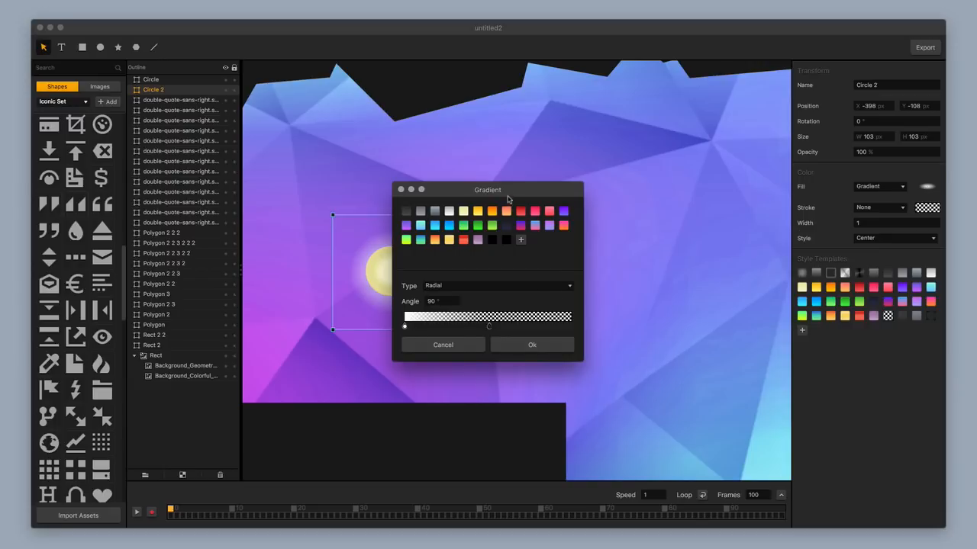
drag(509, 199, 665, 208)
drag(647, 335, 666, 337)
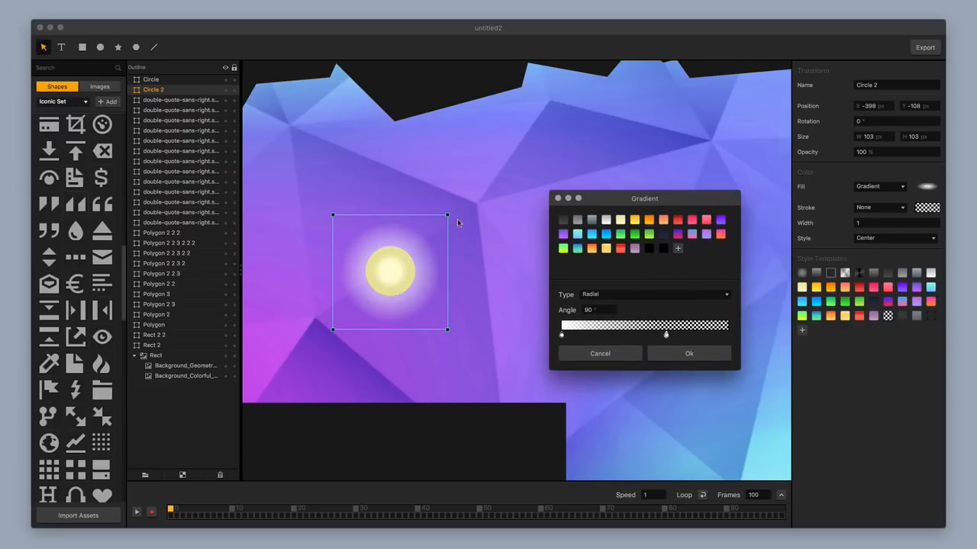
click(680, 355)
Shrink the glow circle to about 69 by 69 px centred on the orb, and shift its gradient's transparent stop slightly further outward
drag(447, 216, 410, 252)
drag(369, 303, 385, 284)
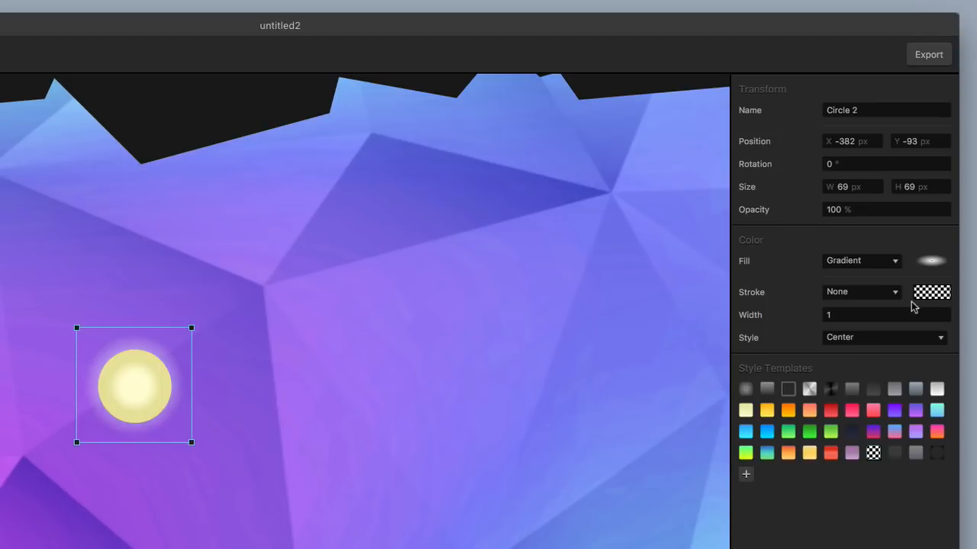
click(932, 260)
drag(351, 275, 632, 262)
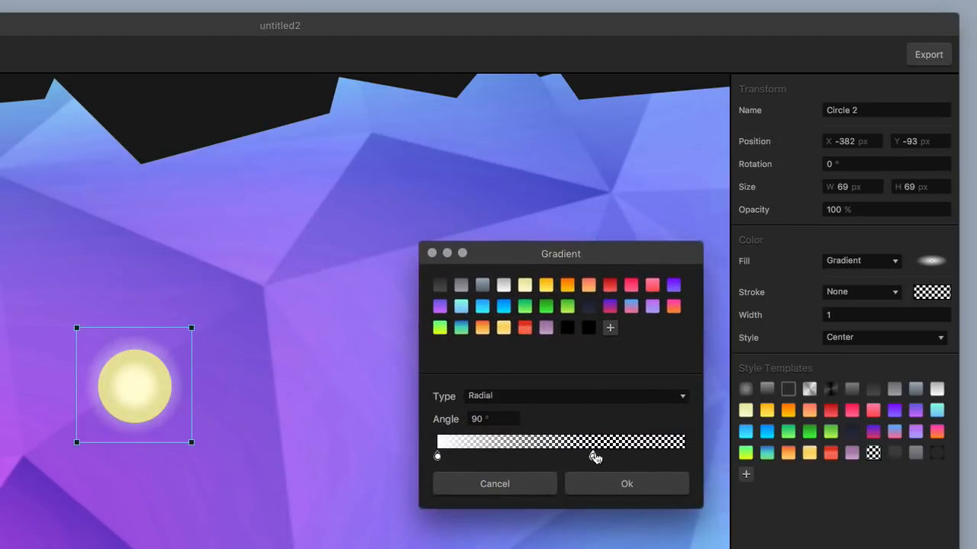
mouse_move(593, 455)
mouse_down()
mouse_move(640, 458)
mouse_move(593, 460)
mouse_up()
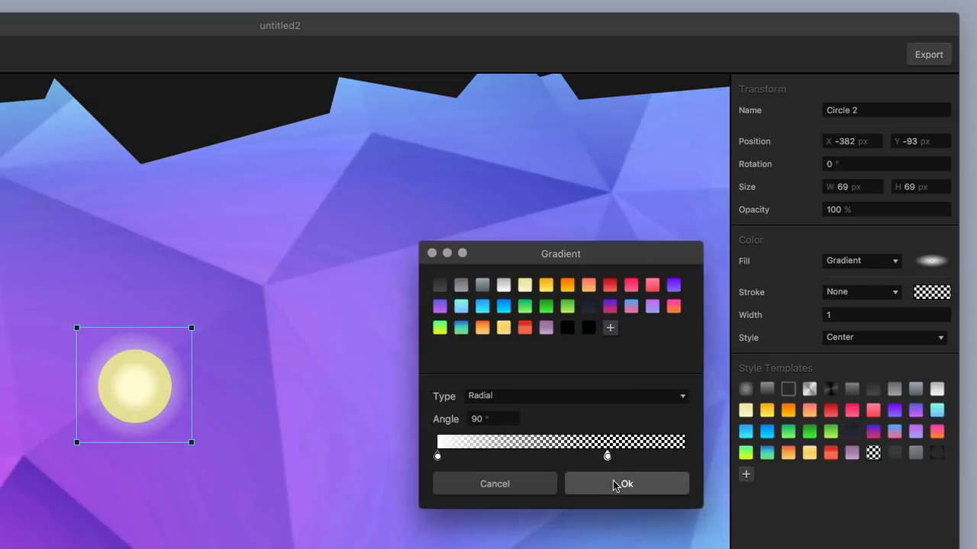
click(619, 483)
scroll(313, 277, down, 1)
click(260, 285)
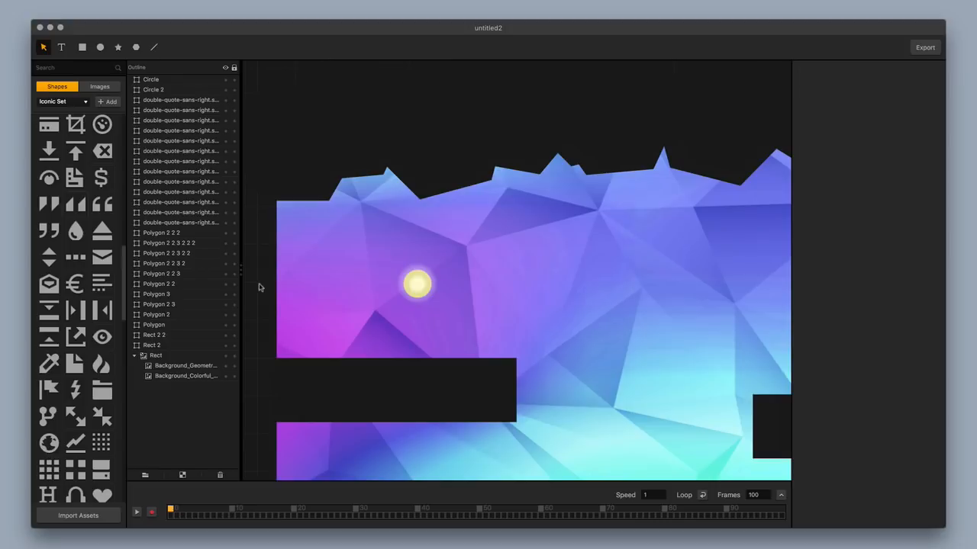
Examine the composition at different magnifications, including the geometry background image and the ceiling polygons that cover it
scroll(305, 306, down, 5)
scroll(305, 309, down, 1)
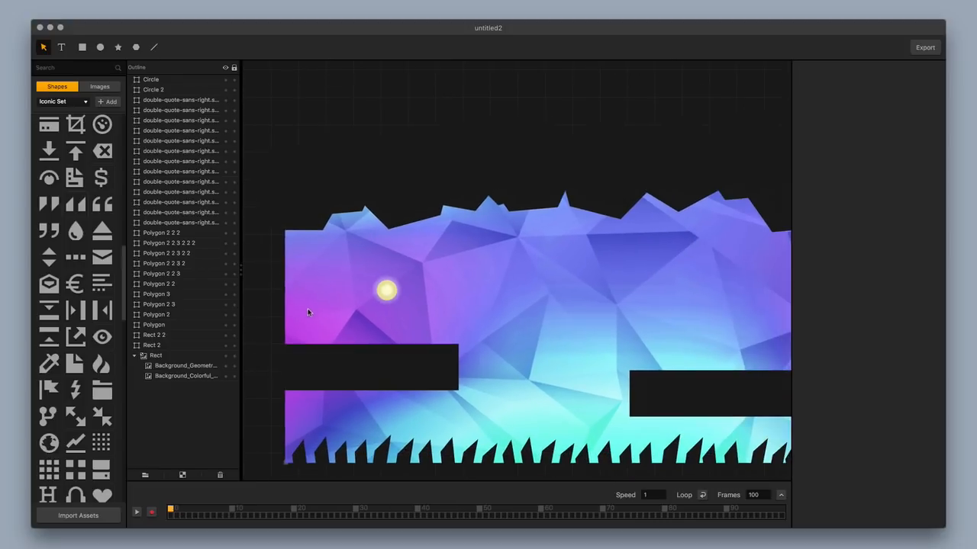
scroll(426, 313, down, 1)
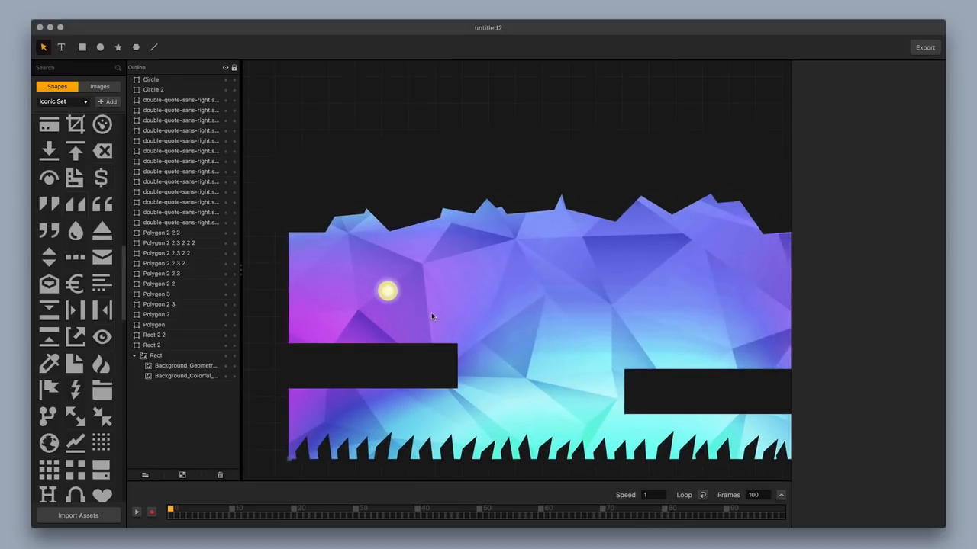
scroll(431, 312, down, 2)
scroll(430, 311, up, 5)
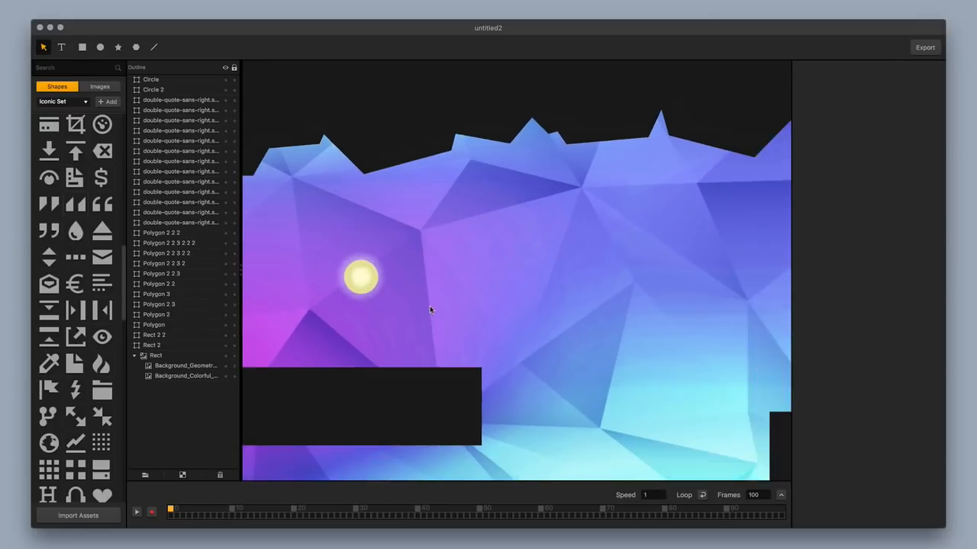
scroll(429, 305, down, 2)
drag(436, 320, 425, 277)
scroll(424, 276, down, 4)
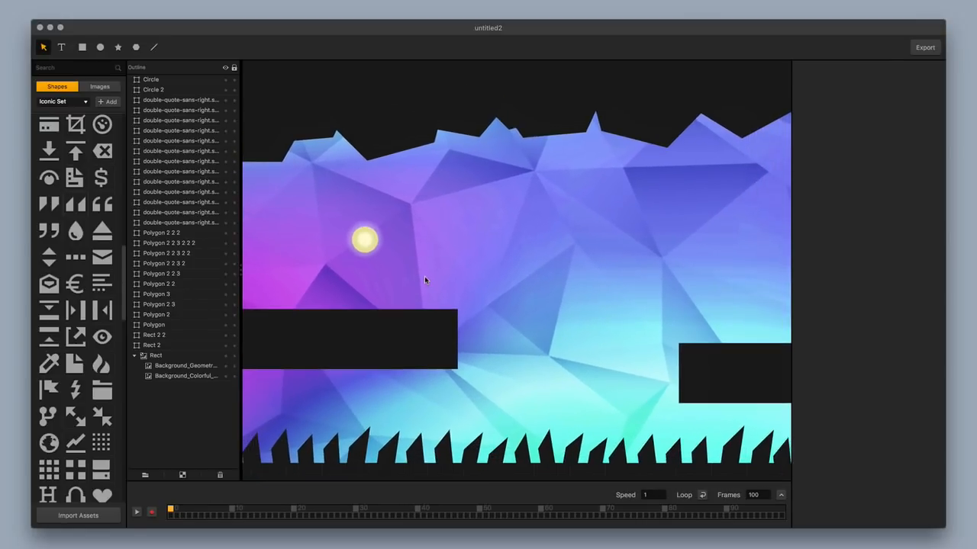
scroll(423, 279, down, 1)
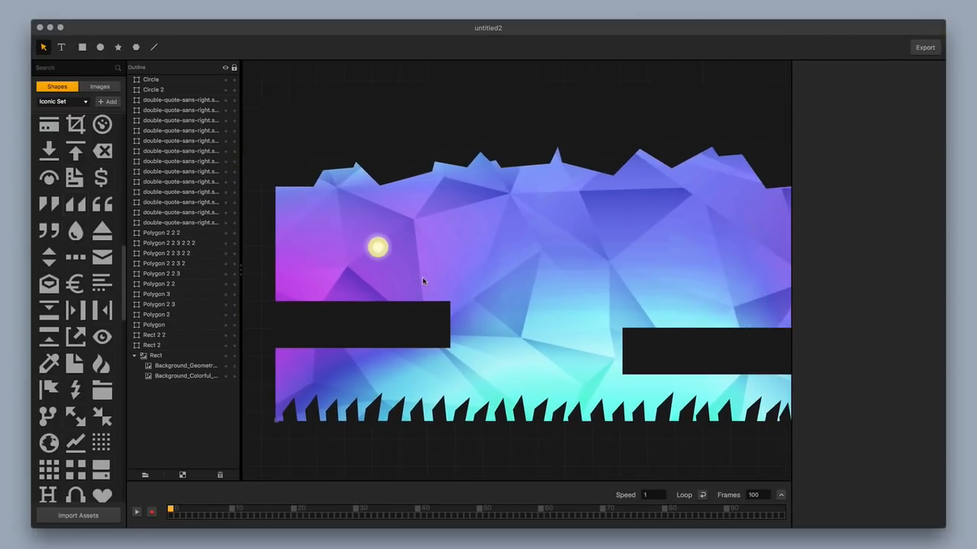
click(186, 365)
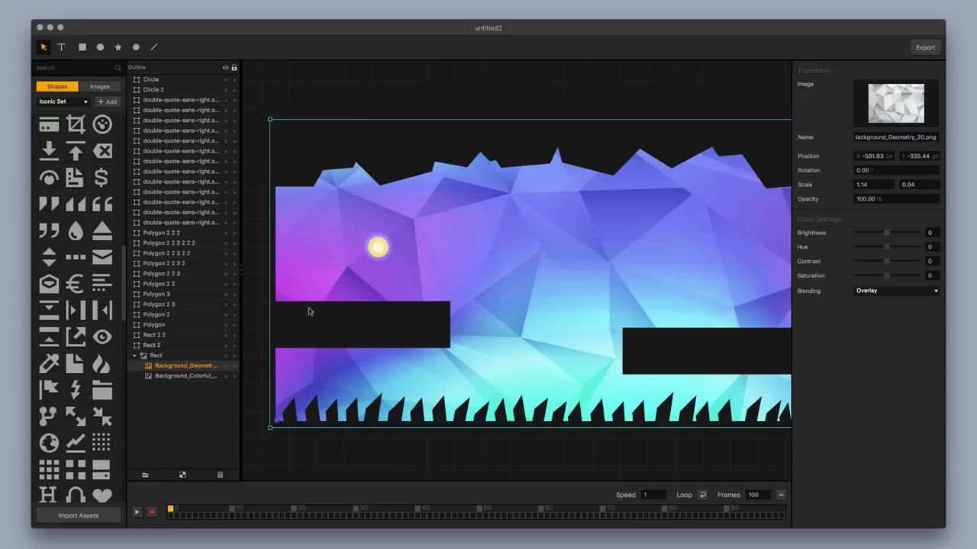
click(316, 106)
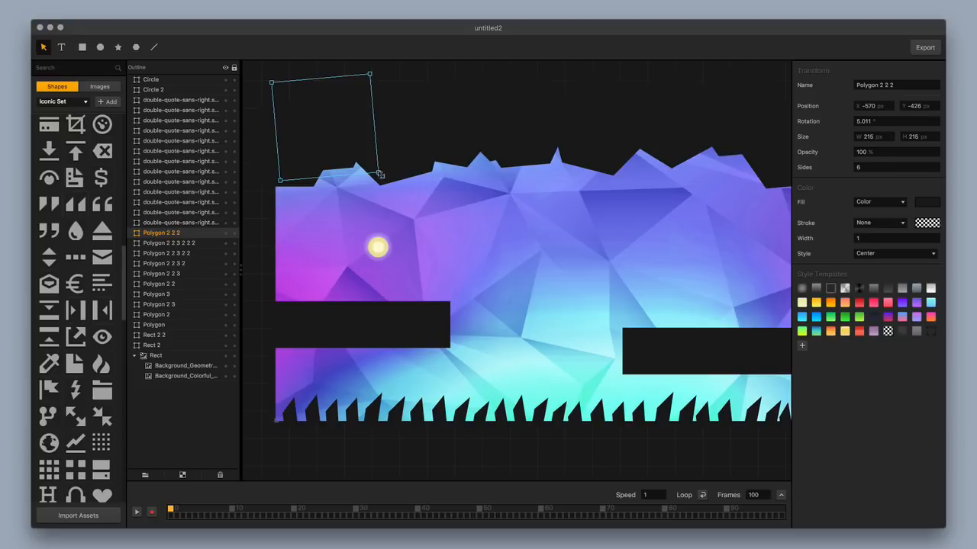
click(429, 237)
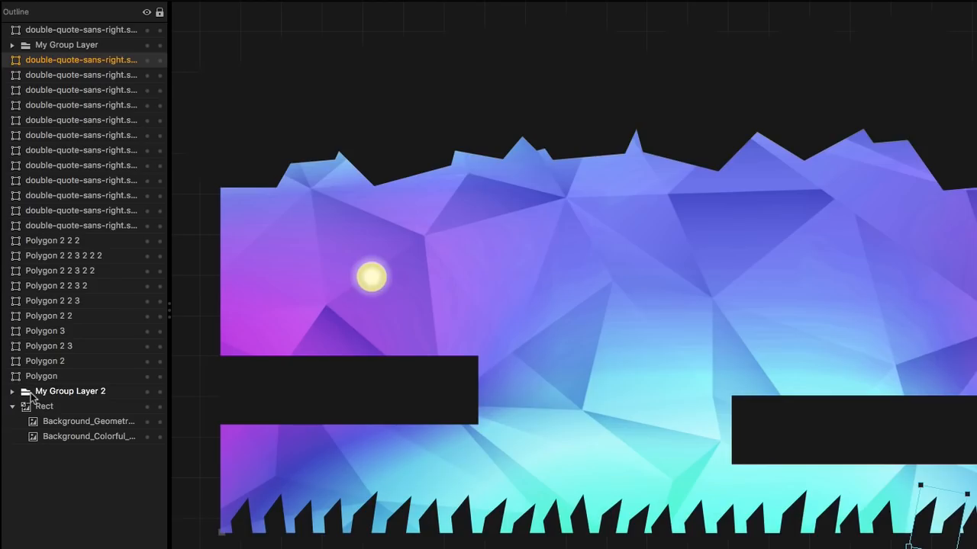
Reorder the layers so My Group Layer 2 sits directly below My Group Layer, followed by the geometry background image taken out of Rect
drag(149, 325, 154, 93)
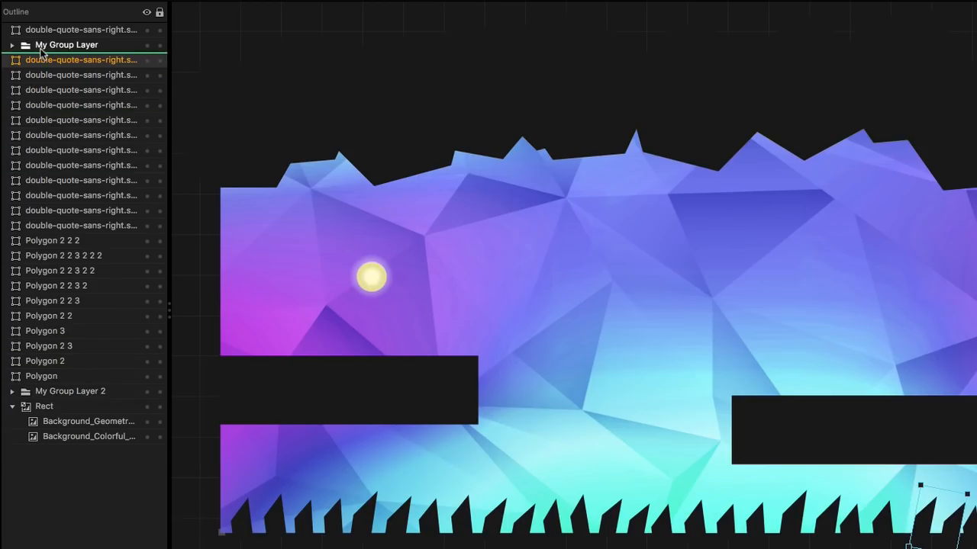
drag(41, 50, 42, 55)
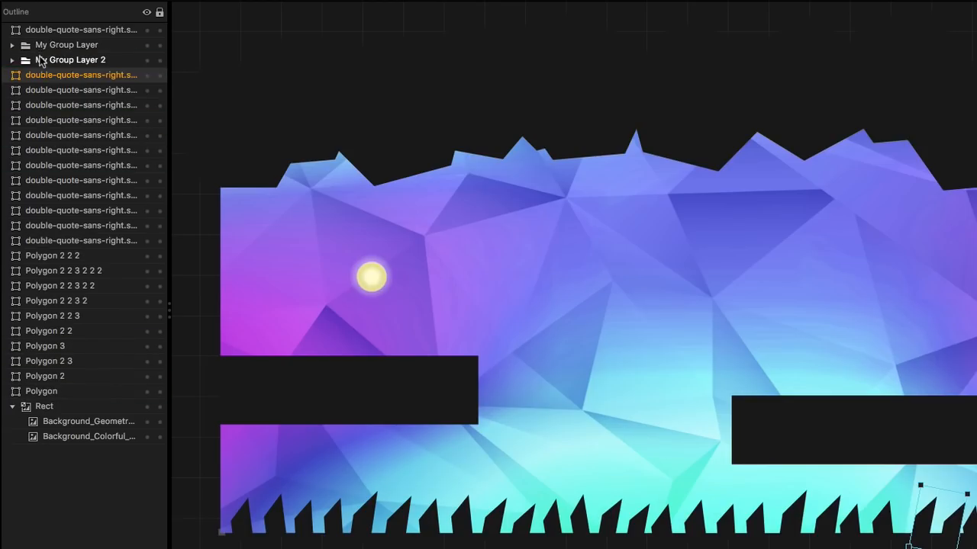
click(36, 426)
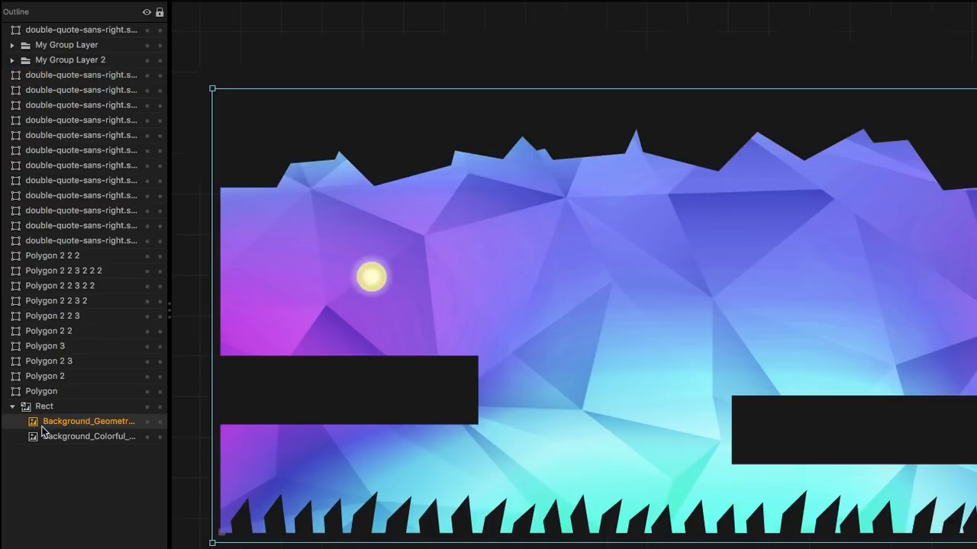
drag(42, 431, 54, 70)
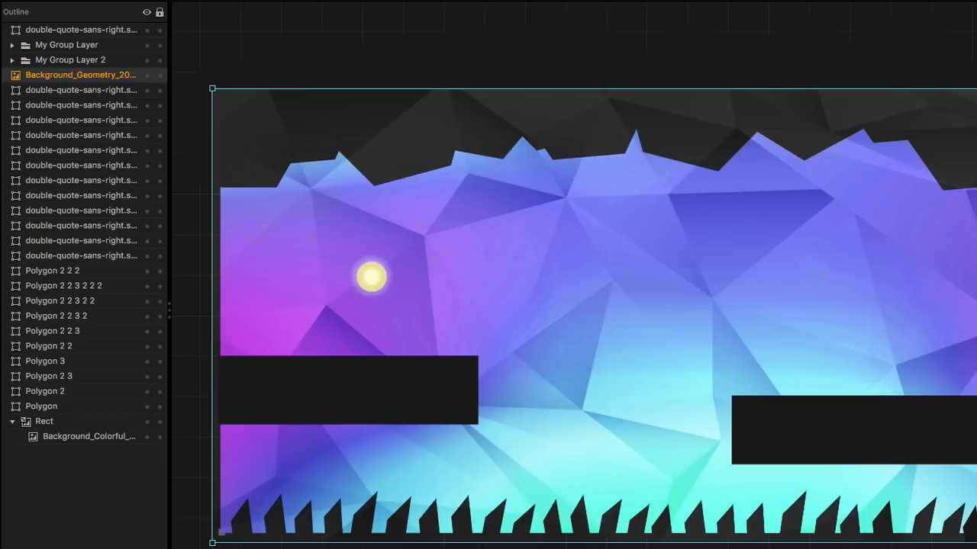
scroll(736, 233, down, 3)
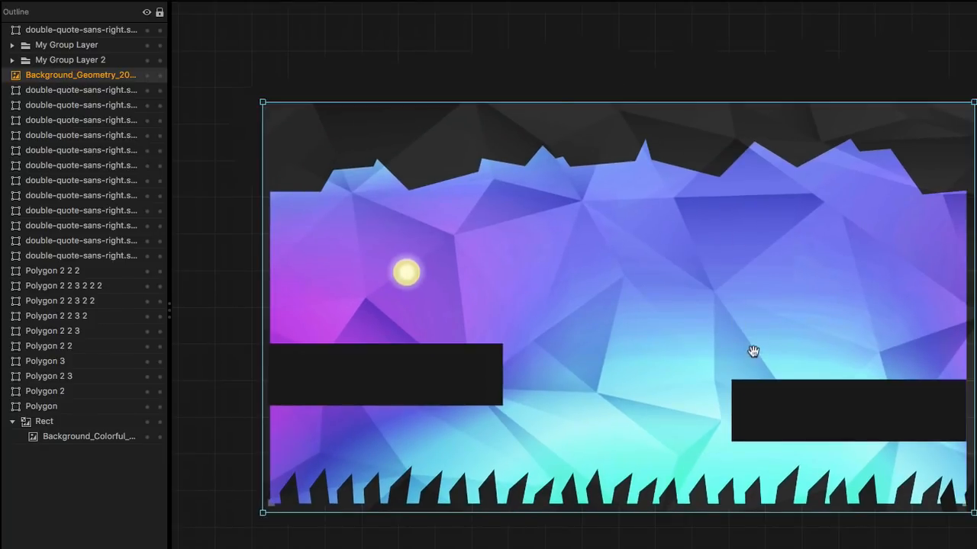
drag(753, 351, 685, 345)
scroll(697, 337, up, 1)
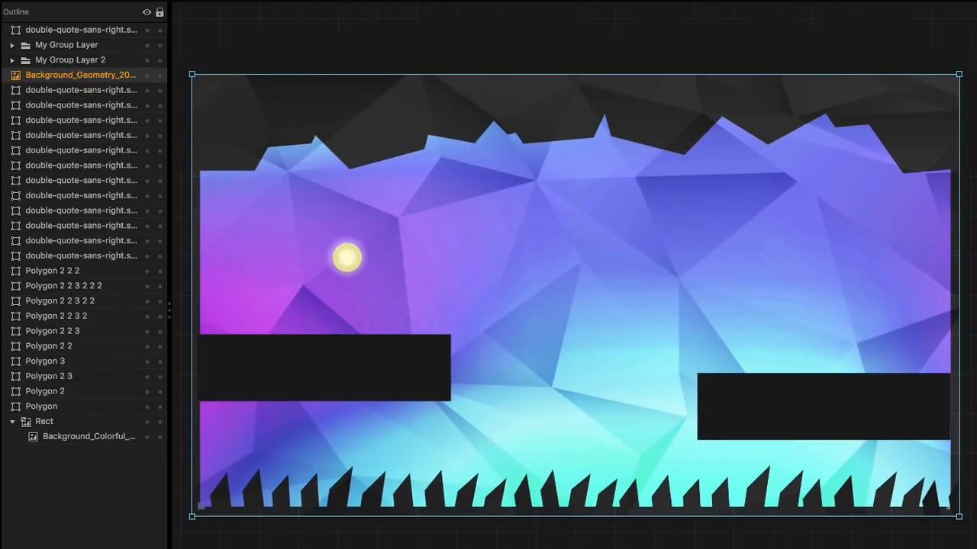
click(675, 540)
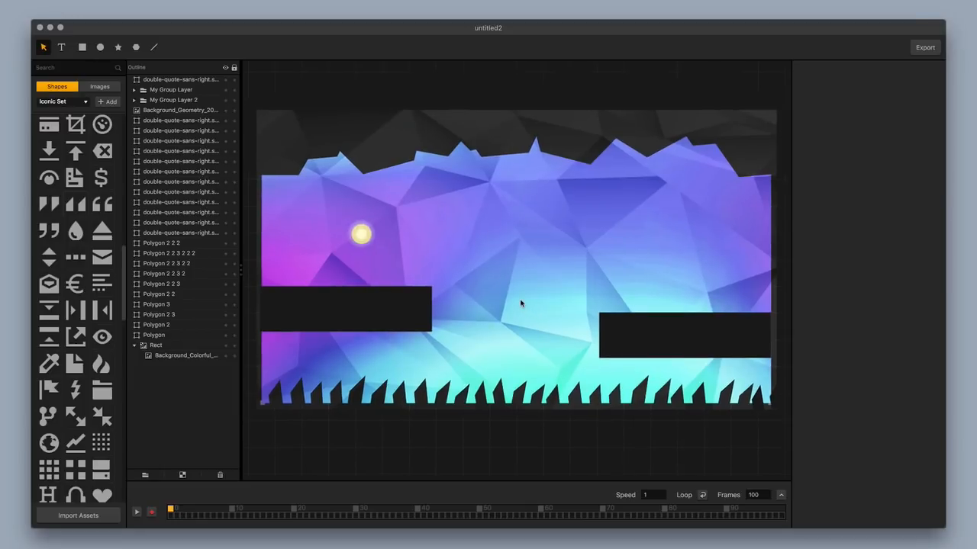
Lighten the left platform's fill to a slightly brighter dark grey at 100% opacity
click(315, 298)
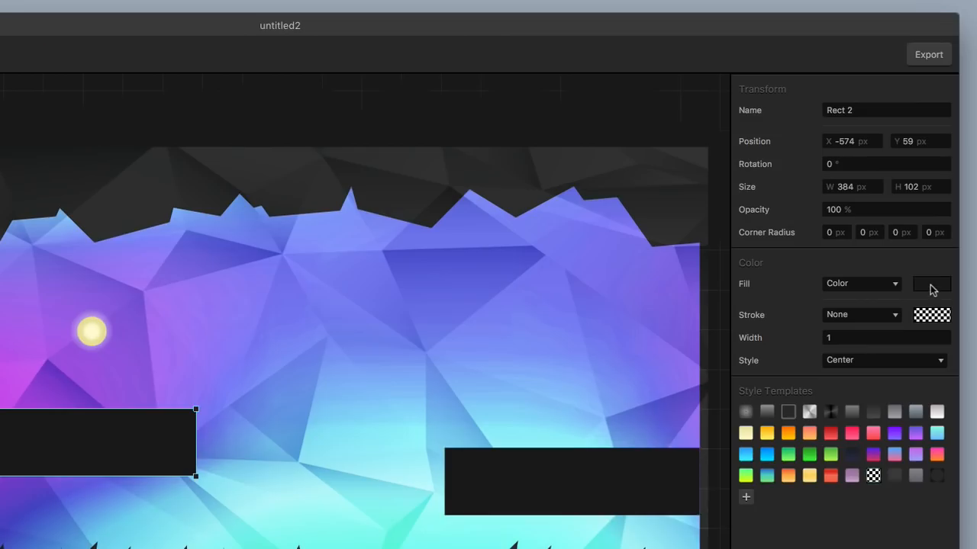
click(930, 203)
click(763, 84)
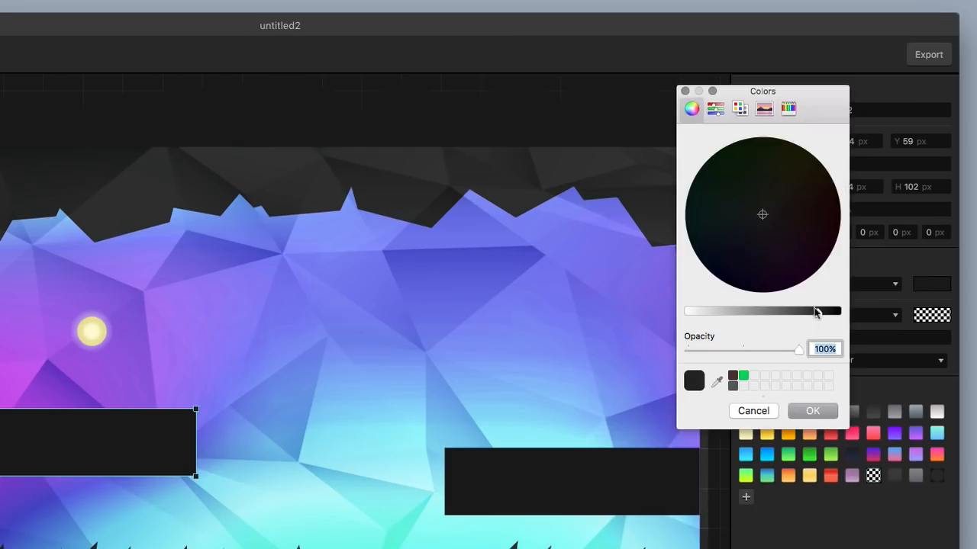
drag(818, 312, 809, 309)
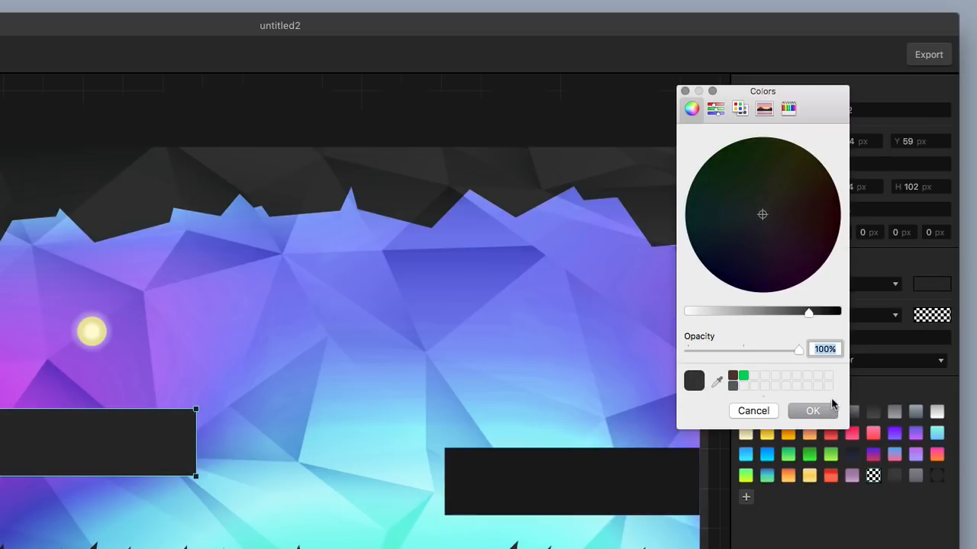
click(814, 410)
Lighten the right platform's fill to a slightly brighter dark grey and clear the selection
click(604, 484)
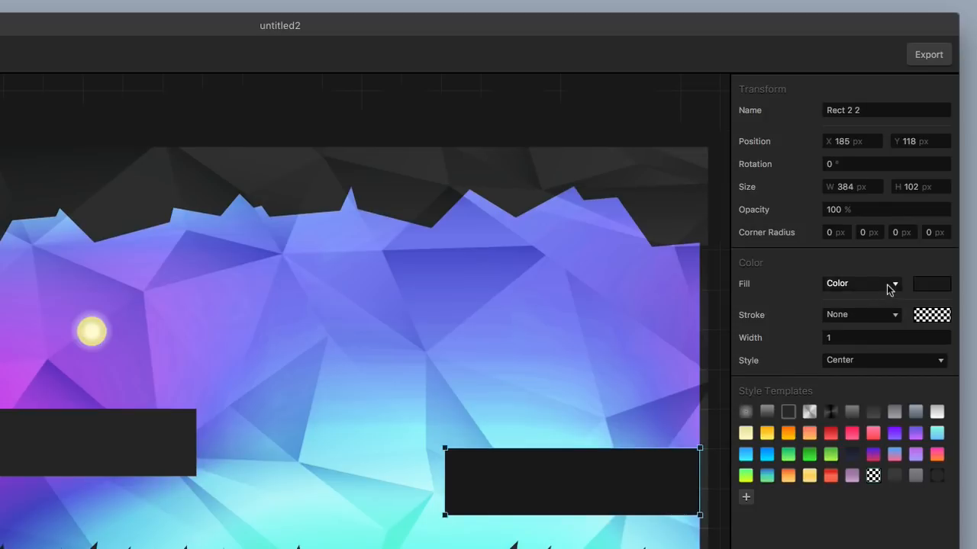
click(933, 286)
drag(817, 312, 811, 312)
click(830, 411)
key(Escape)
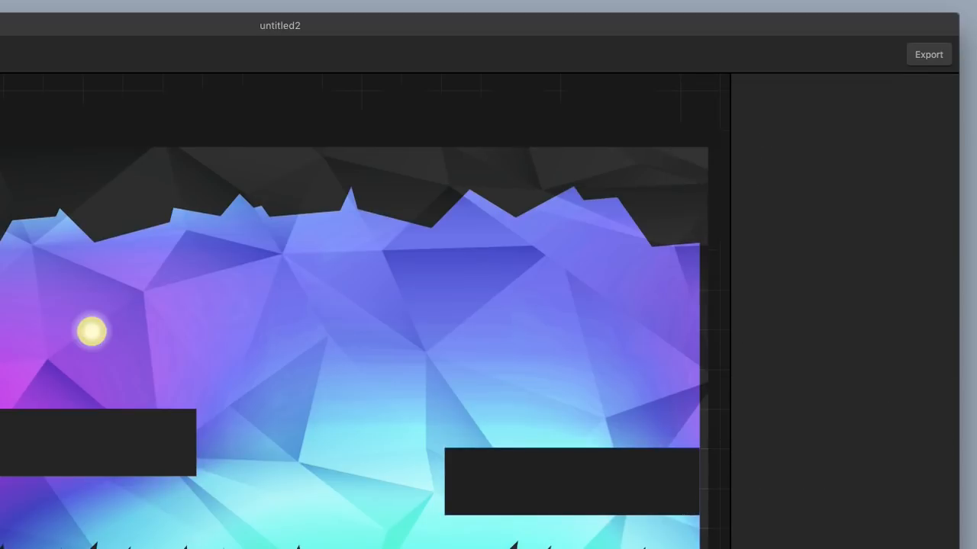
Brighten the right platform's dark grey fill a touch more to match the left platform
click(600, 505)
click(937, 284)
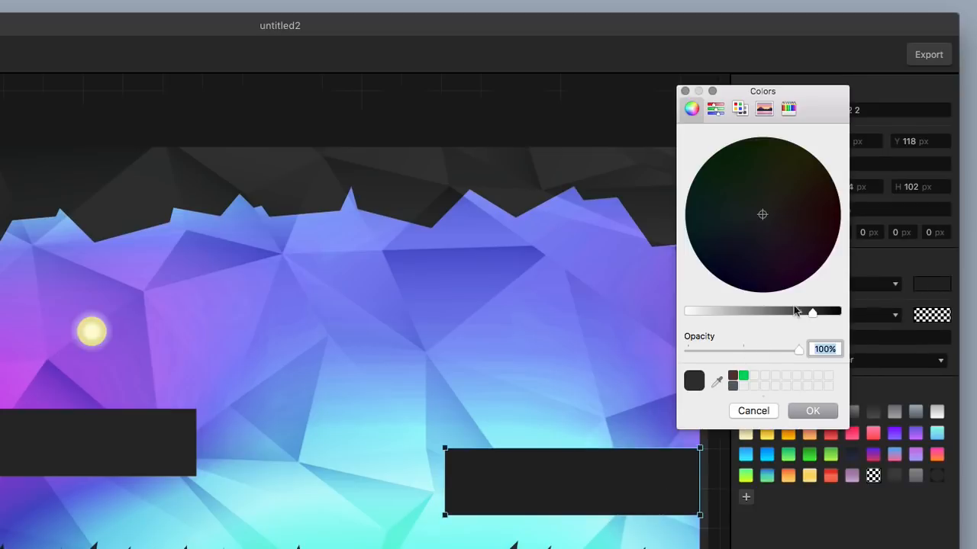
drag(812, 312, 809, 311)
click(818, 411)
key(Escape)
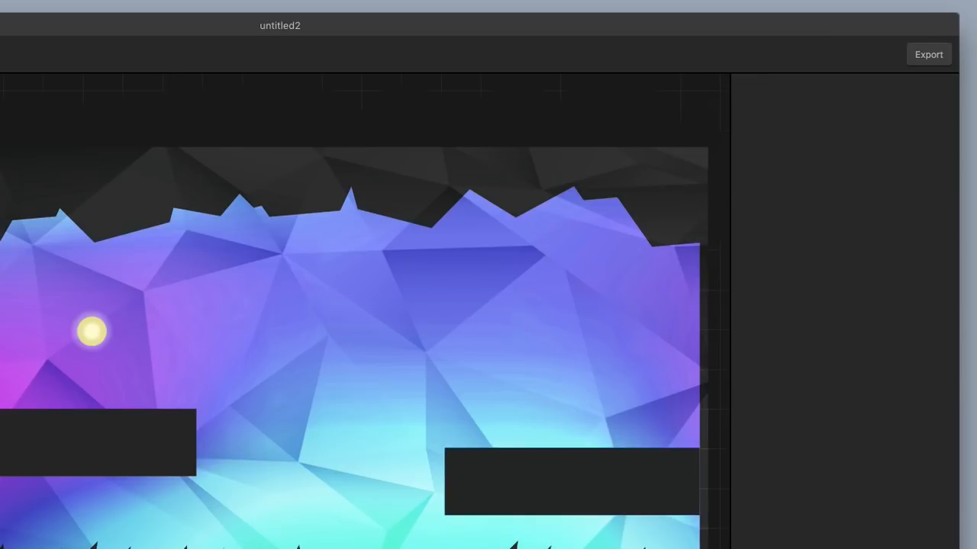
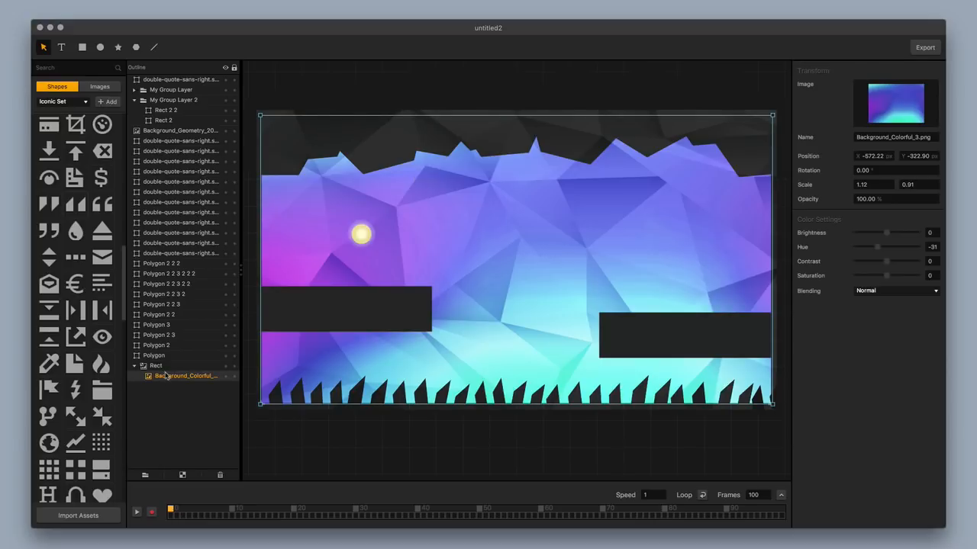
Select the layers from the geometry overlay down to the lowest ceiling polygon and delete the foreground elements above Rect
click(564, 456)
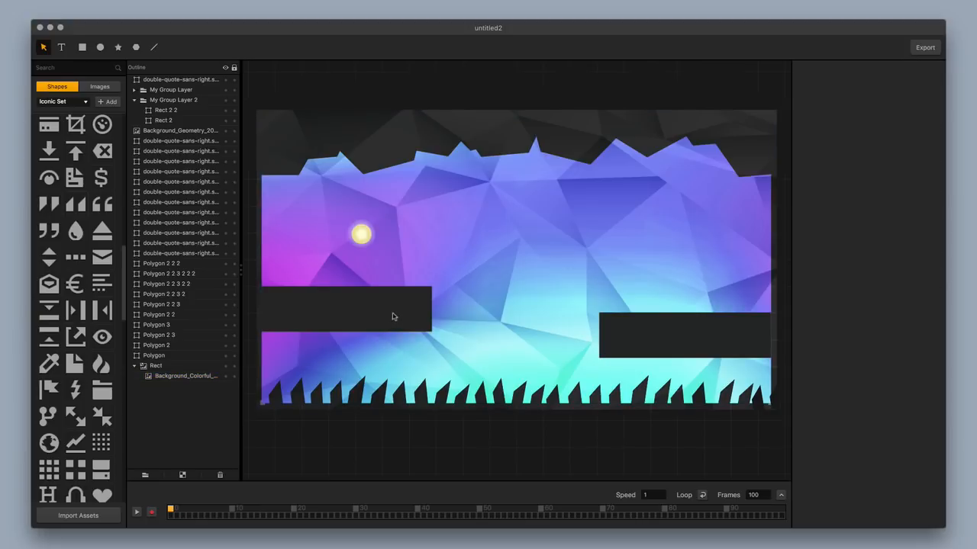
click(196, 132)
click(304, 66)
click(182, 132)
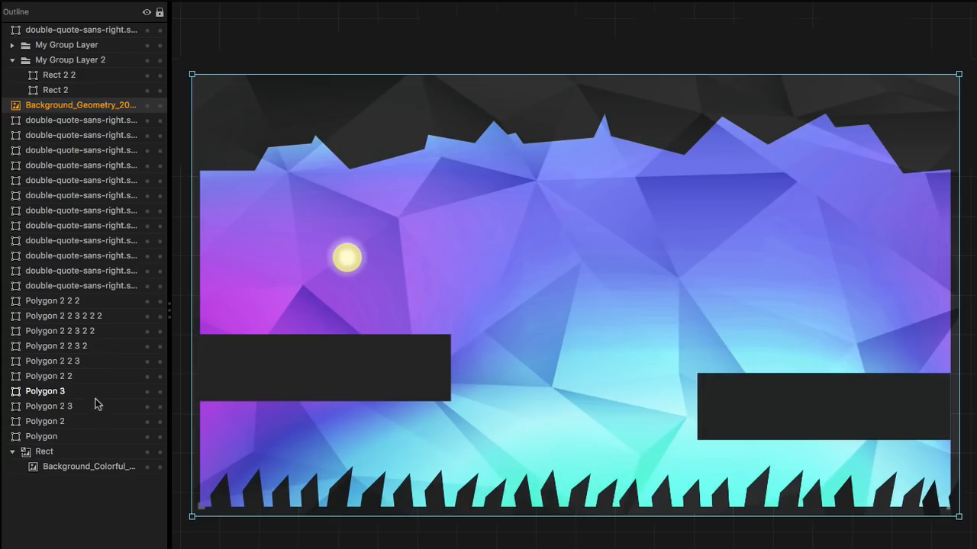
shift+click(75, 436)
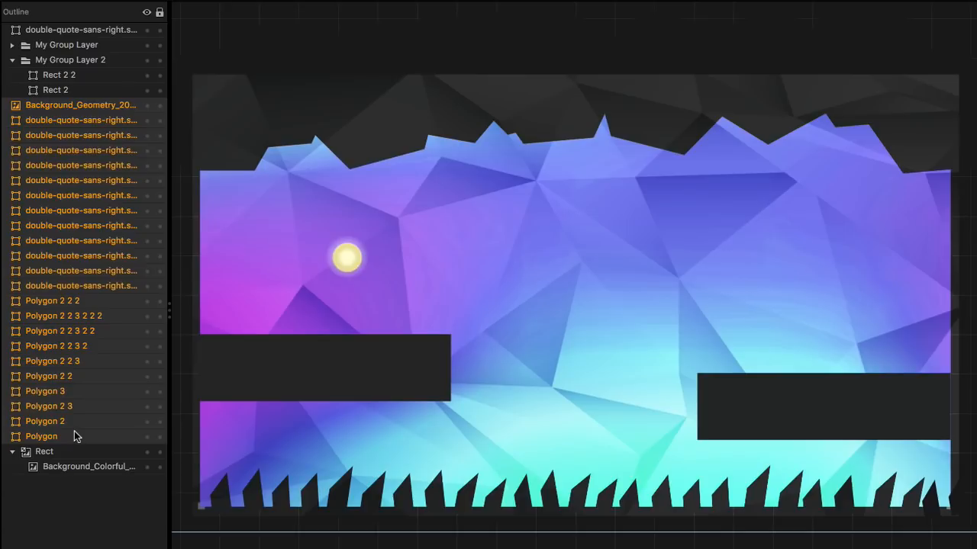
key(Delete)
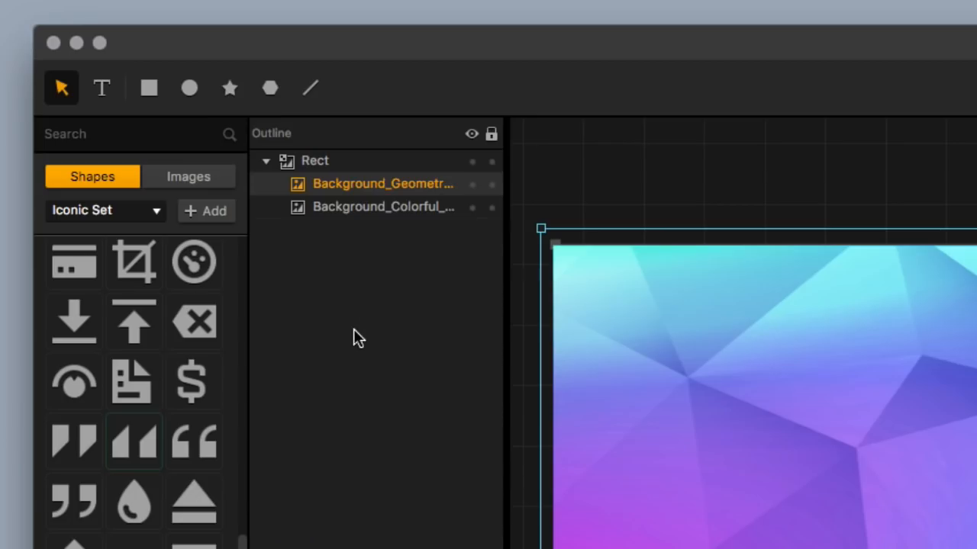
Draw a rectangle about 364 × 136 px, centred horizontally near the scene's lower edge
click(148, 90)
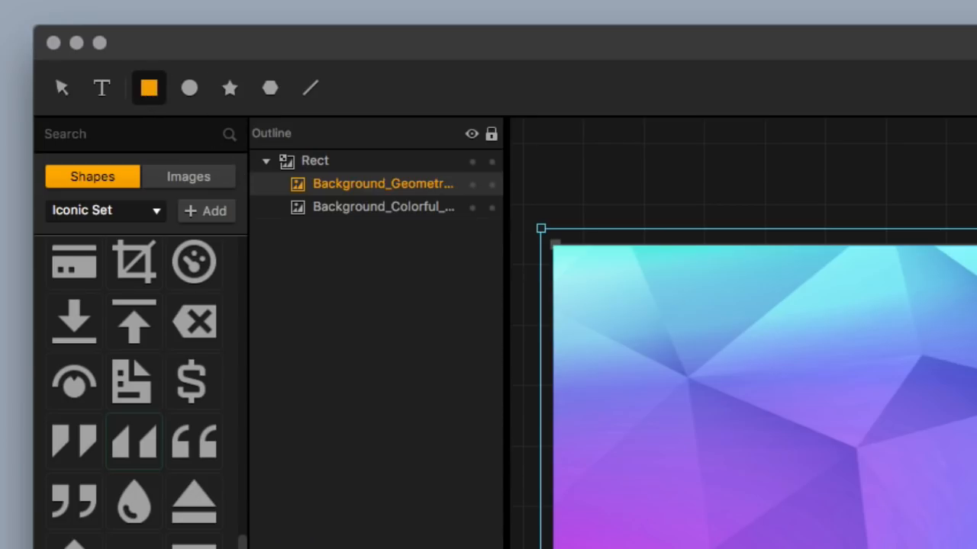
drag(415, 292, 578, 355)
drag(507, 317, 527, 328)
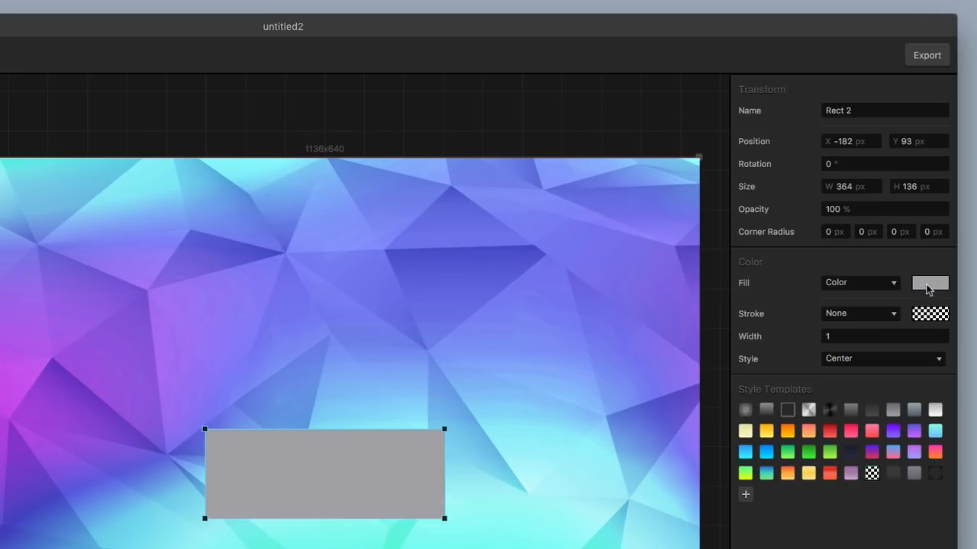
Fill the new rectangle with a very dark neutral grey at 100% opacity
click(927, 203)
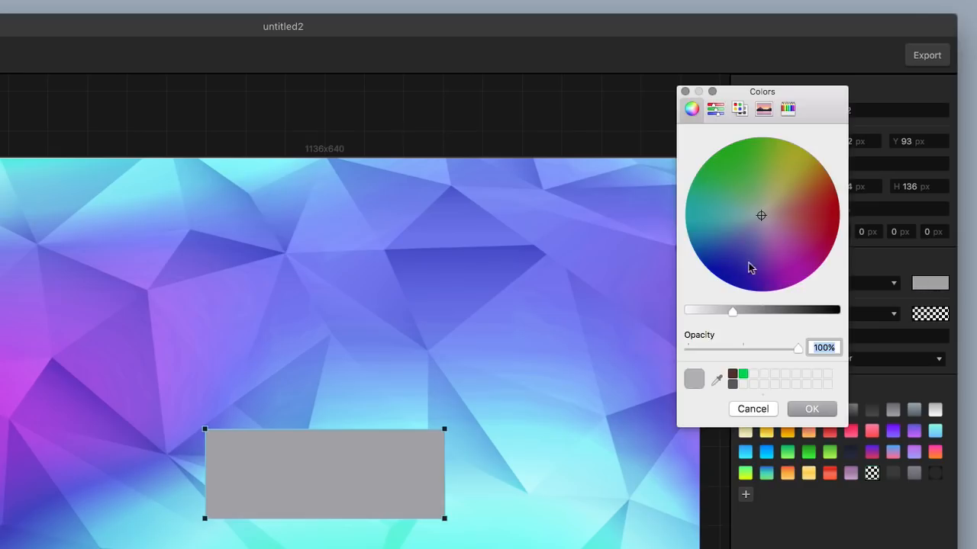
drag(804, 222, 862, 223)
drag(836, 313, 806, 312)
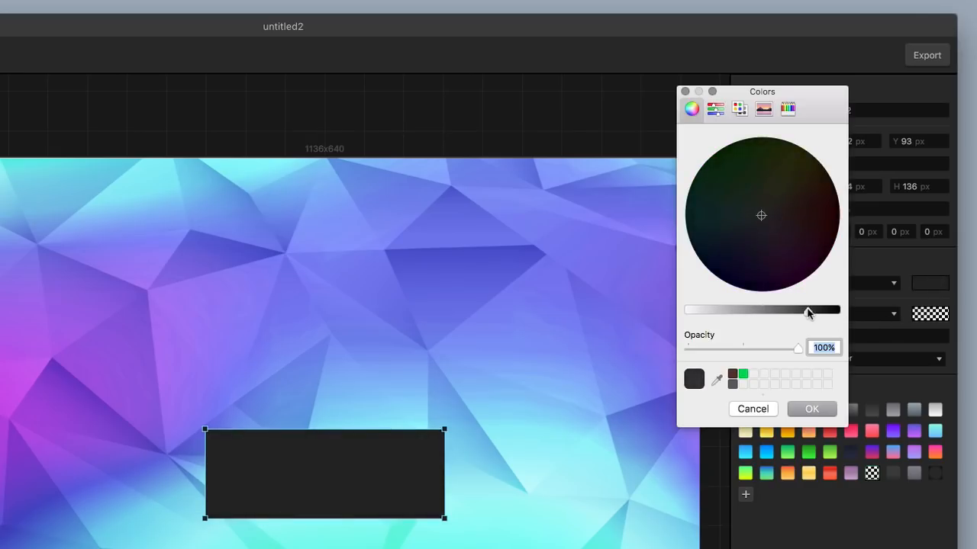
click(811, 409)
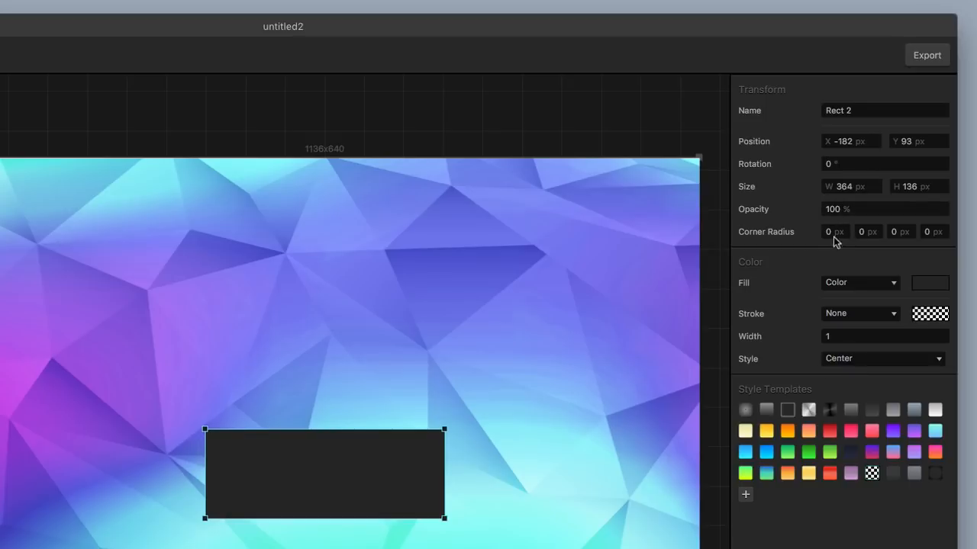
Round all four corners of the dark rectangle with a 15 px radius
click(830, 232)
text(15)
key(Tab)
text(15)
key(Tab)
text(15)
key(Tab)
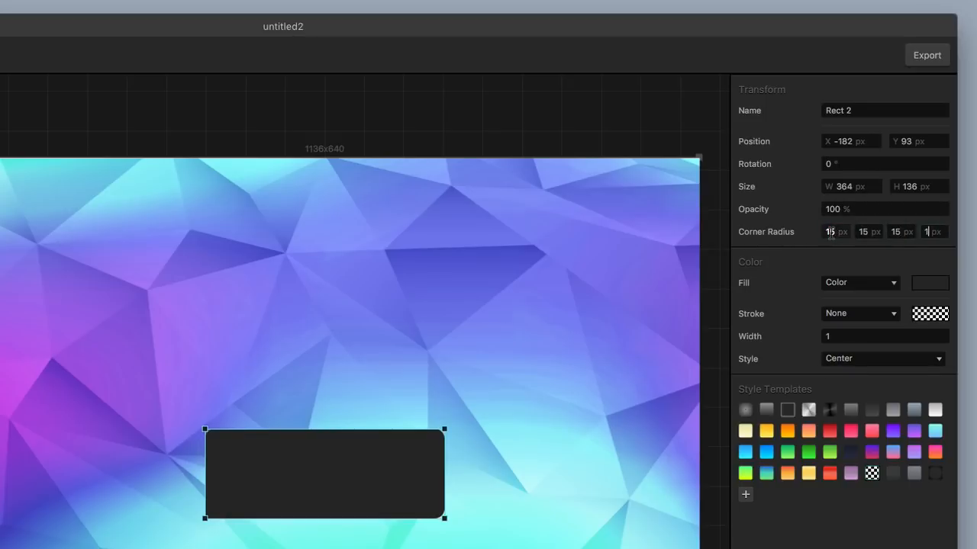
text(15)
key(Return)
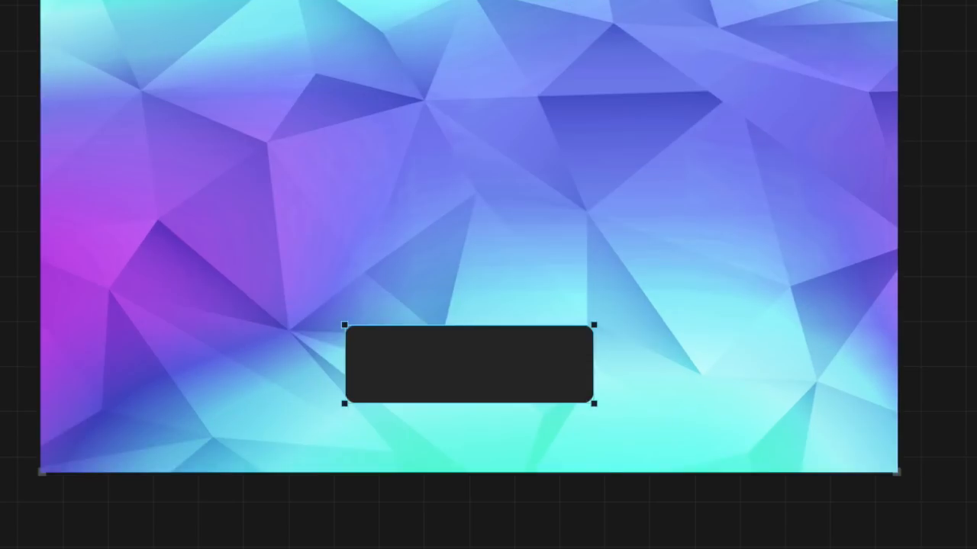
Scale the rounded rectangle down slightly in width and height, keeping it centred horizontally near the scene's lower edge
scroll(438, 346, up, 5)
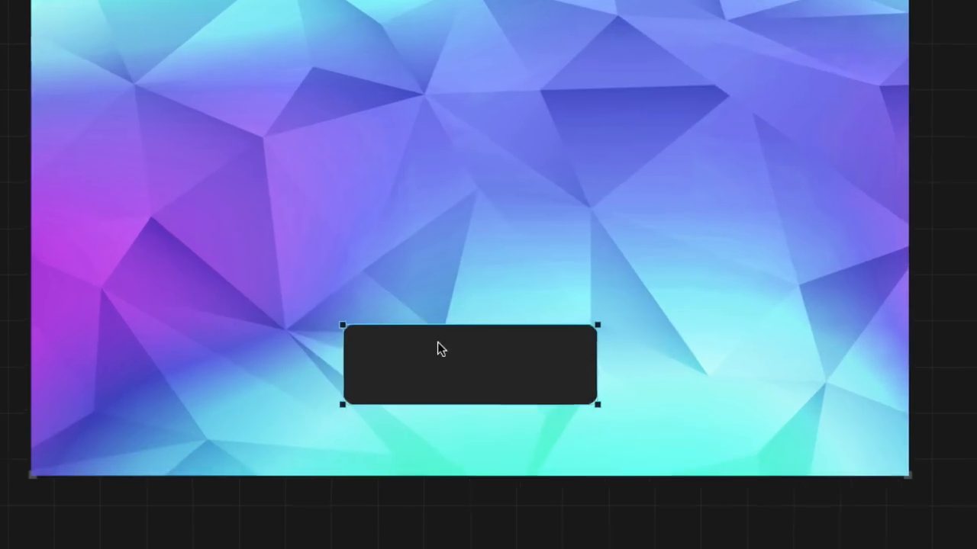
scroll(409, 481, down, 5)
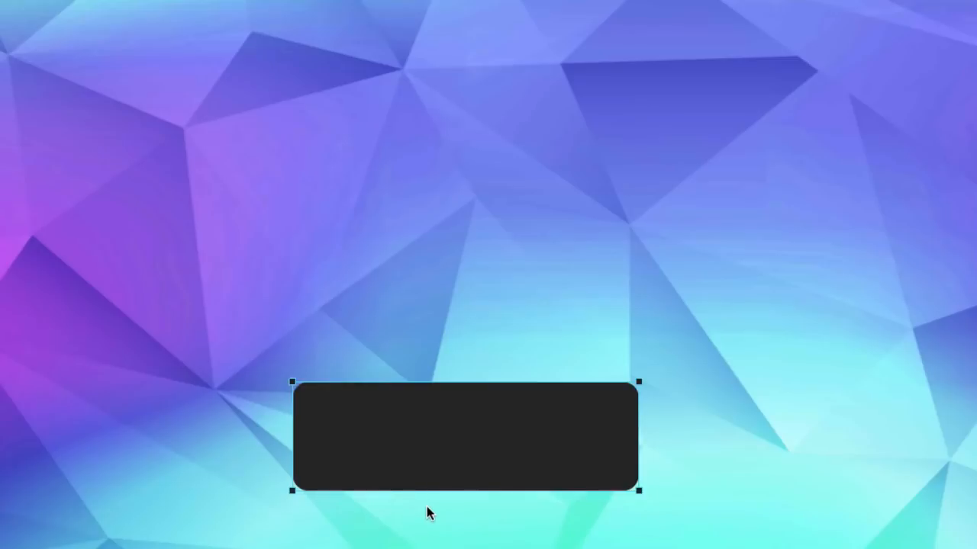
drag(440, 546, 454, 502)
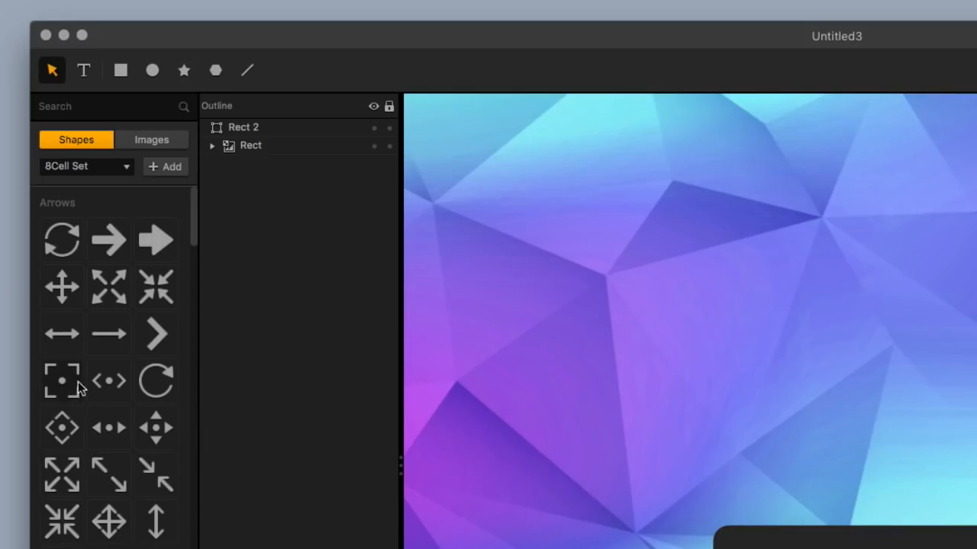
Add a text box about 331 × 99 px above the dark rectangle and make it read PLAY
click(85, 71)
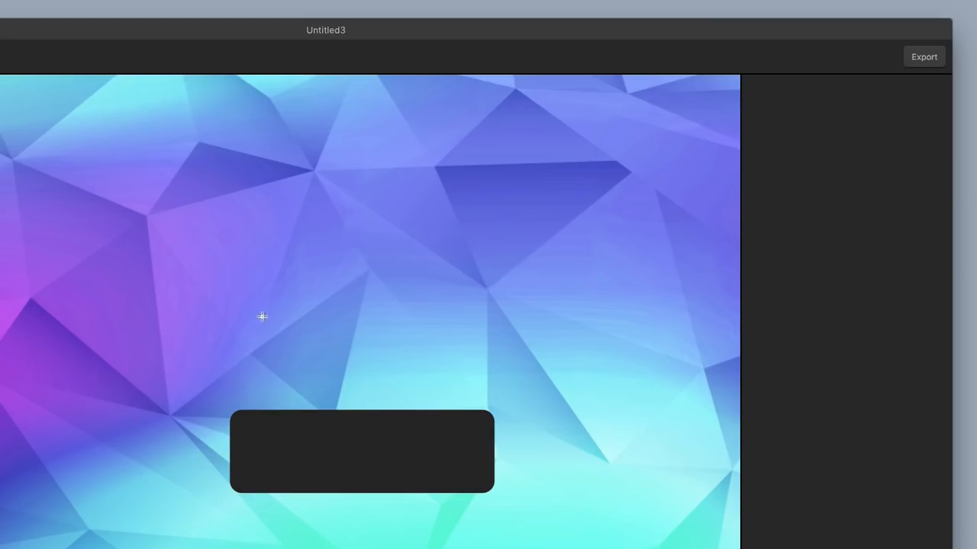
drag(246, 308, 510, 387)
click(891, 129)
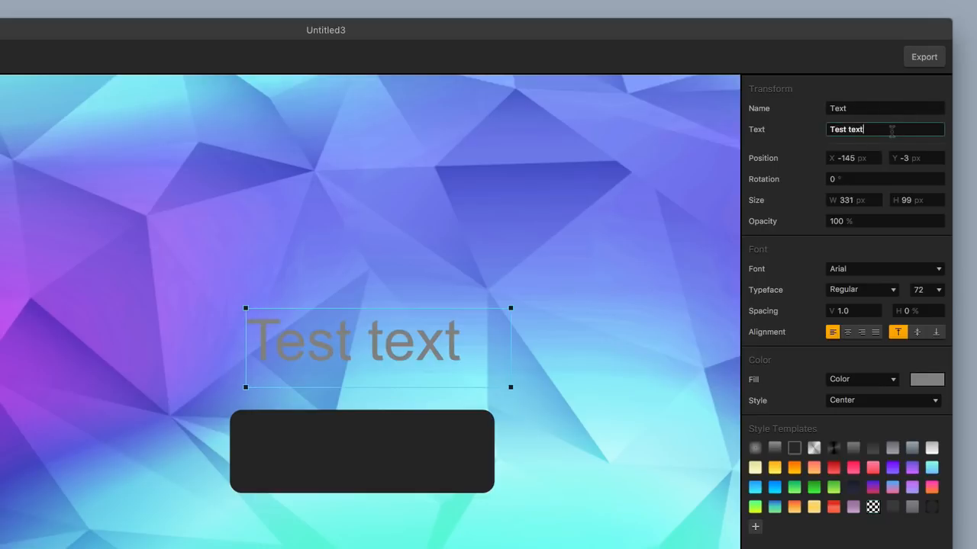
key(ctrl+a)
text(PLAY GAME)
key(ctrl+a)
text(PLAY)
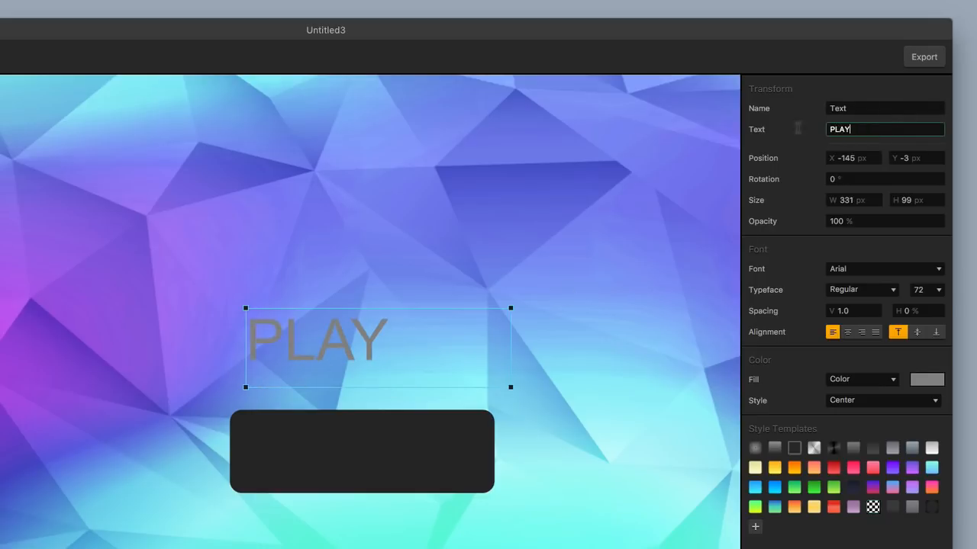
key(Return)
Align the PLAY text to the horizontal centre, shrink its box to about 315 × 82 px and place it over the dark rectangle
click(848, 332)
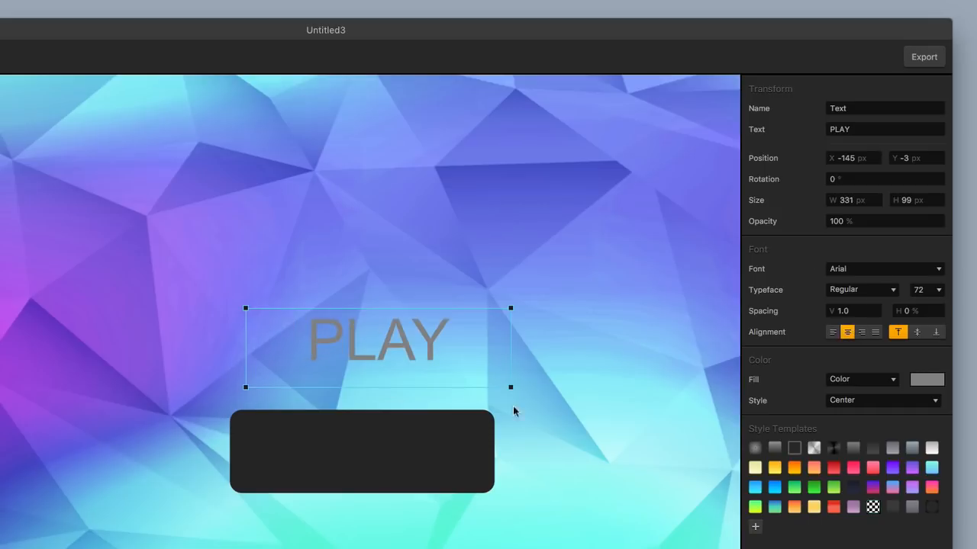
drag(511, 386, 496, 373)
drag(378, 338, 367, 444)
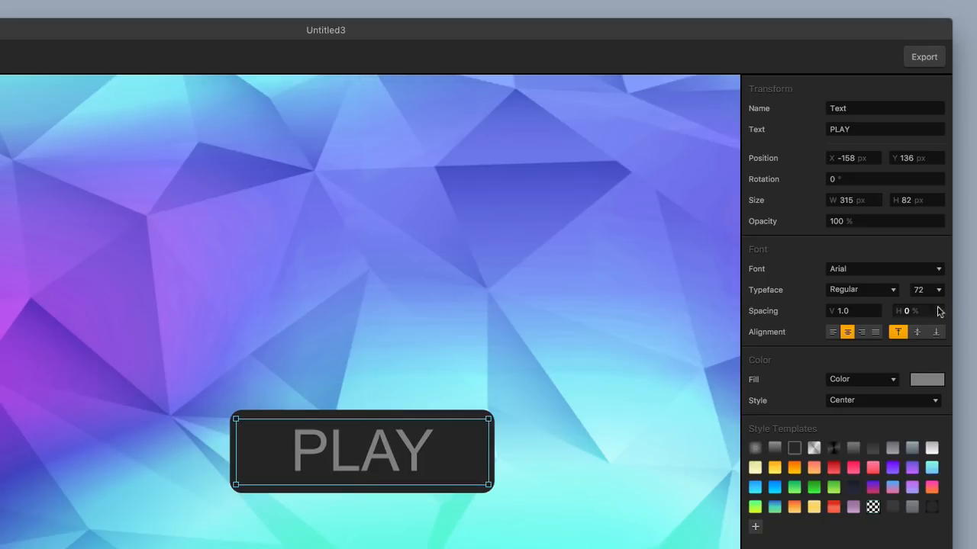
Fill the PLAY text with white
click(928, 380)
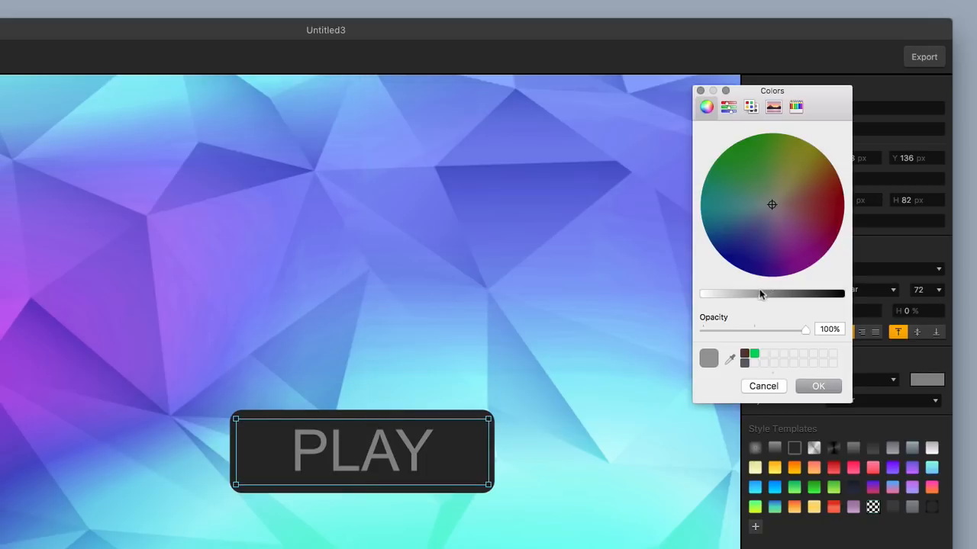
drag(761, 295, 639, 303)
click(817, 387)
Try font sizes of 60 and 40 for the PLAY text
click(918, 290)
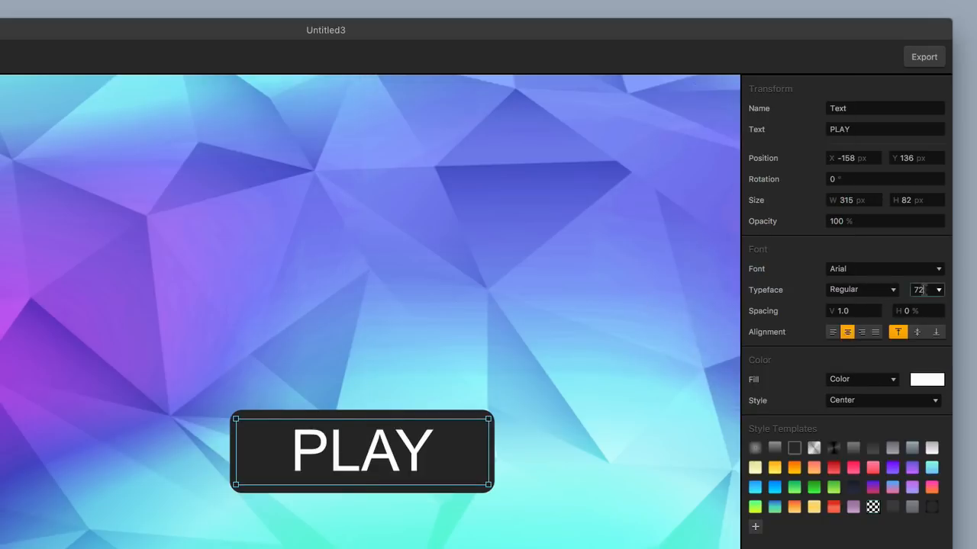
text(60)
key(Return)
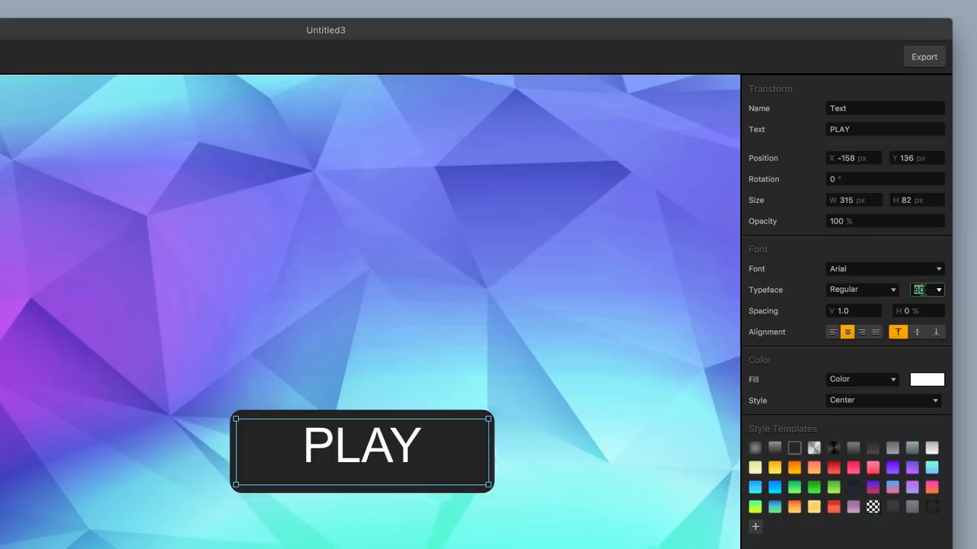
text(40)
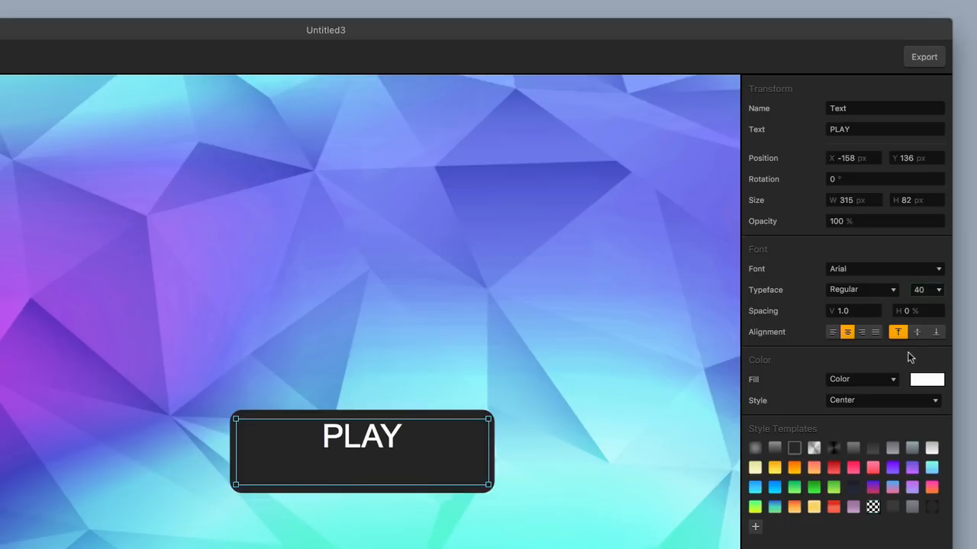
Align the PLAY text to the vertical centre of its box and set its font size to 50
click(918, 333)
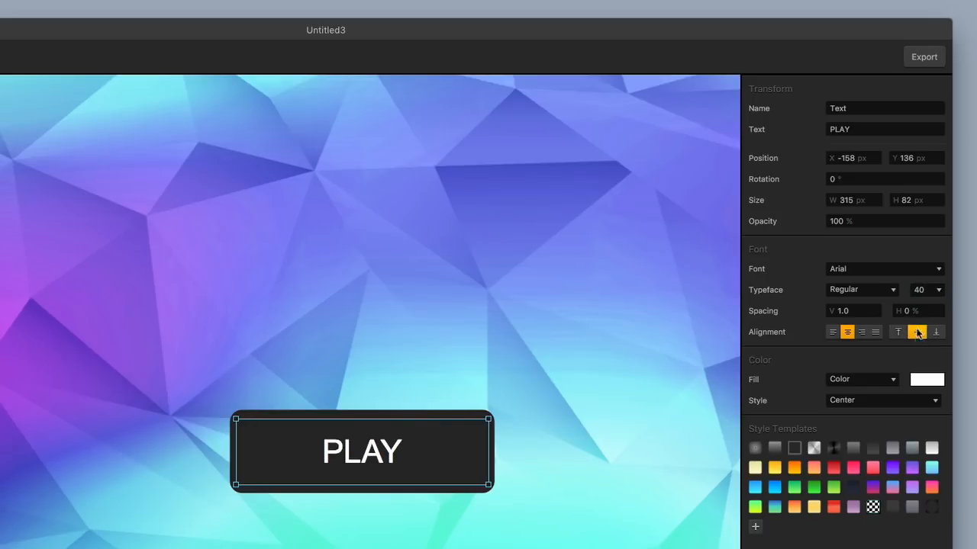
click(926, 292)
text(50)
key(Return)
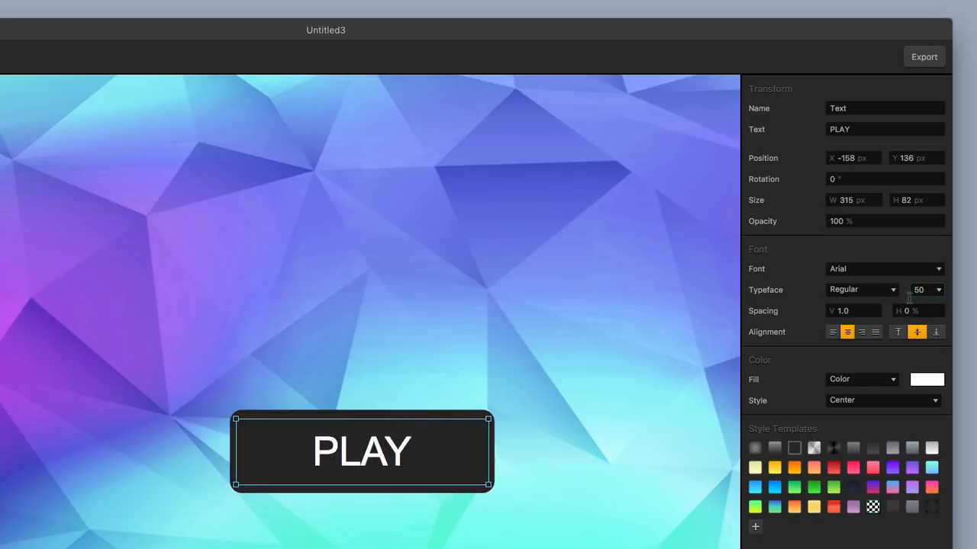
Set the font of the PLAY text to Bebas
click(938, 267)
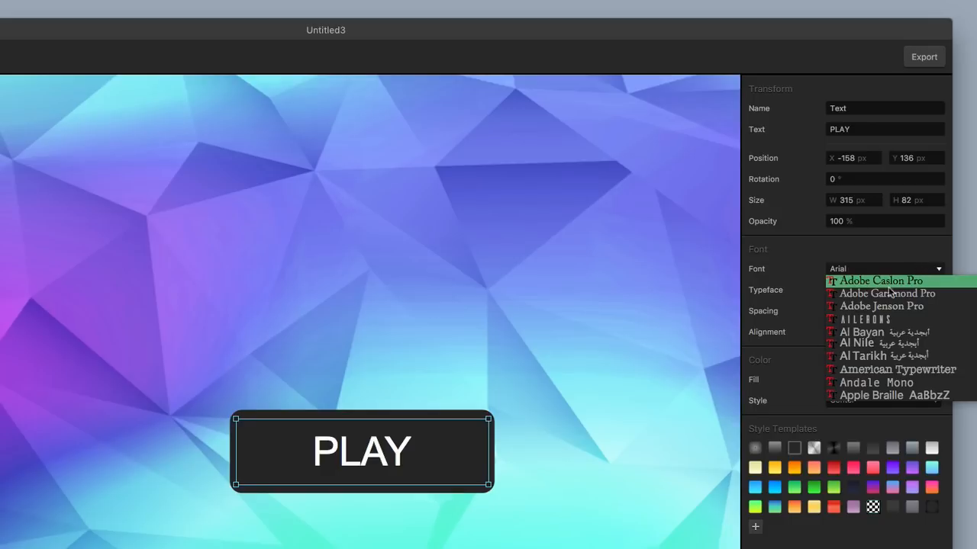
scroll(894, 344, down, 1)
scroll(894, 346, down, 13)
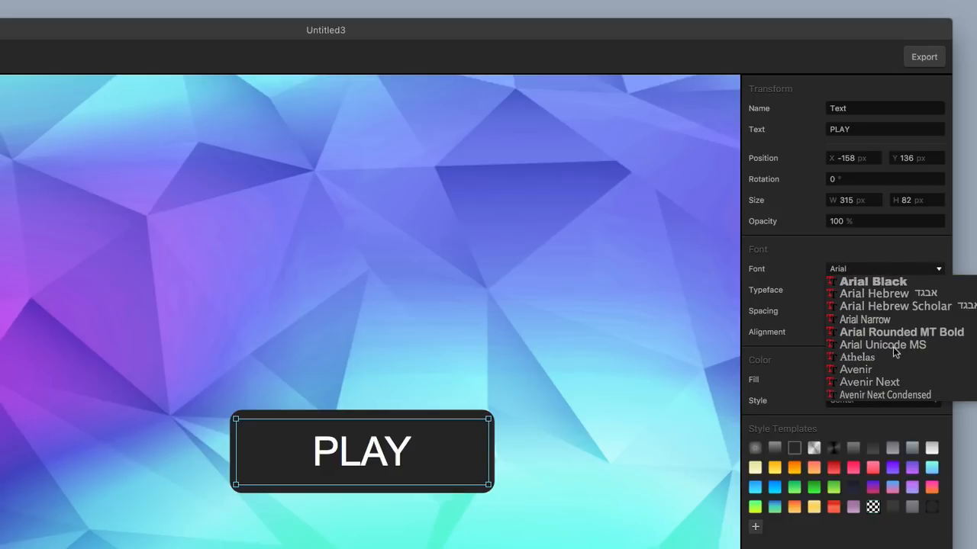
scroll(896, 348, down, 14)
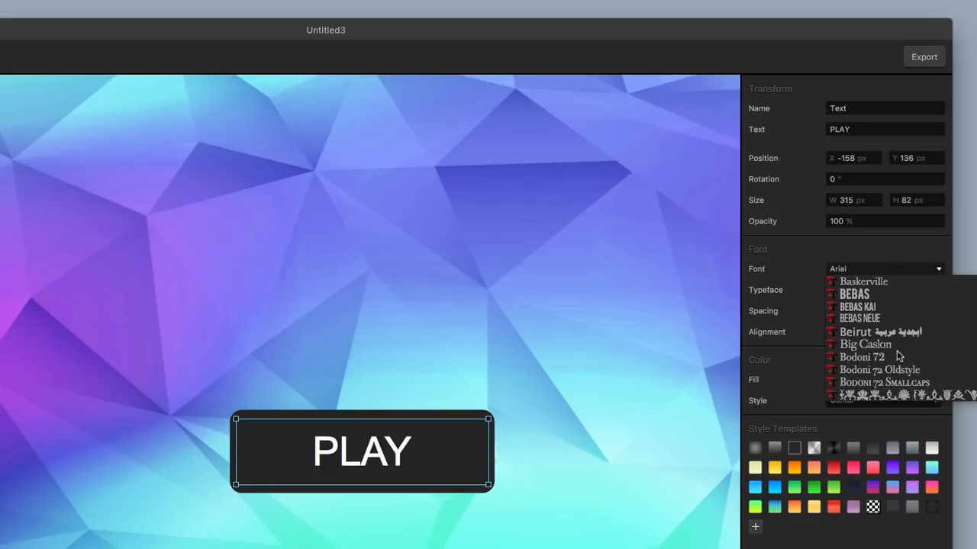
click(855, 295)
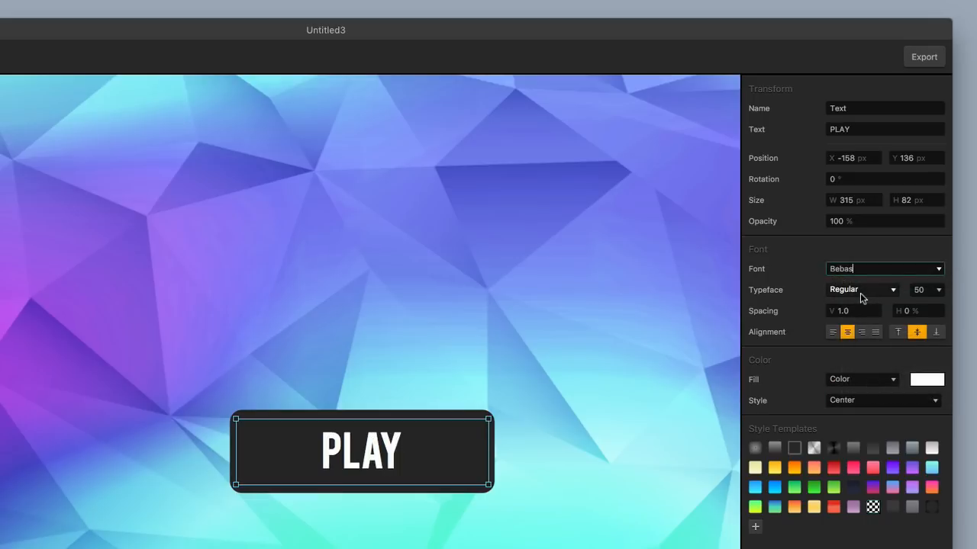
Examine the PLAY button against the whole scene background with nothing selected
click(426, 528)
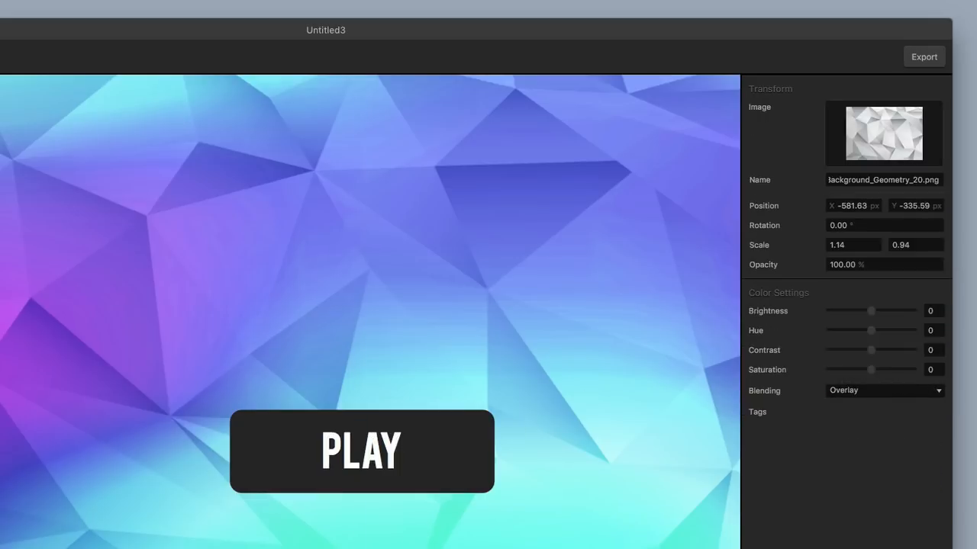
scroll(365, 441, up, 3)
scroll(365, 437, down, 5)
scroll(364, 437, down, 1)
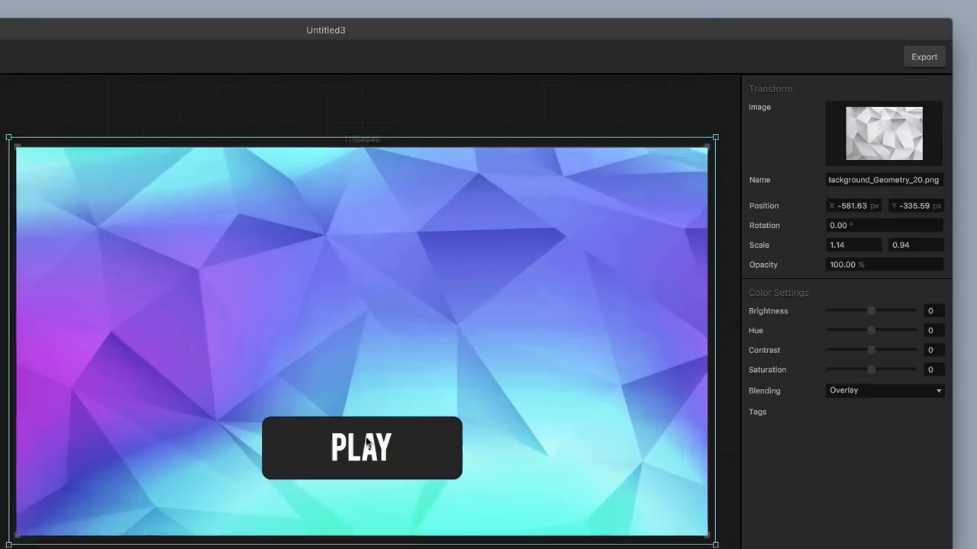
scroll(364, 436, up, 2)
scroll(365, 437, down, 2)
click(355, 112)
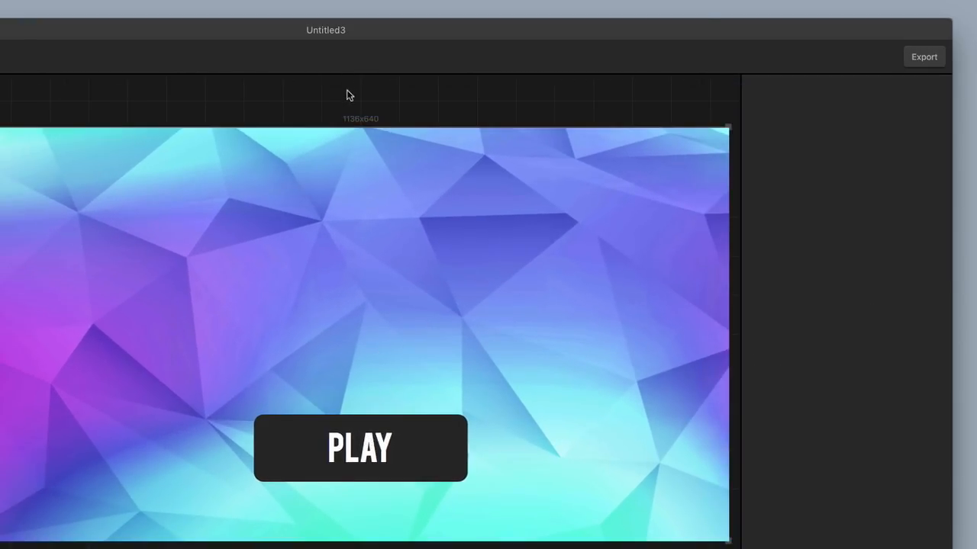
scroll(356, 109, up, 3)
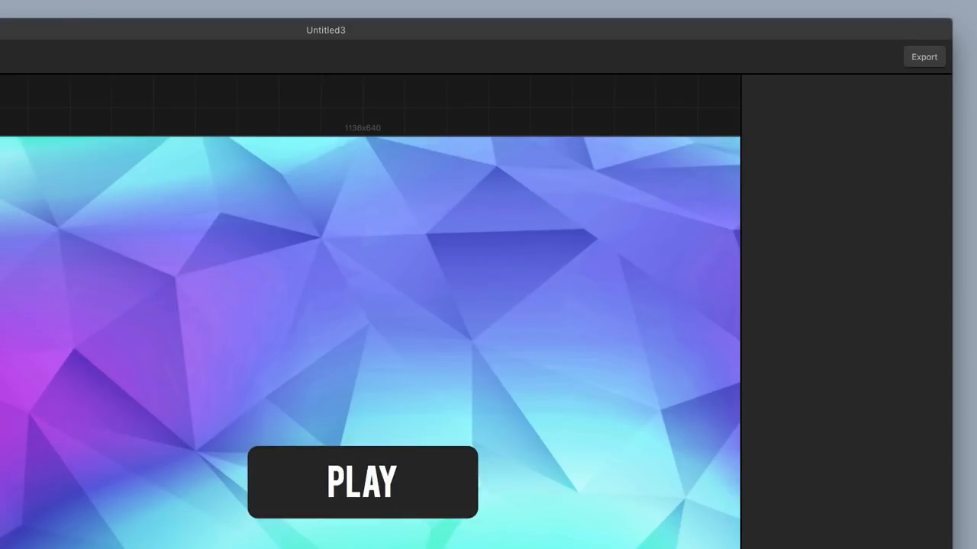
Try Bebas Kai on the PLAY text and settle on the Bebas Neue font
click(366, 478)
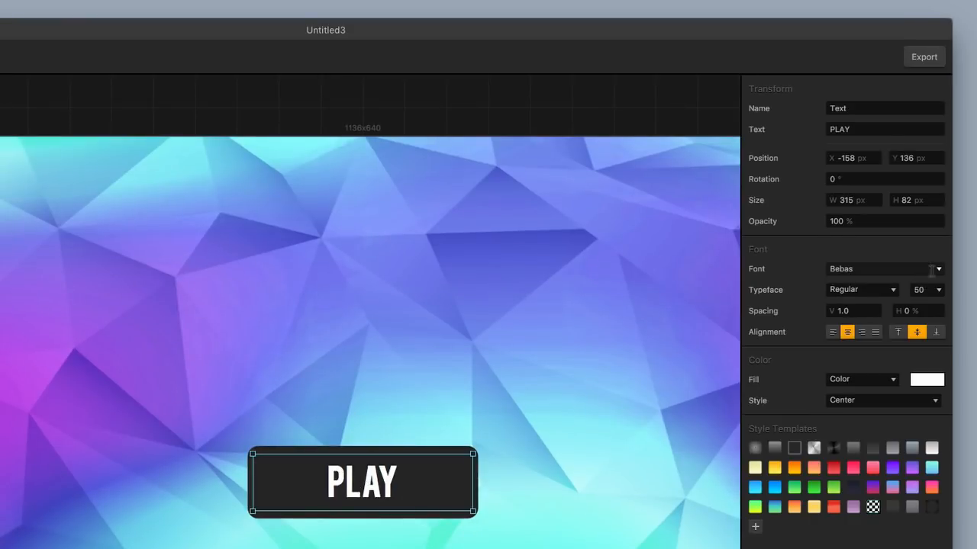
click(939, 270)
click(878, 308)
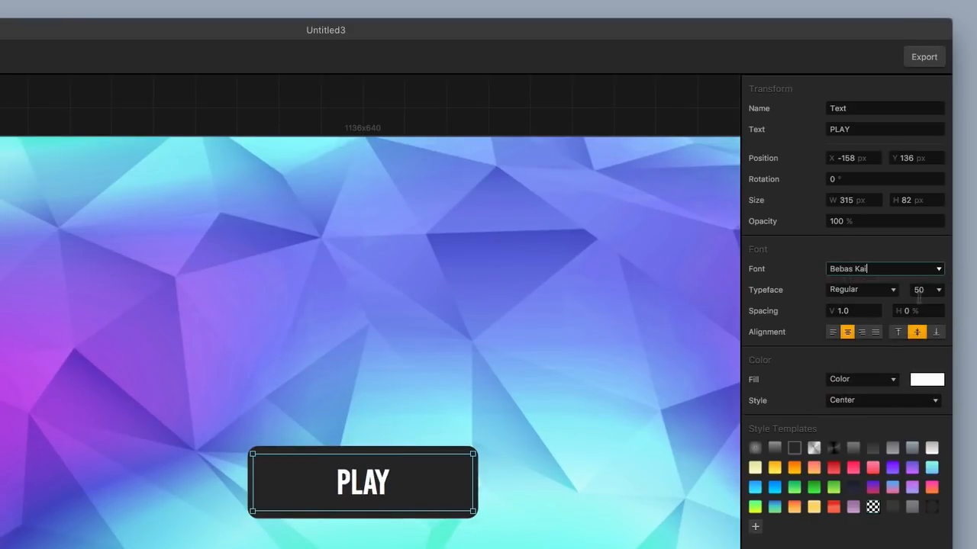
click(940, 270)
click(904, 317)
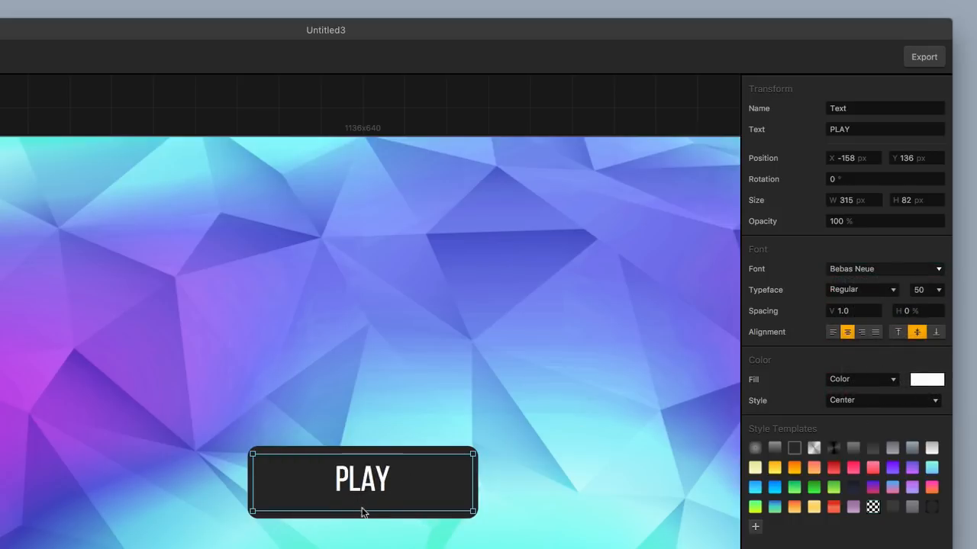
Adjust the PLAY text box to about 315 × 71 px inside the button, set the font size to 60 and clear the selection
drag(361, 512, 366, 493)
double_click(918, 290)
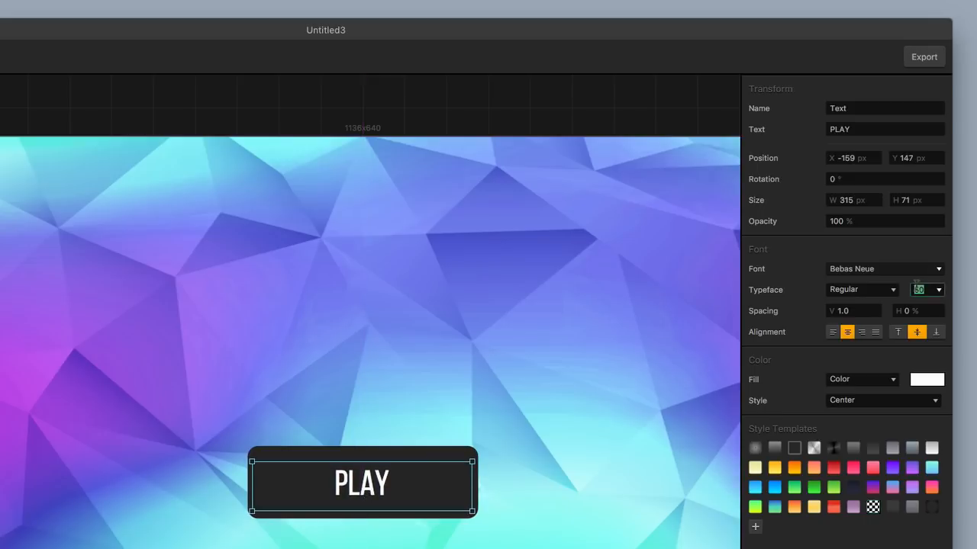
text(60)
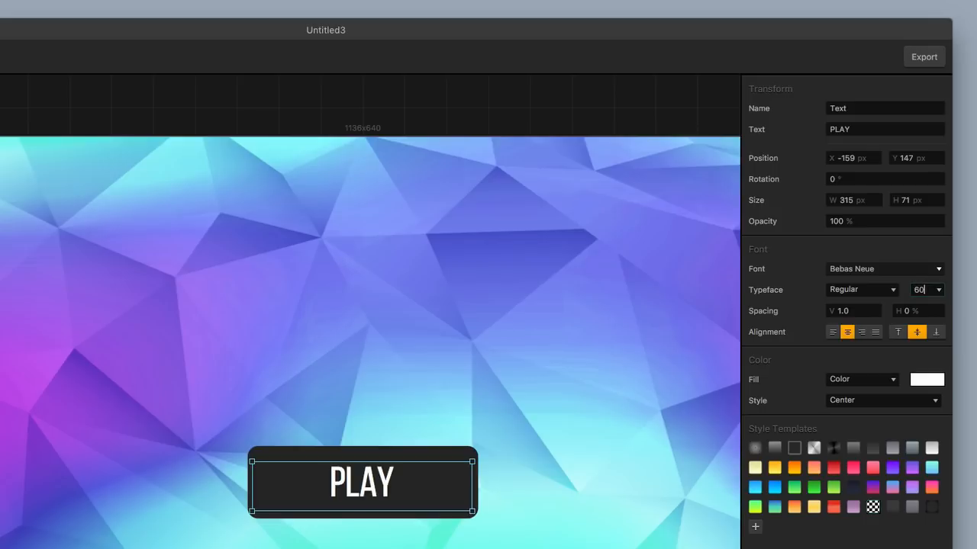
key(Escape)
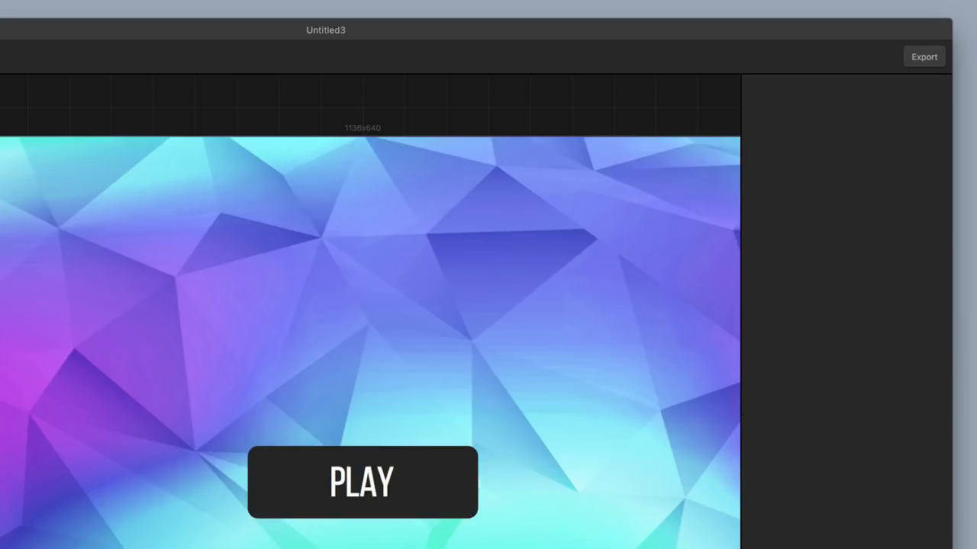
Add a text box about 629 × 313 px above the PLAY button containing the text POLYGON
scroll(463, 481, down, 2)
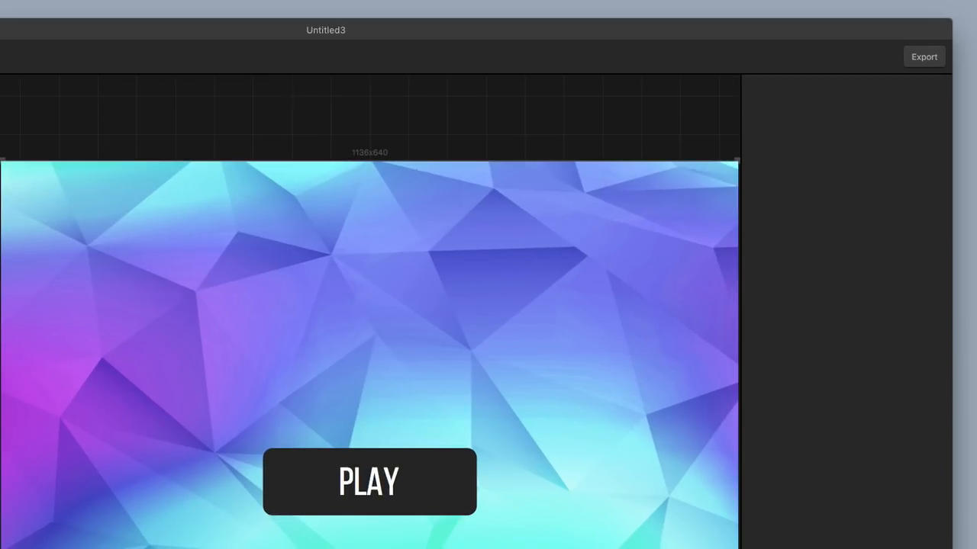
mouse_move(217, 235)
mouse_down()
mouse_move(505, 395)
mouse_move(624, 437)
mouse_up()
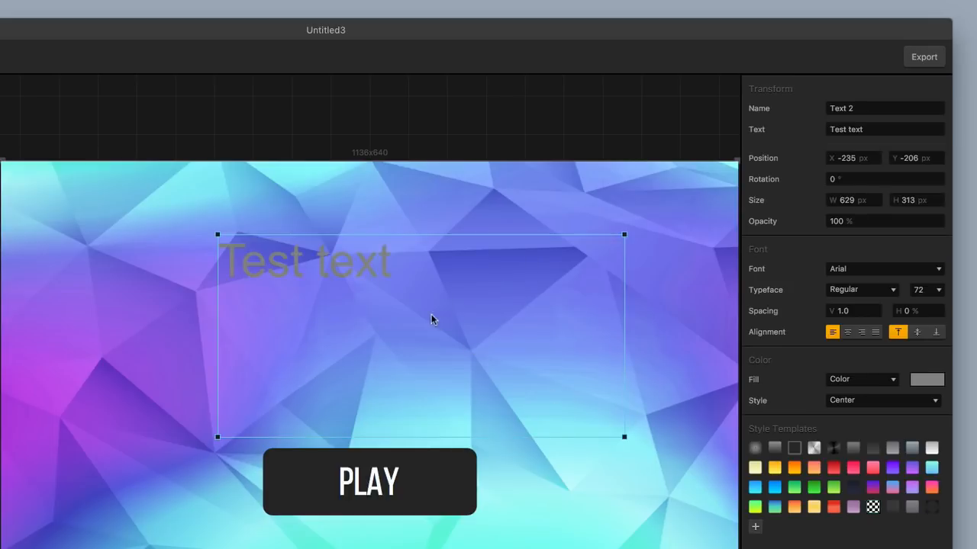
click(862, 130)
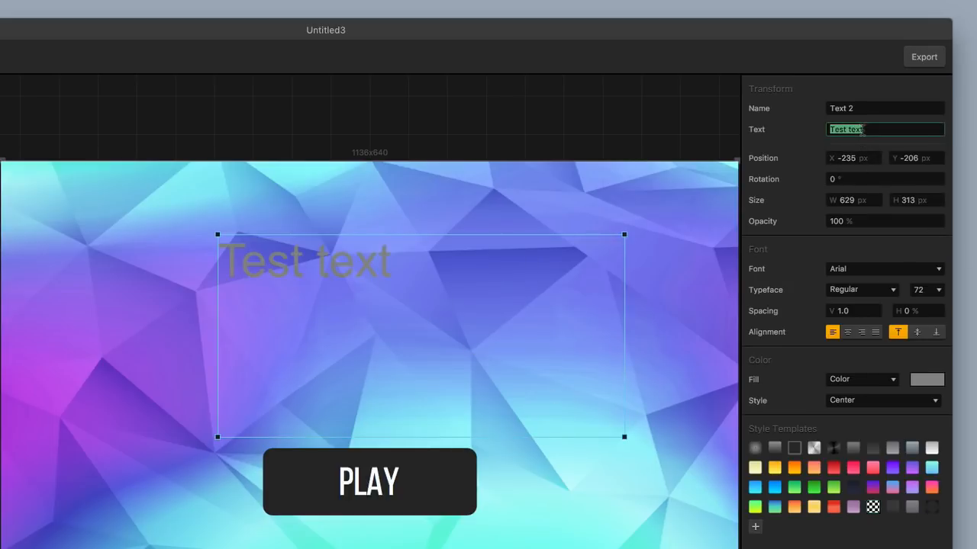
text(POLYGON)
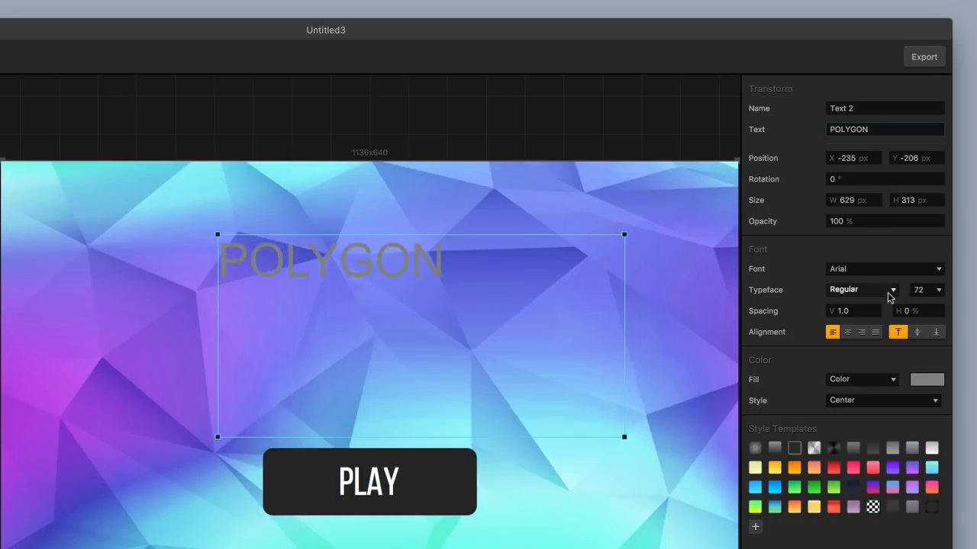
Set the font of the POLYGON text to Bebas
click(870, 269)
click(922, 271)
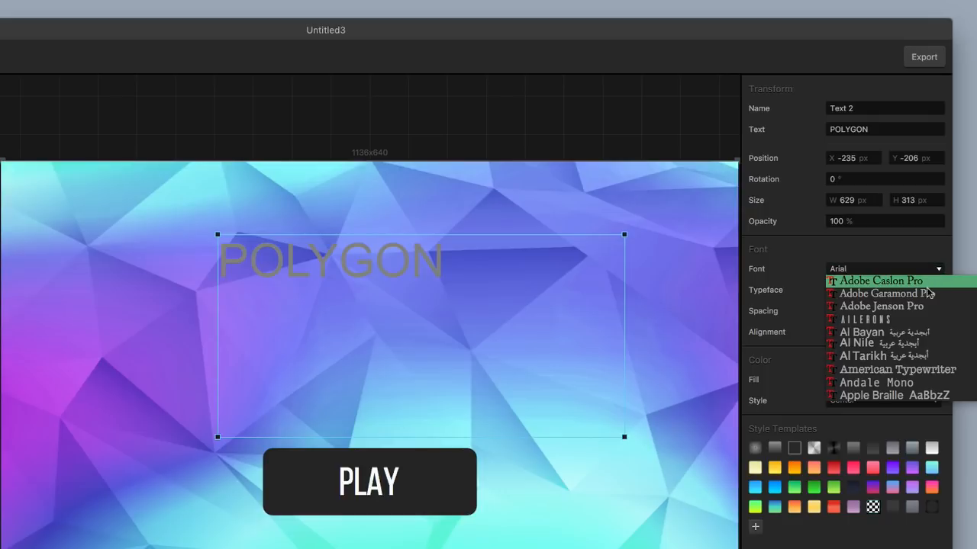
scroll(894, 349, down, 1)
scroll(894, 348, down, 10)
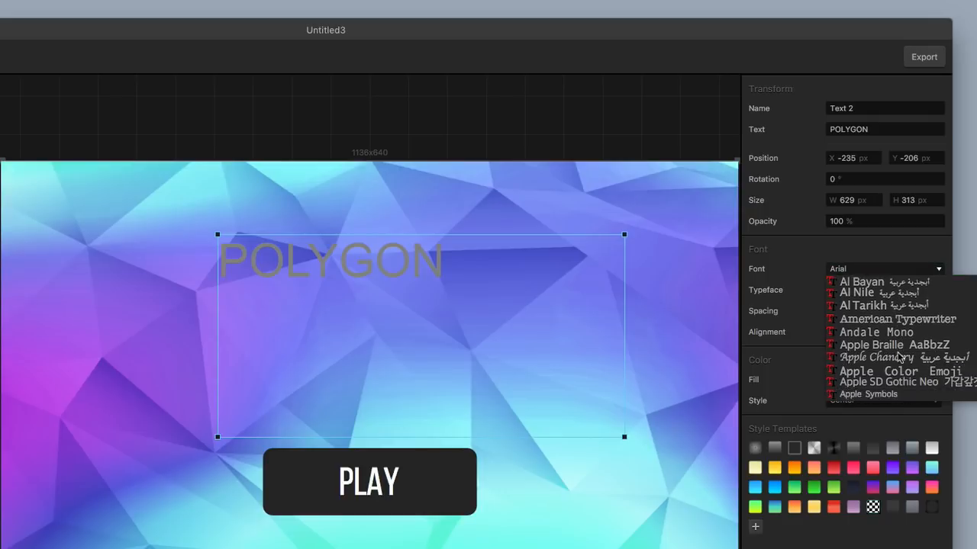
scroll(899, 358, down, 2)
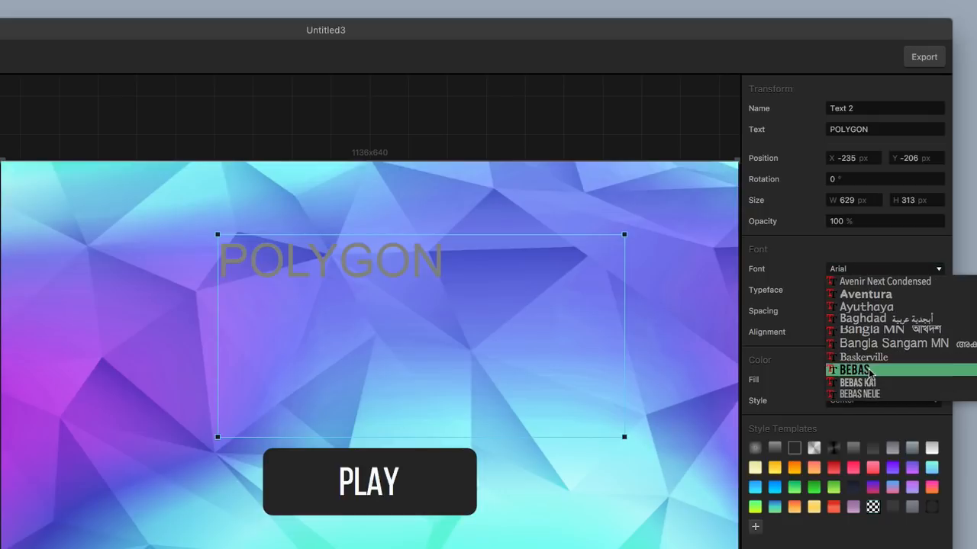
click(892, 369)
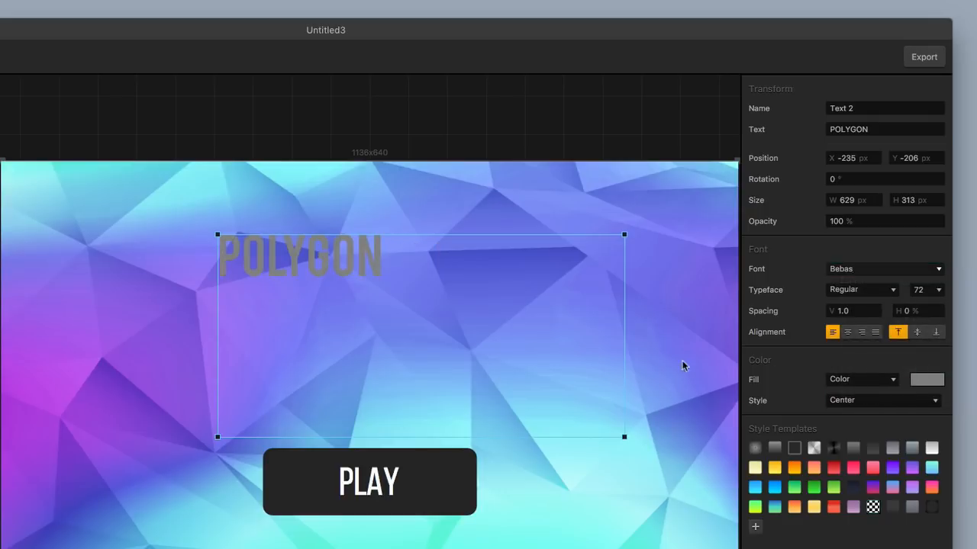
Centre the POLYGON text horizontally and vertically in its box and set the font size to 125
click(916, 332)
click(852, 336)
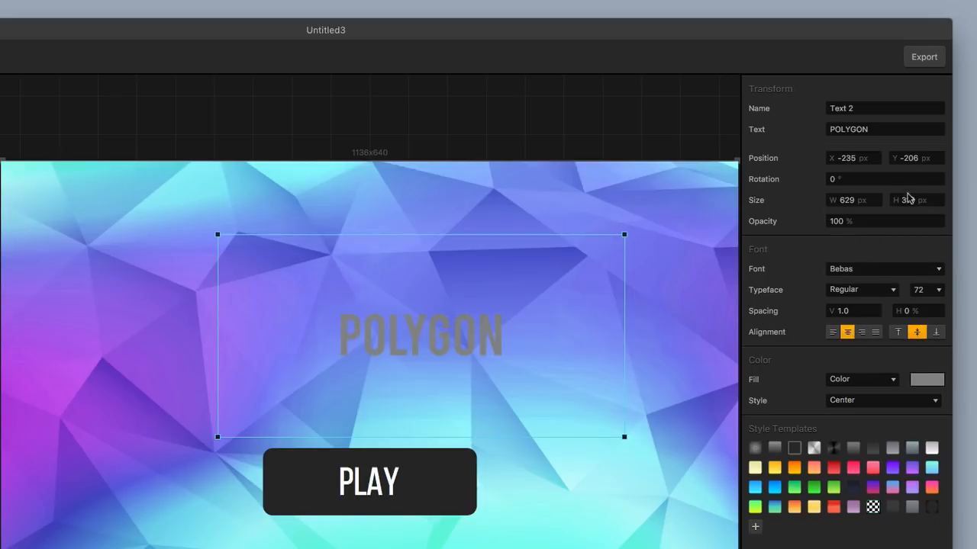
click(918, 290)
text(125)
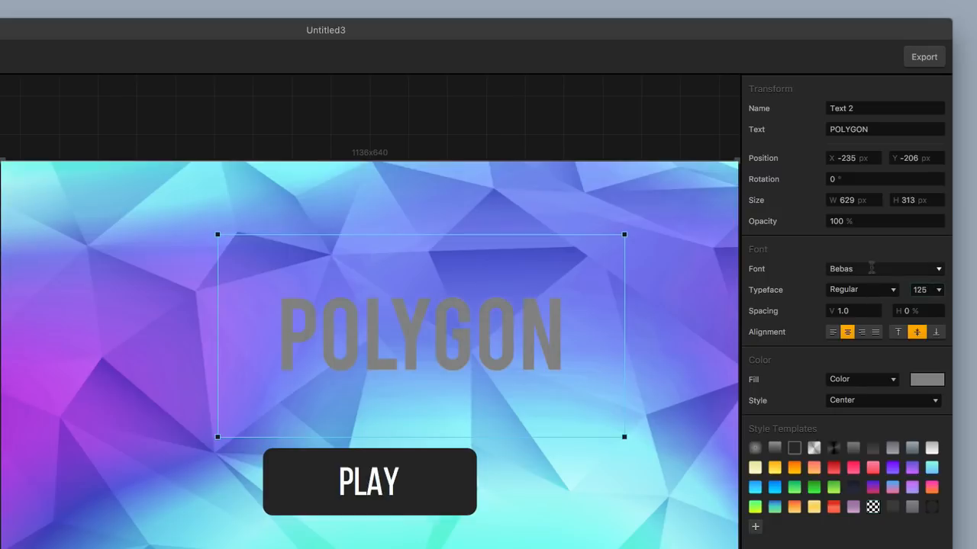
Fill the POLYGON text with white and move it to the canvas's horizontal centre, at about Y -273 px
click(926, 380)
drag(749, 299, 702, 295)
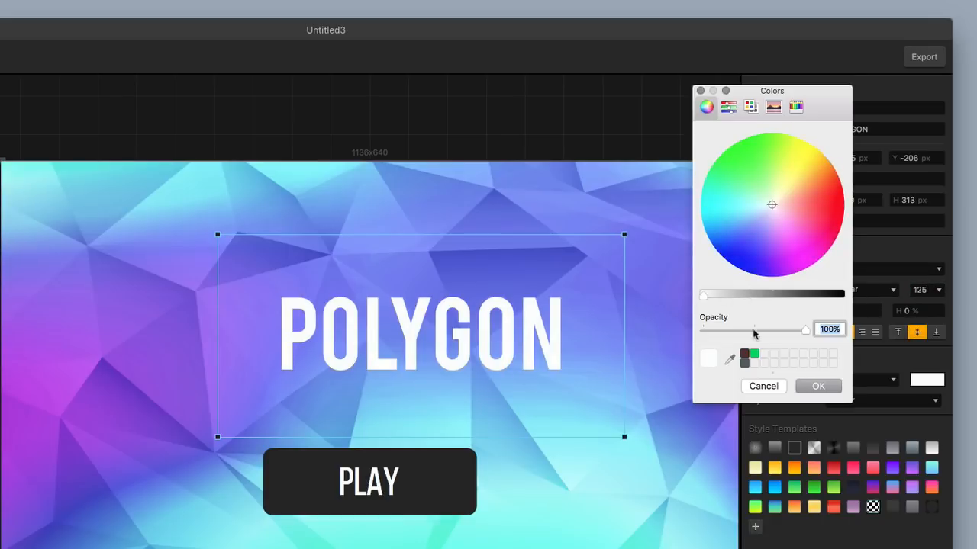
click(821, 387)
drag(422, 346, 349, 296)
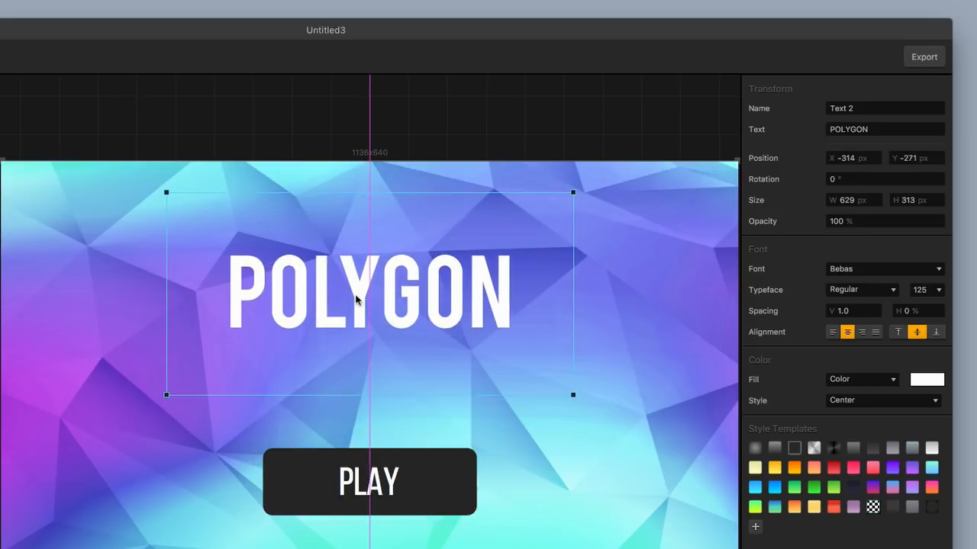
Set the POLYGON font size to 135 and move the text down to about Y -246 px
double_click(919, 290)
text(535)
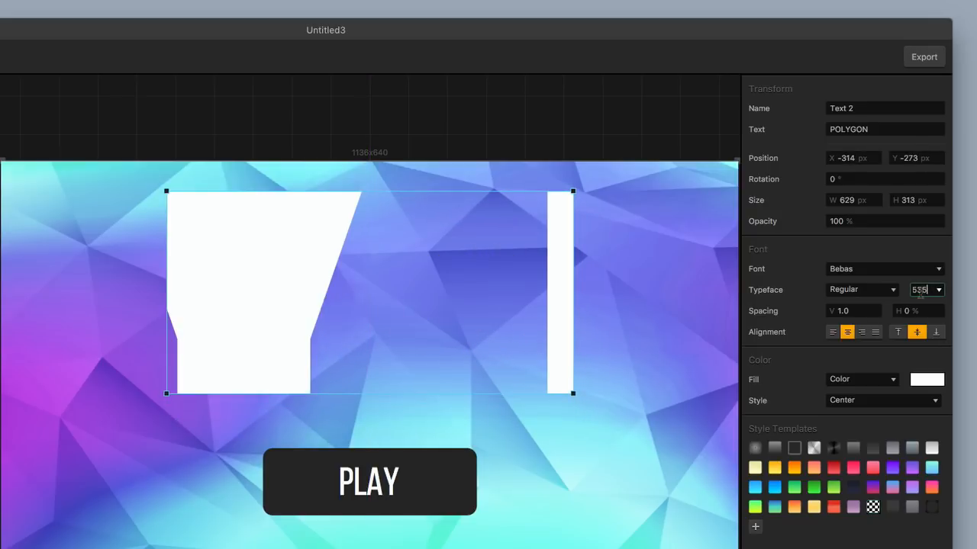
double_click(920, 290)
text(135)
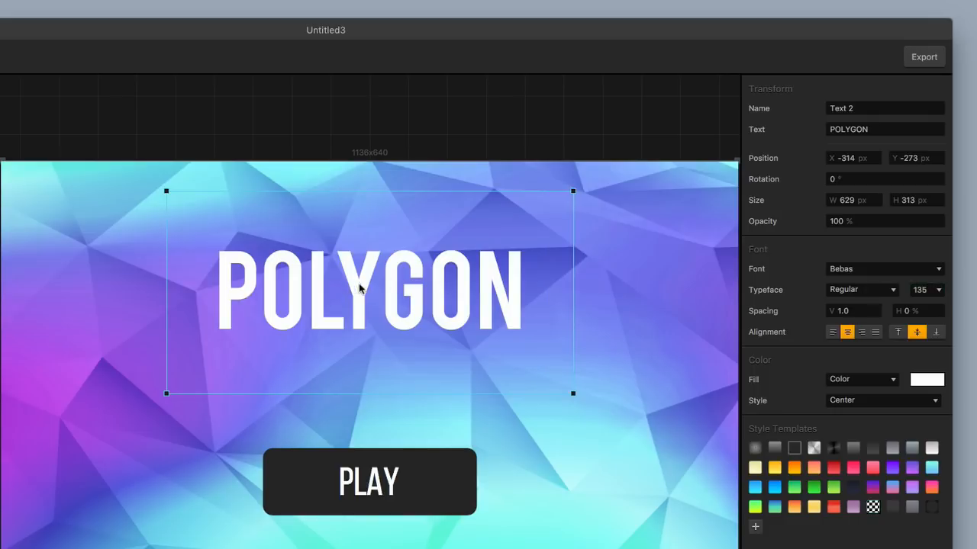
drag(360, 289, 364, 308)
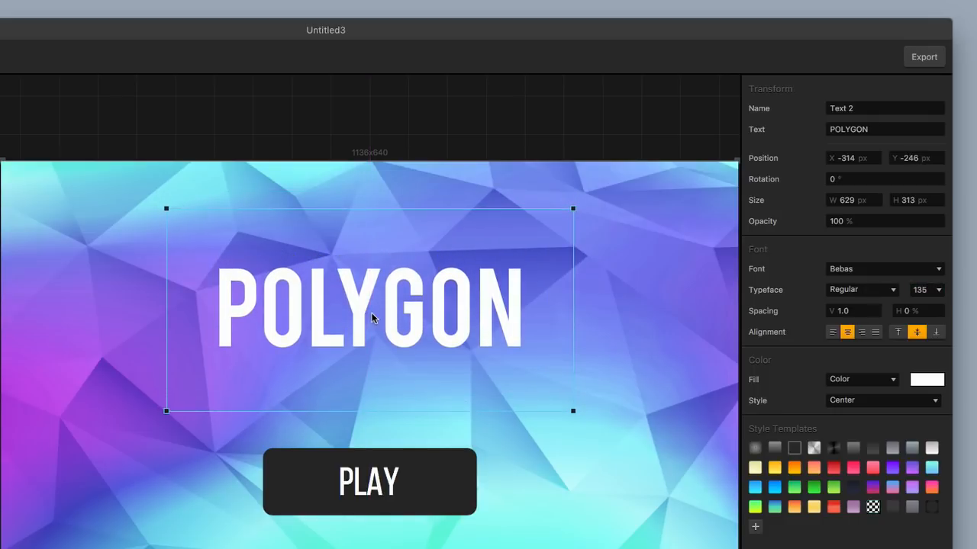
Duplicate the POLYGON title as a shadow behind it, offset down to Y -236 px and filled with near-black
key(super+d)
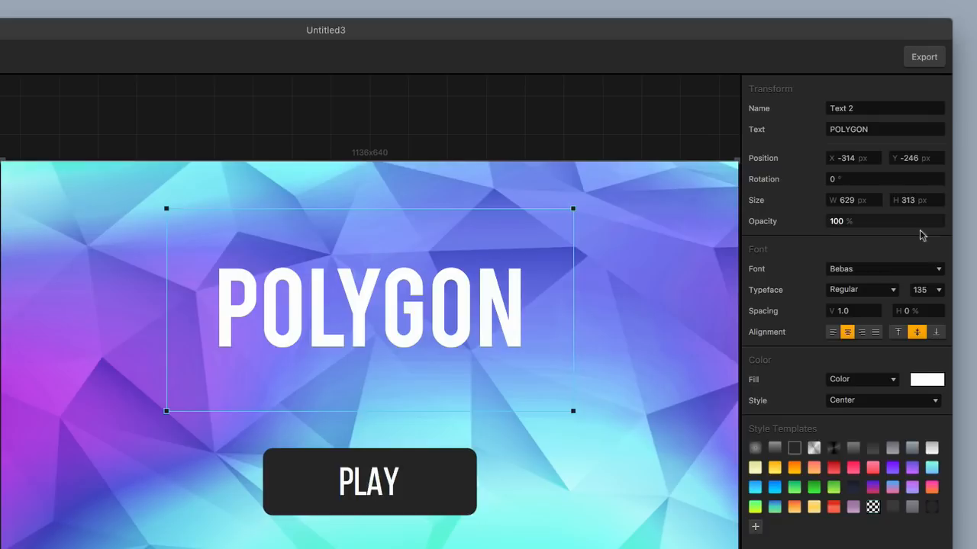
click(923, 380)
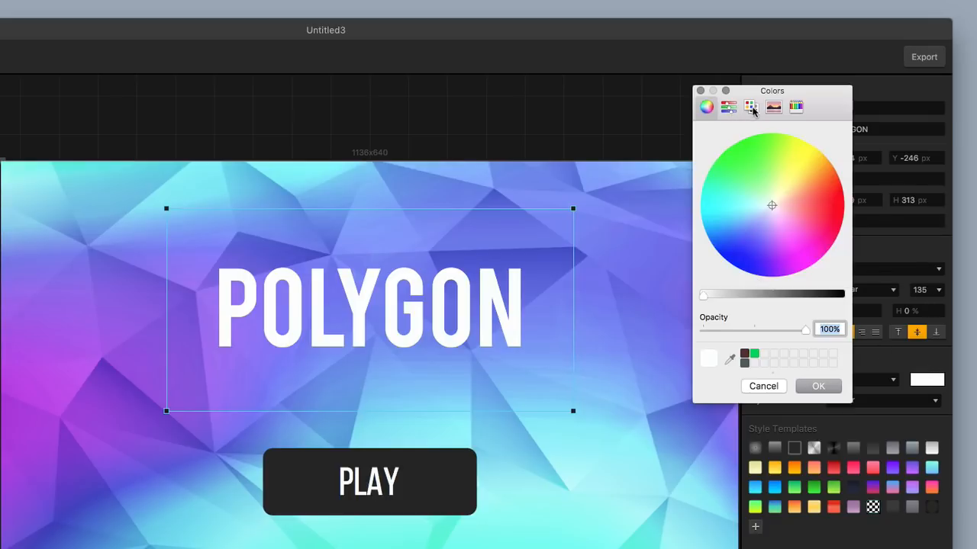
drag(809, 296, 830, 297)
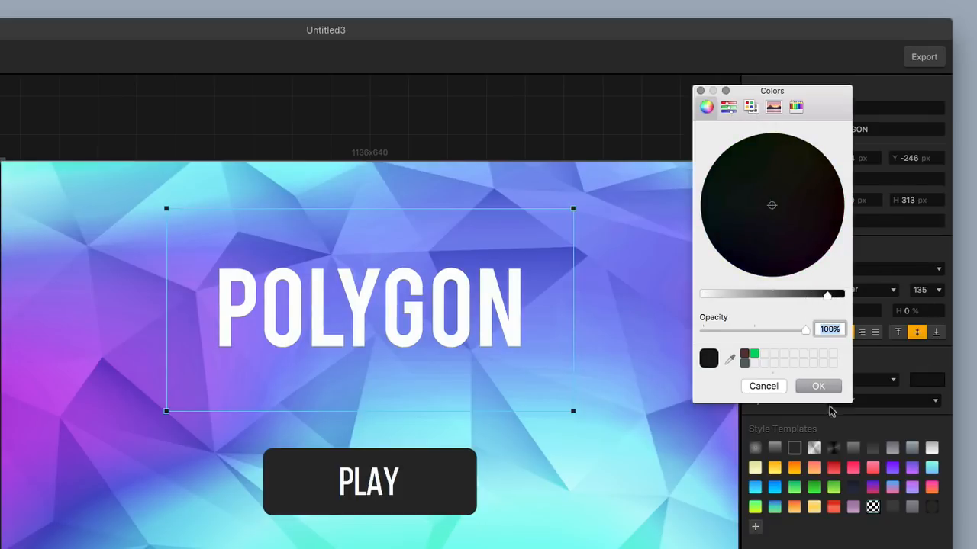
click(822, 389)
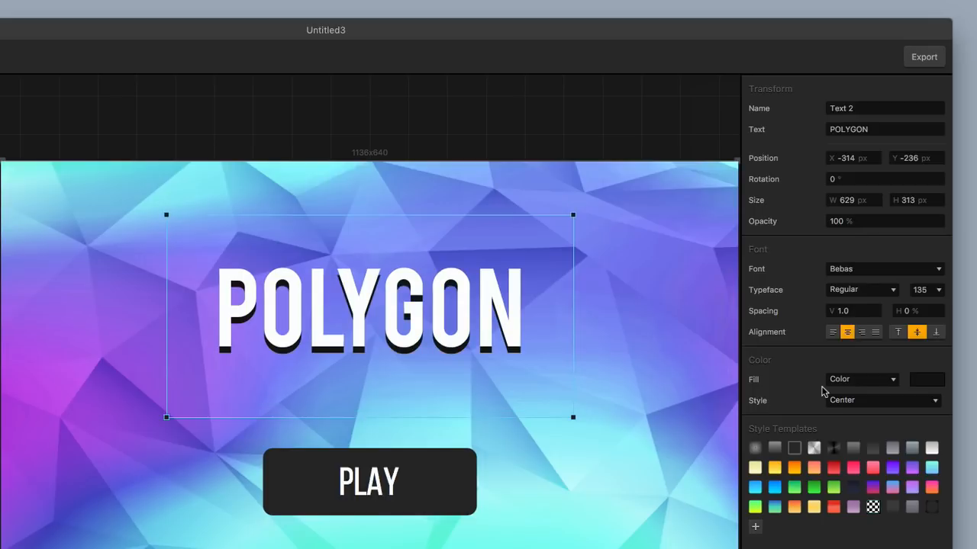
Set the shadow text's opacity to 40 %, nudge it up to about Y -238 px and clear the selection
click(858, 221)
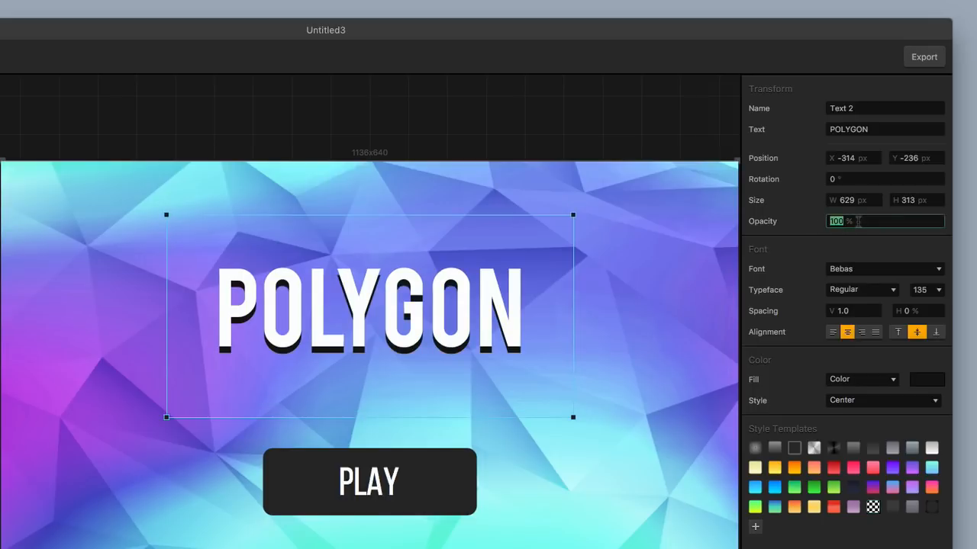
text(50)
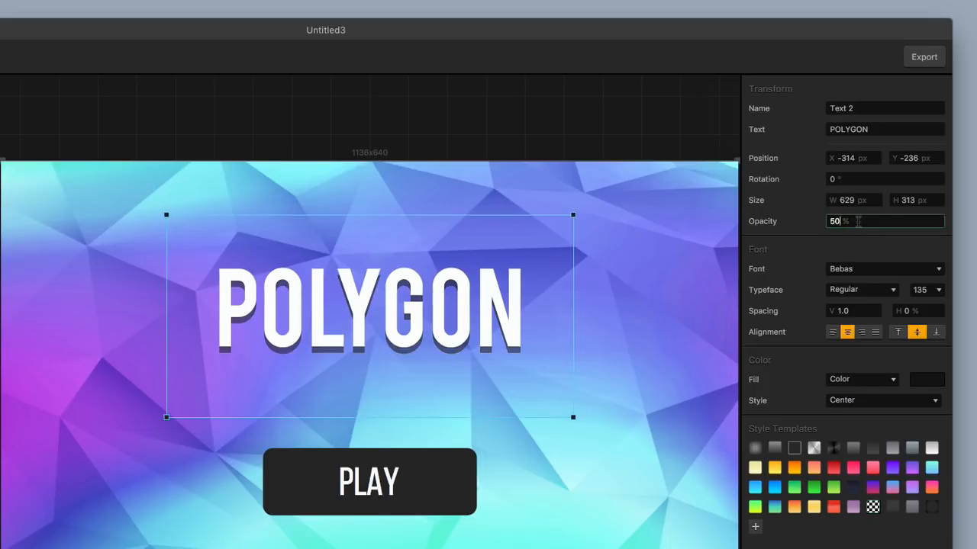
double_click(858, 221)
text(40)
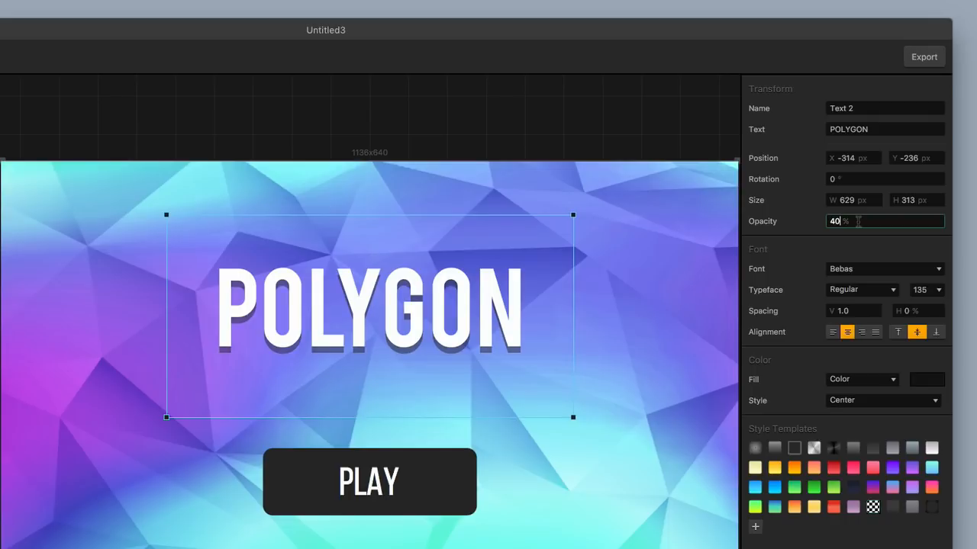
key(Up)
key(Up)
key(Up)
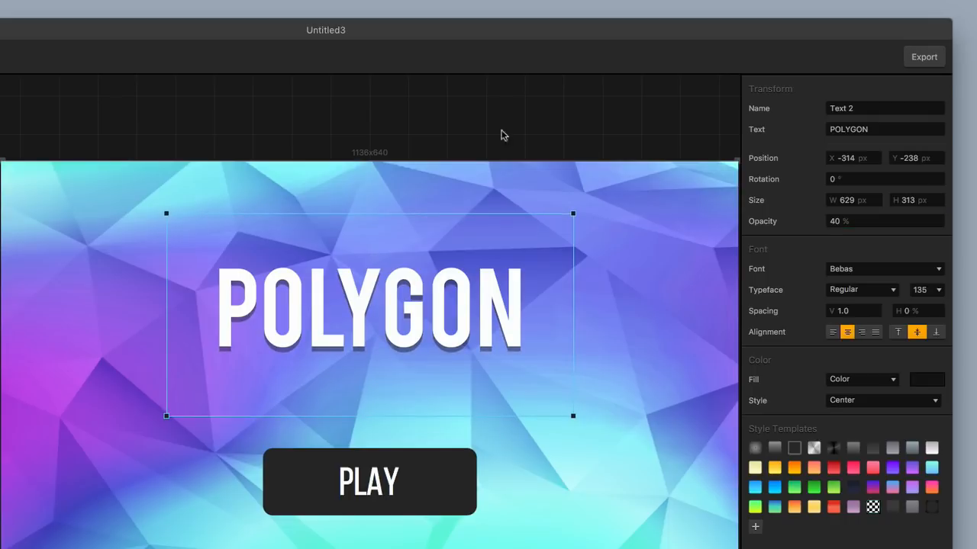
click(490, 125)
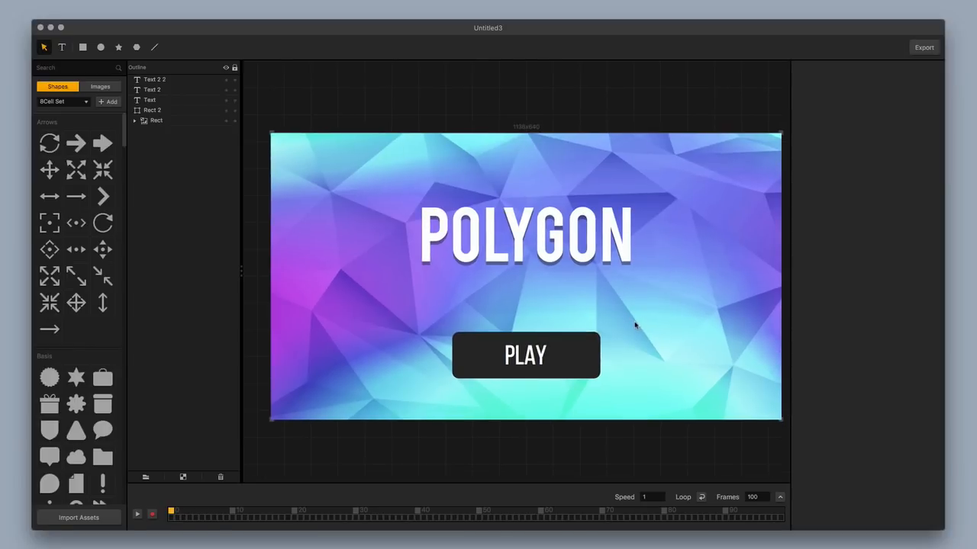
Inspect the settings of the geometric and colourful background images inside the Rect mask
click(615, 300)
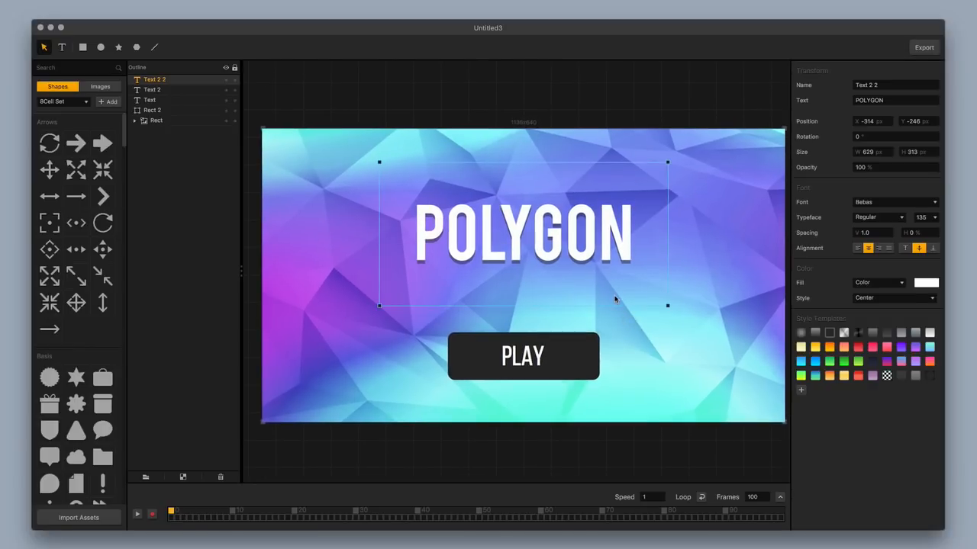
click(623, 330)
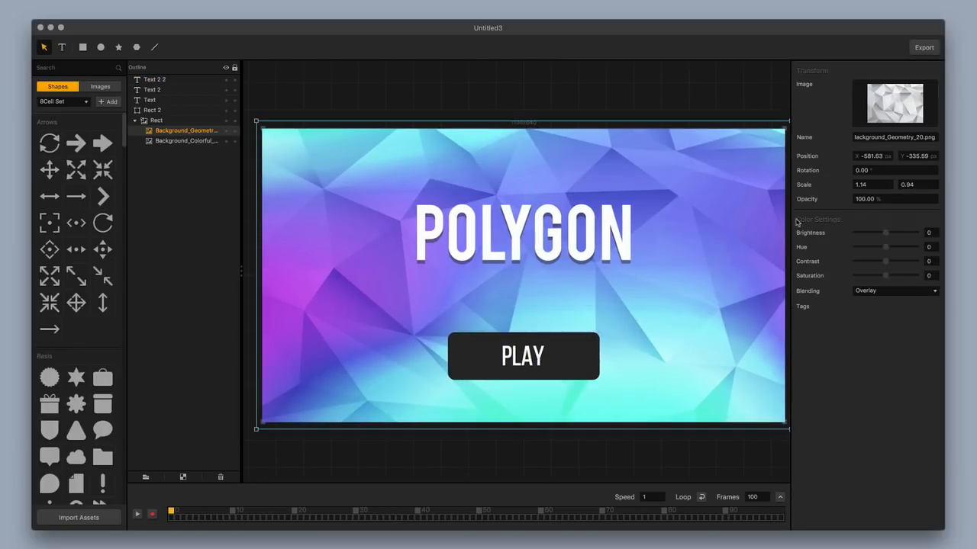
click(882, 200)
click(786, 269)
click(187, 141)
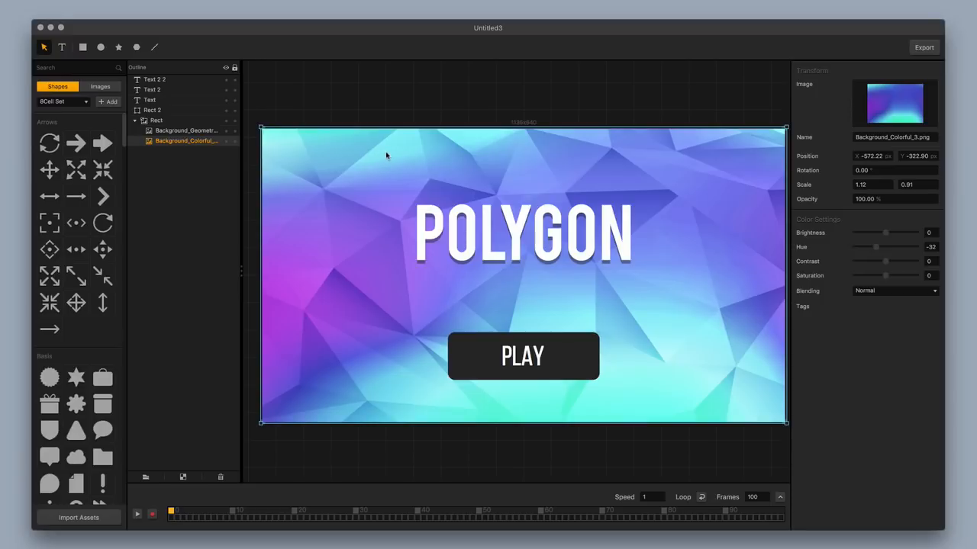
Draw a rectangle about 1190 × 730 px covering the whole canvas and fill it with black
click(82, 46)
mouse_move(245, 110)
mouse_down()
mouse_move(802, 456)
mouse_move(795, 446)
mouse_up()
click(925, 203)
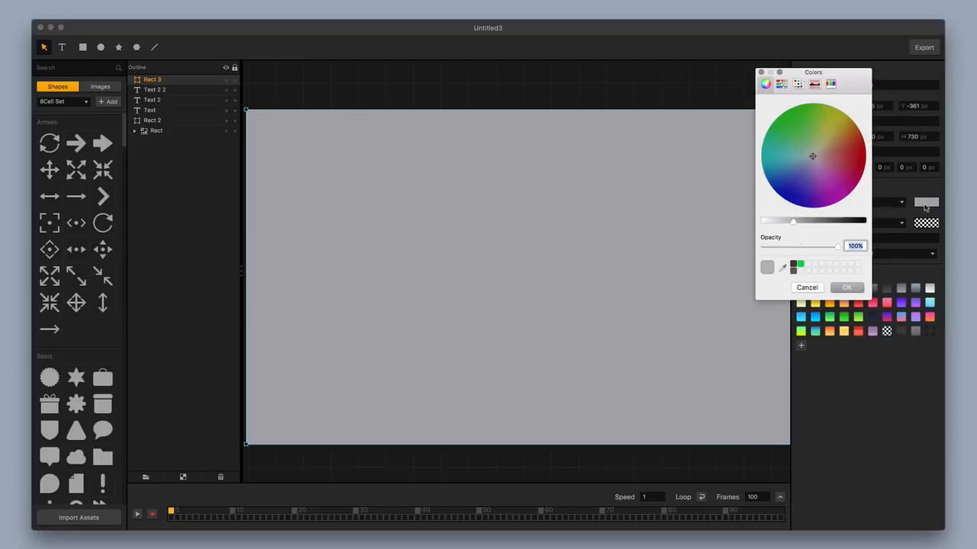
drag(809, 221, 866, 221)
click(847, 288)
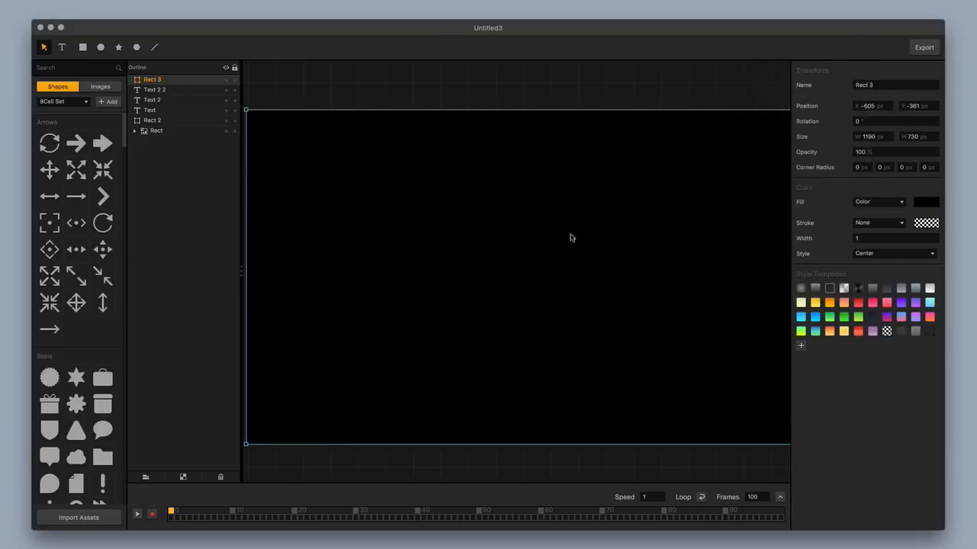
Move the black rectangle into the Rect mask group, beneath both background images
drag(296, 124, 256, 241)
click(210, 204)
drag(259, 240, 262, 261)
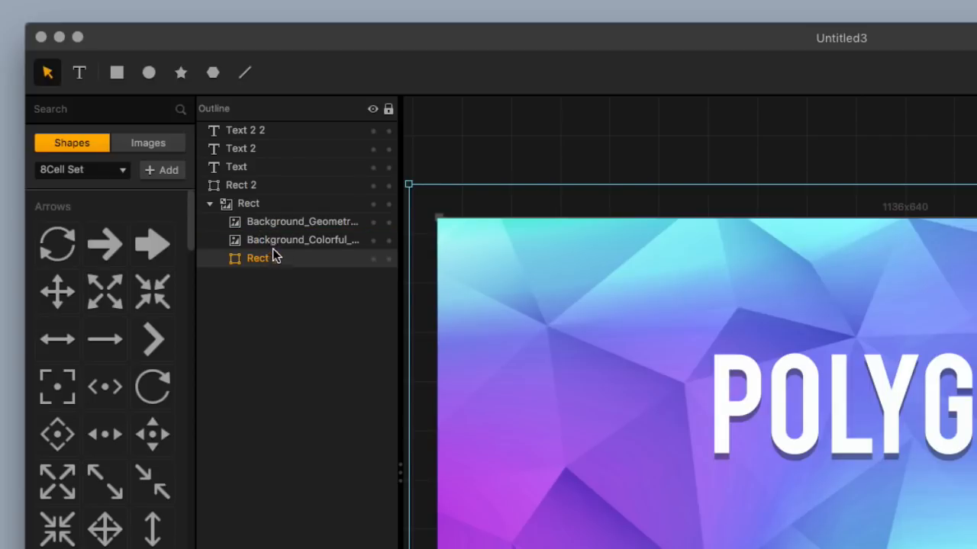
Try opacities of 80 % and 70 % on the Background_Colorful_3.png image and settle on 80 %
click(274, 241)
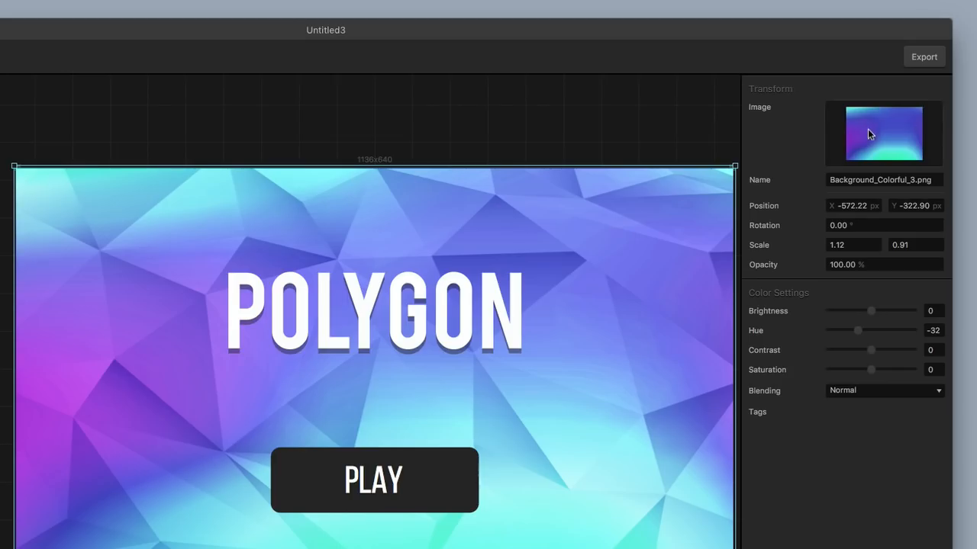
double_click(868, 269)
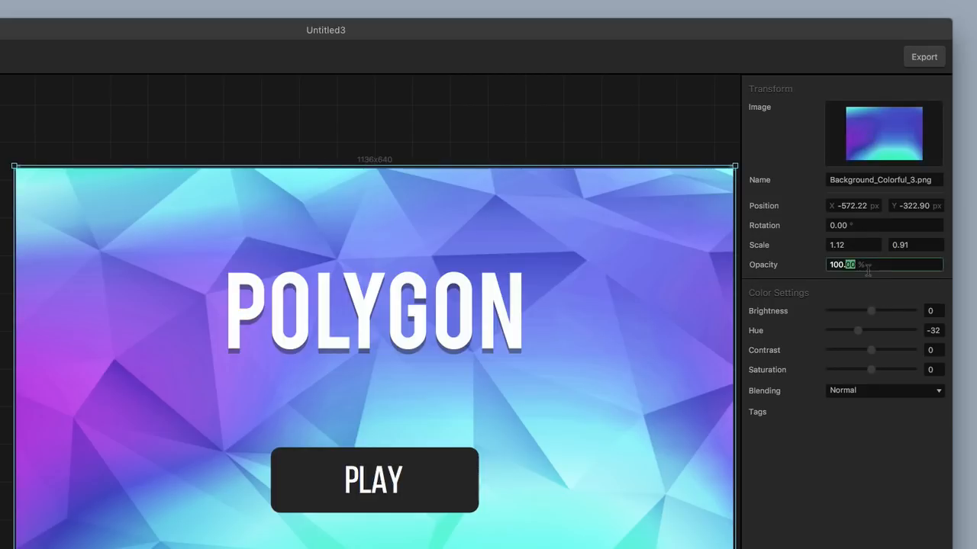
triple_click(867, 269)
text(80)
key(Return)
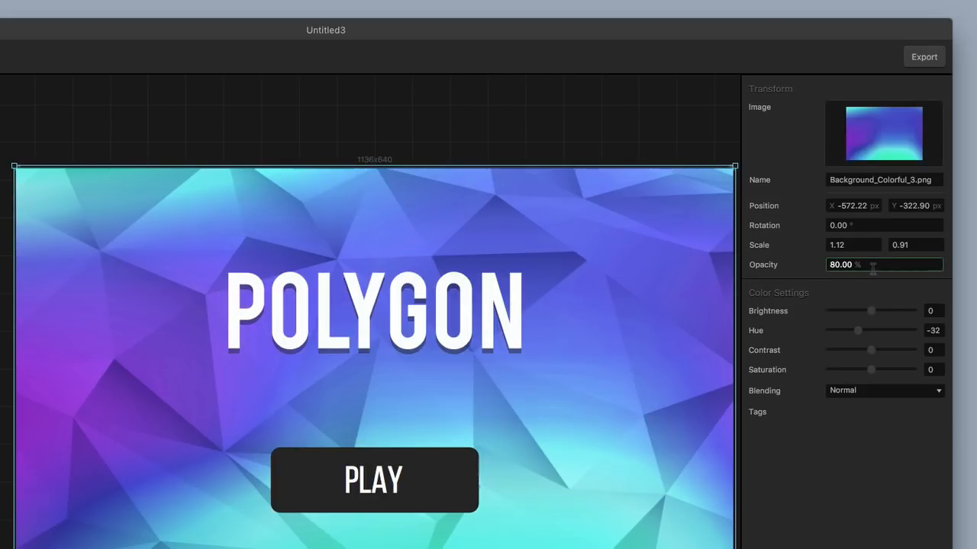
triple_click(873, 268)
text(70)
key(Return)
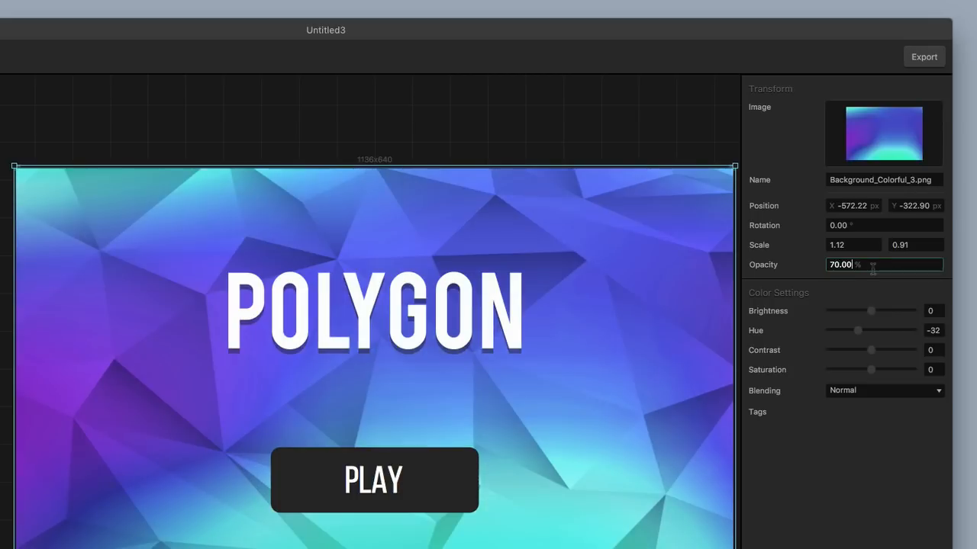
triple_click(872, 267)
text(80)
key(Return)
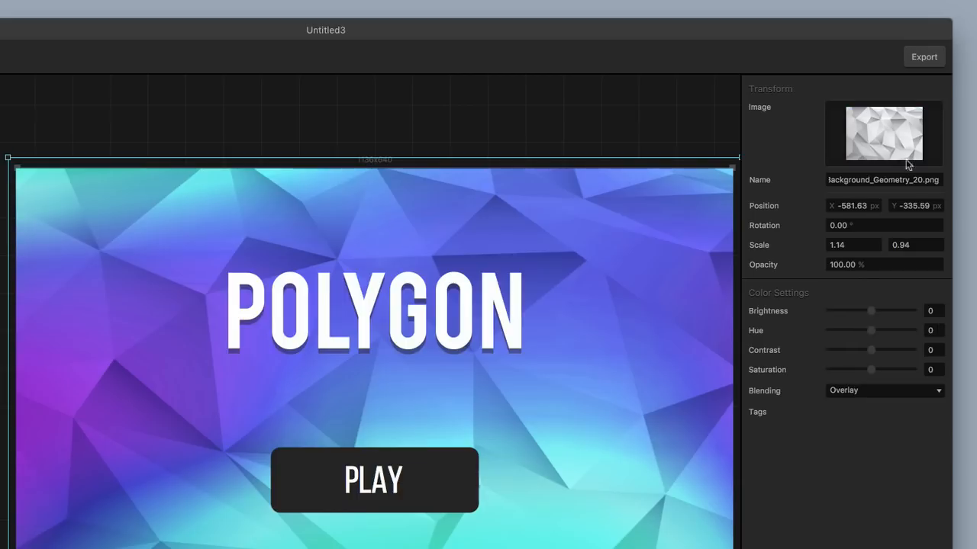
Try opacities of 80 % and 50 % on the Background_Geometry_20.png image and settle on 75 %
triple_click(868, 264)
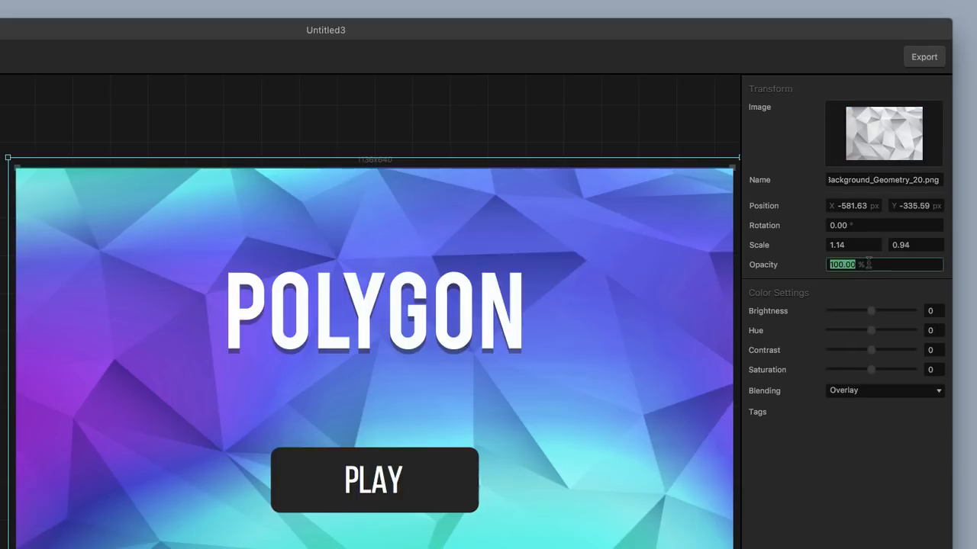
text(80)
key(Return)
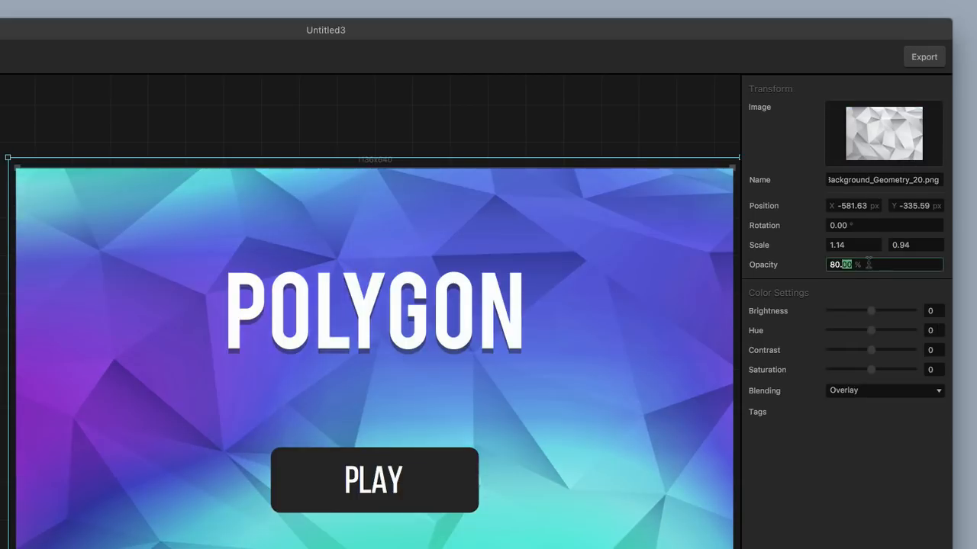
triple_click(868, 264)
text(50)
key(Return)
triple_click(868, 264)
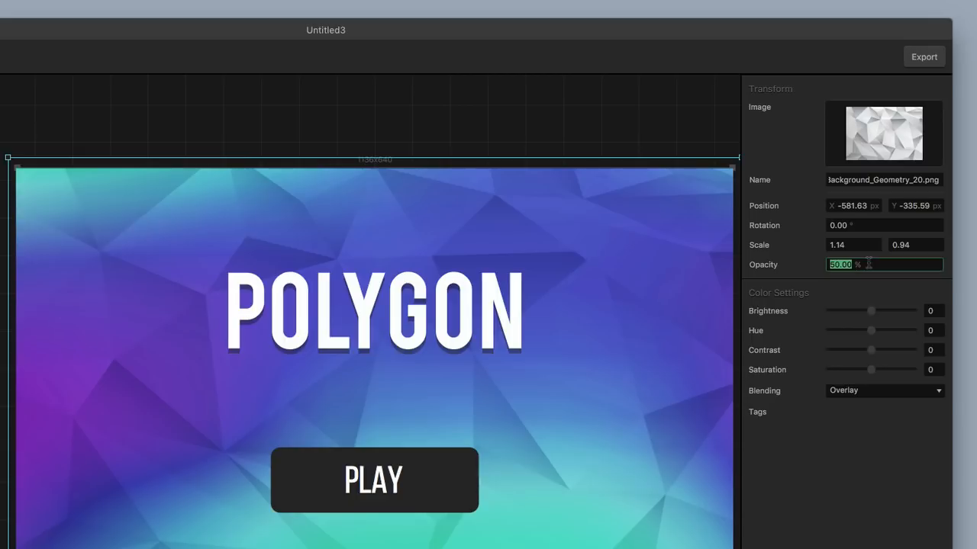
text(75)
key(Return)
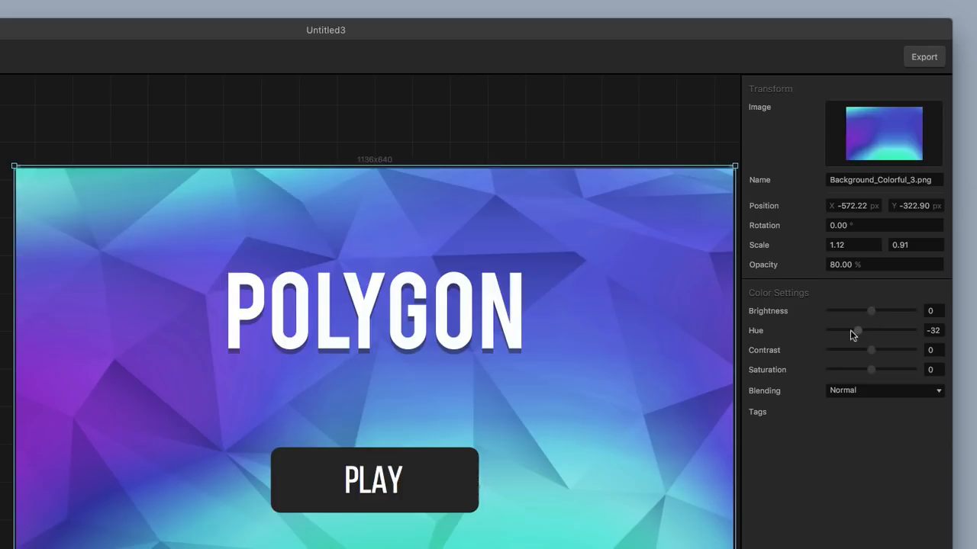
Shift the hue of the Background_Colorful_3.png image to about its negative extreme, recolouring the background green and yellow
drag(861, 331, 822, 333)
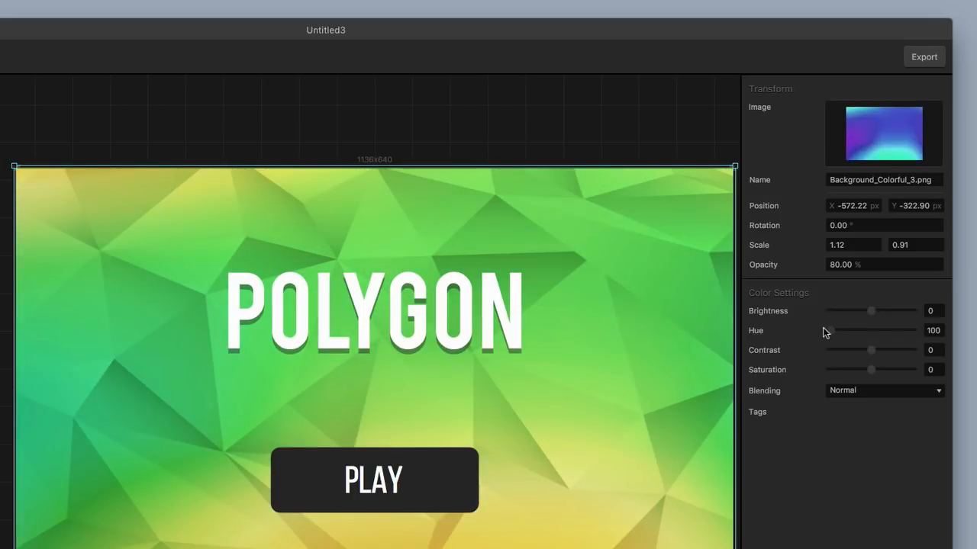
drag(828, 328, 833, 329)
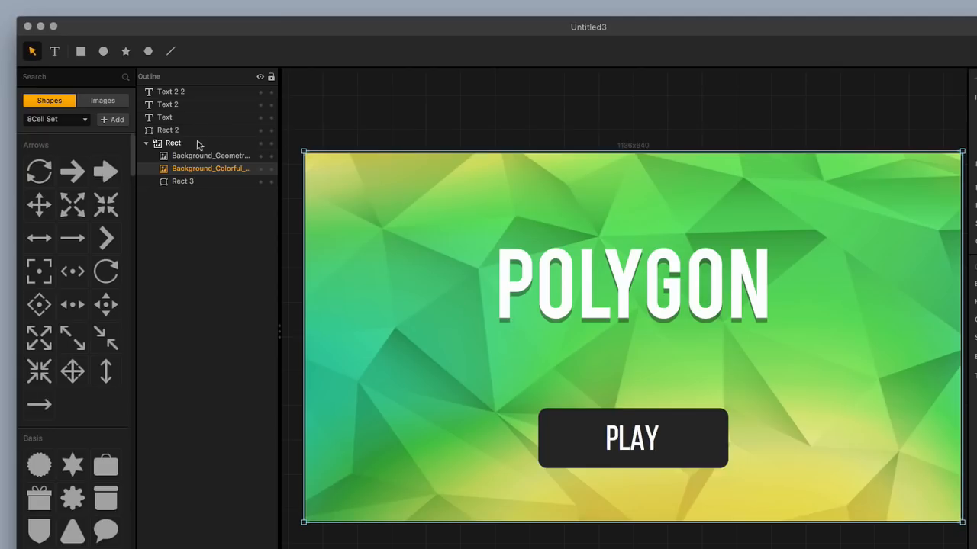
Group the PLAY text with its dark rounded rectangle, Rect 2
click(182, 131)
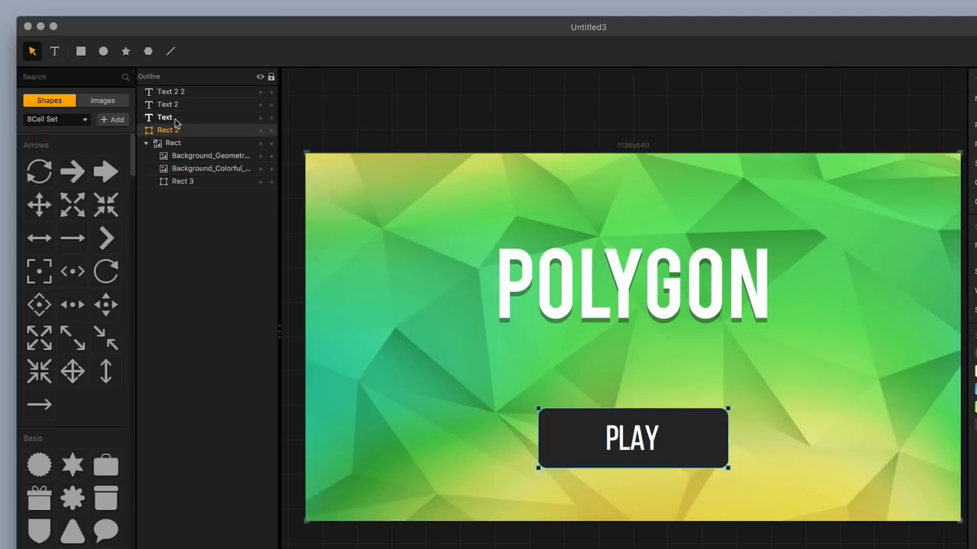
shift+click(176, 120)
mouse_move(176, 119)
mouse_down()
mouse_move(188, 137)
mouse_move(186, 122)
mouse_up()
click(185, 119)
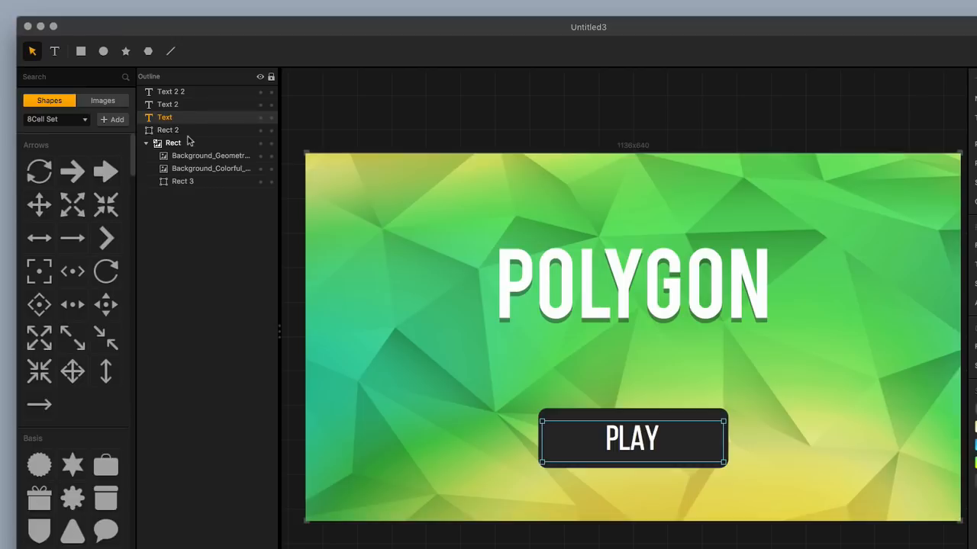
shift+click(184, 132)
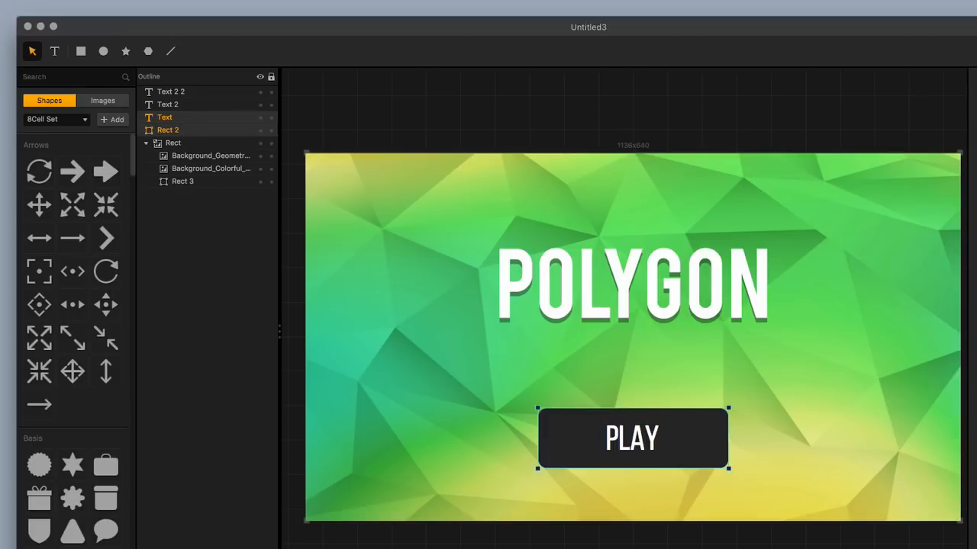
key(super+g)
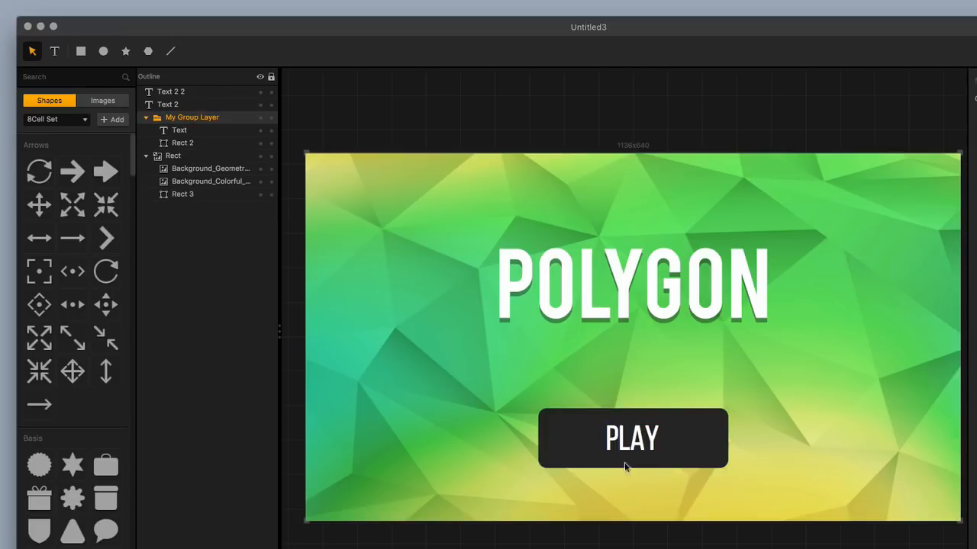
Nudge the whole PLAY button group slightly upward, closer to the POLYGON title
click(578, 431)
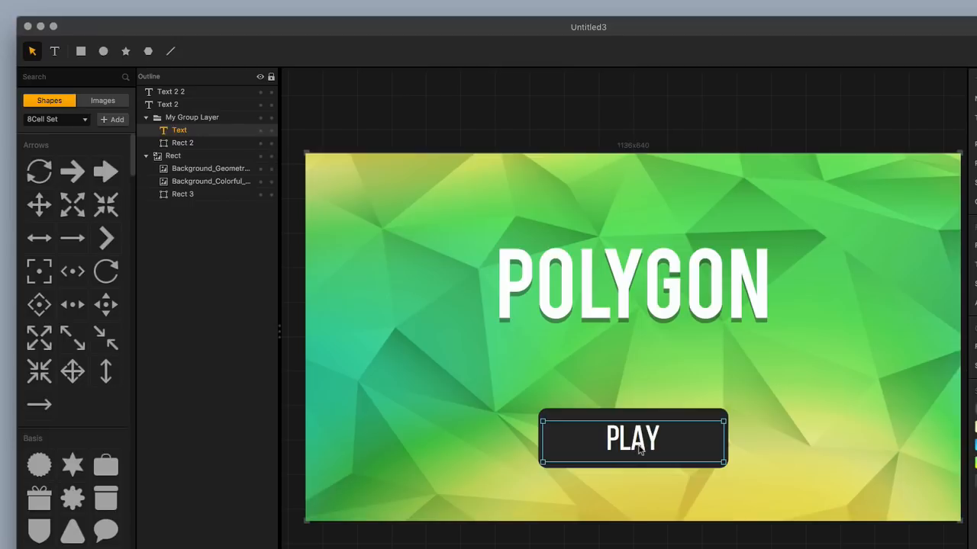
click(198, 119)
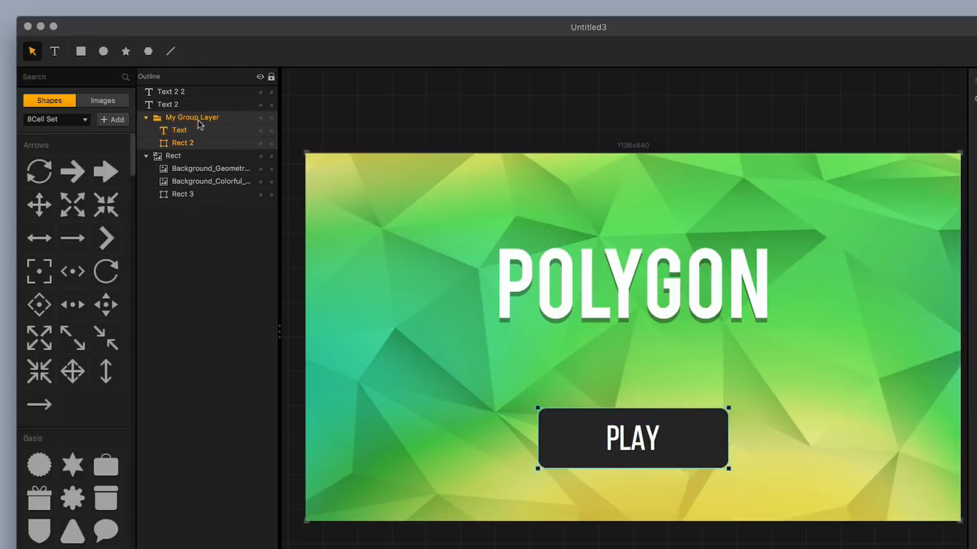
key(shift+Up)
key(shift+Up)
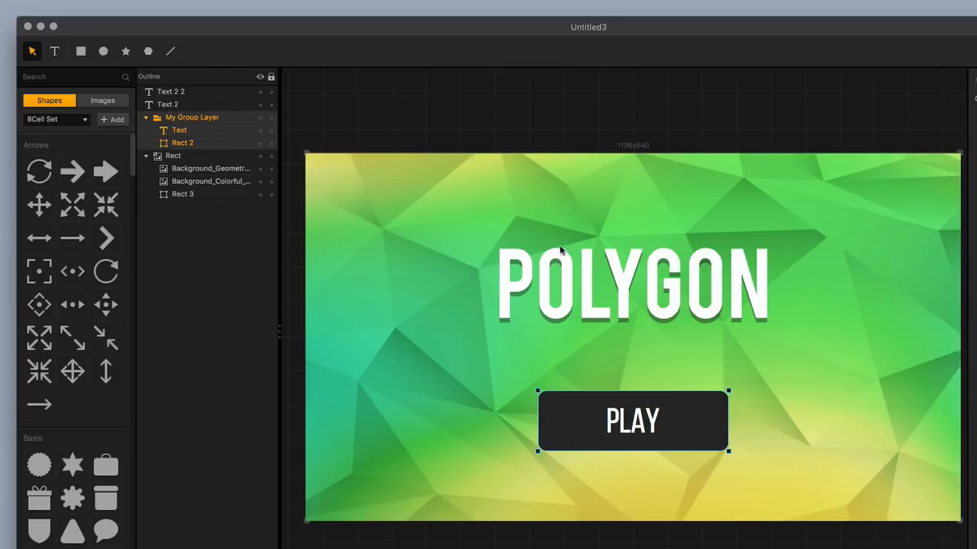
click(624, 118)
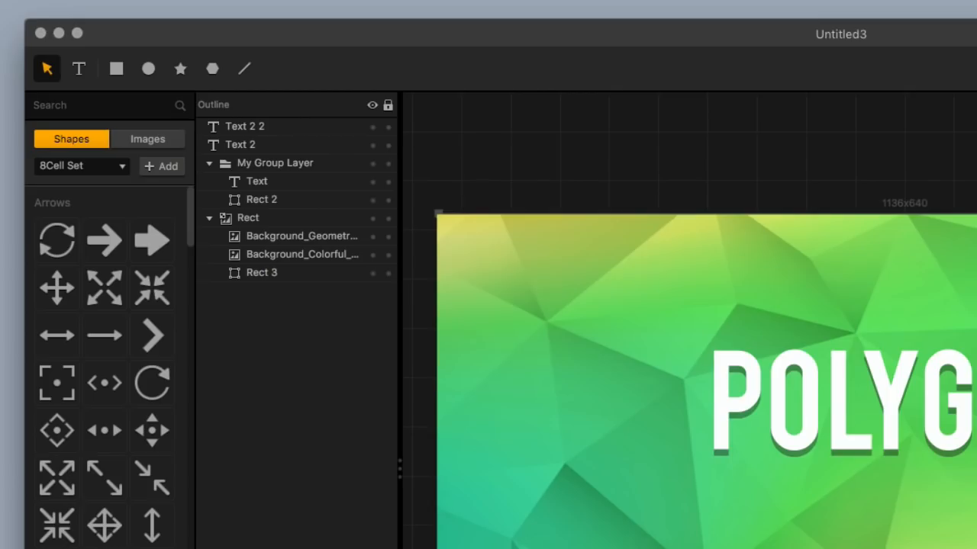
Browse the 8Cell Set and Original Set shape libraries for a sound icon
scroll(76, 518, down, 15)
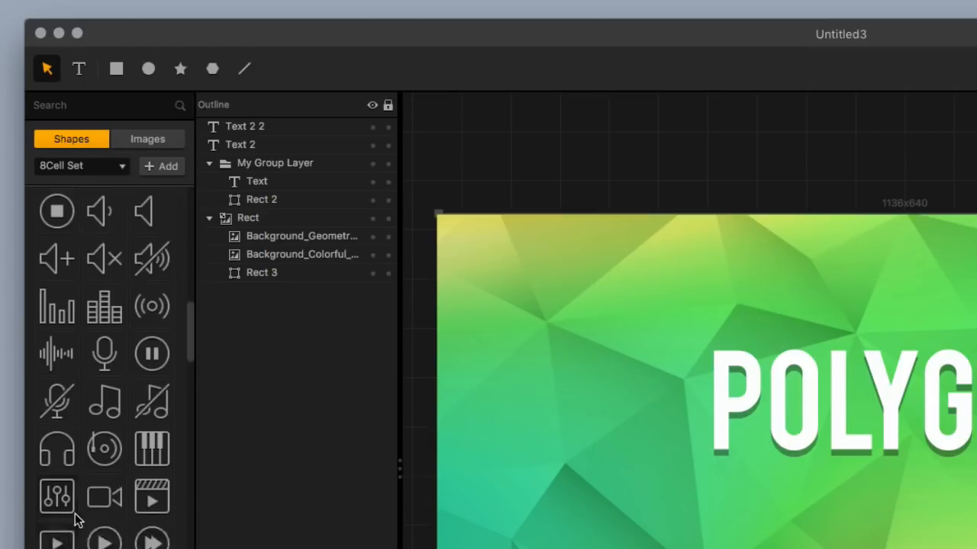
scroll(76, 521, down, 10)
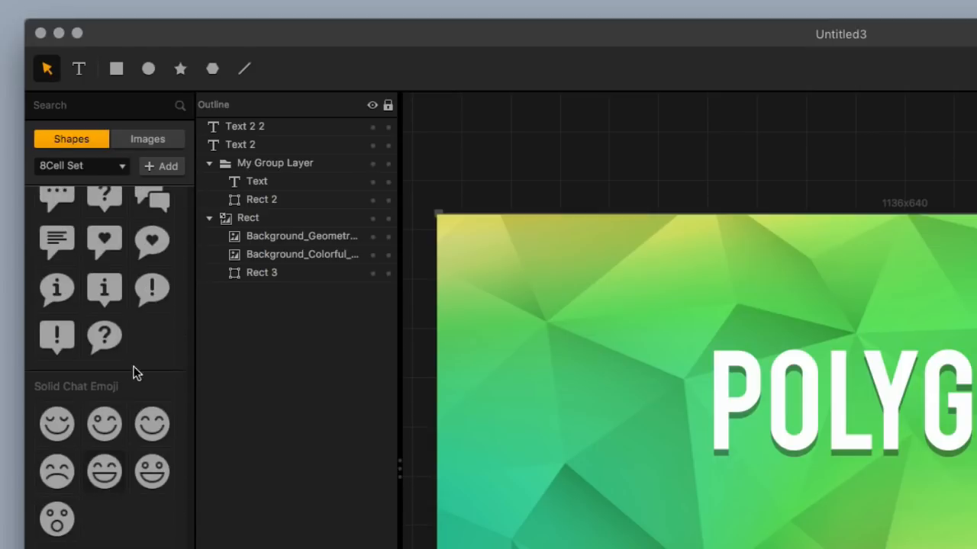
click(103, 166)
click(94, 241)
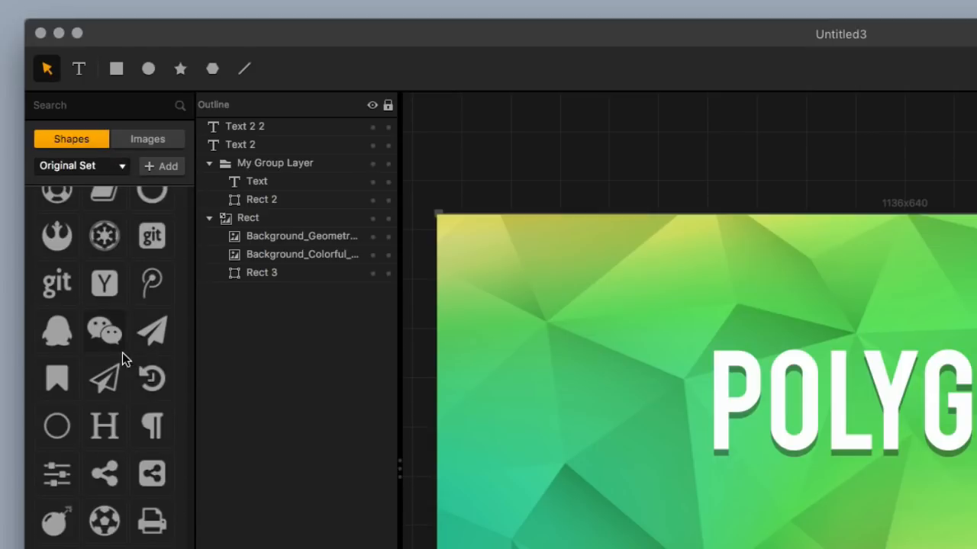
scroll(111, 425, down, 15)
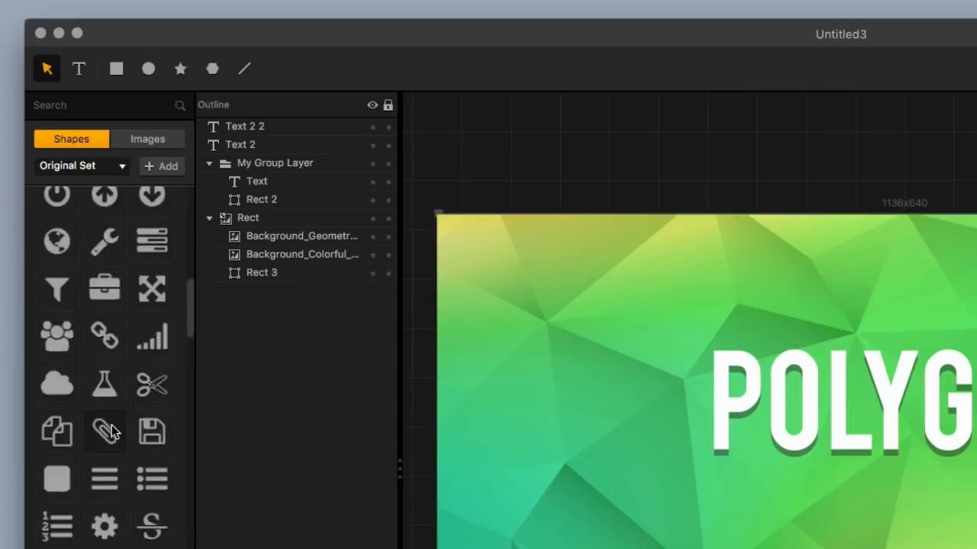
scroll(111, 425, down, 15)
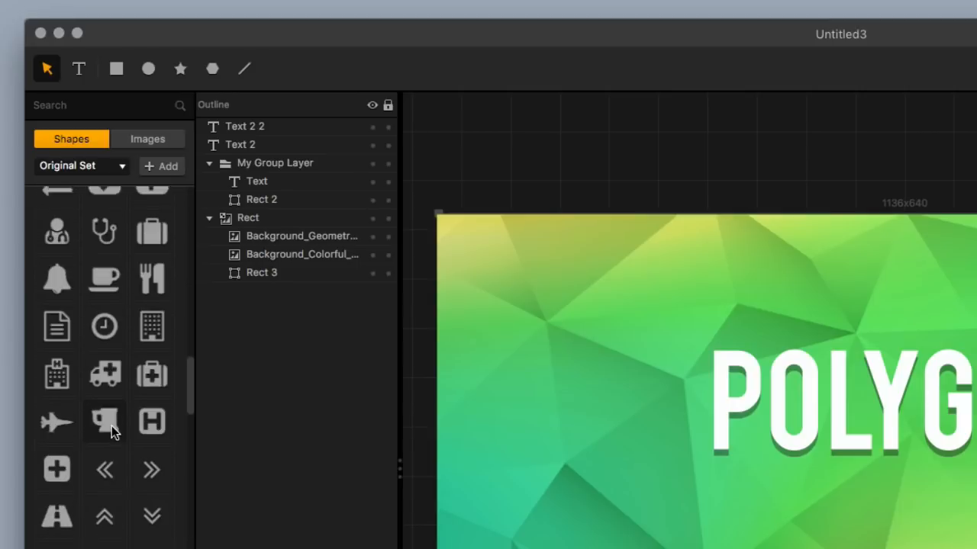
scroll(111, 426, down, 15)
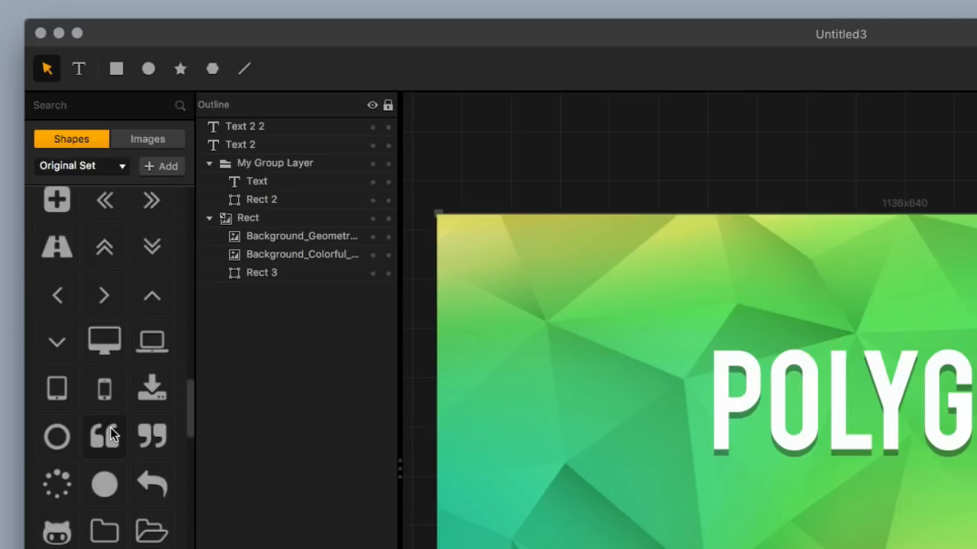
scroll(110, 435, down, 15)
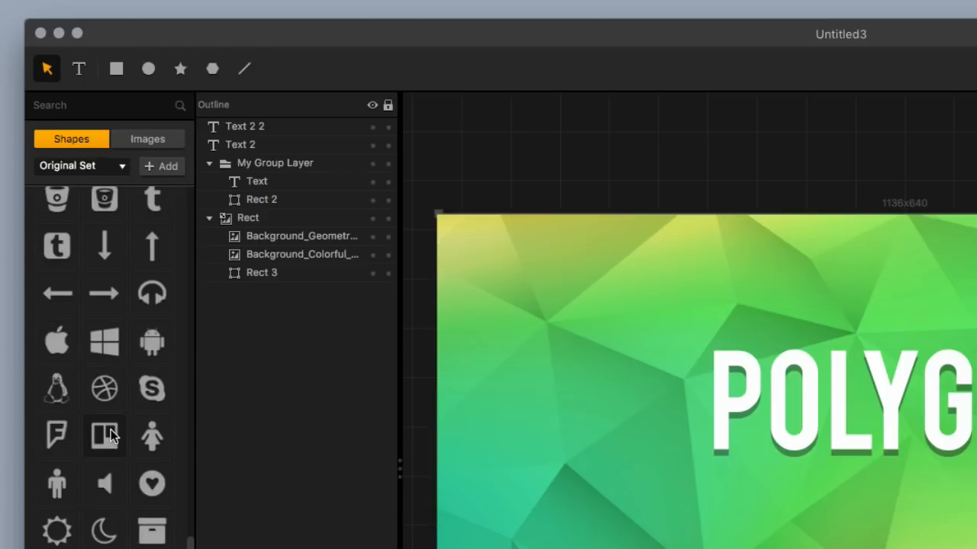
Search the shapes for "sound", place the solid muted-speaker icon in the canvas's upper-right corner and shrink it to about 67 px high
click(71, 101)
text(sound)
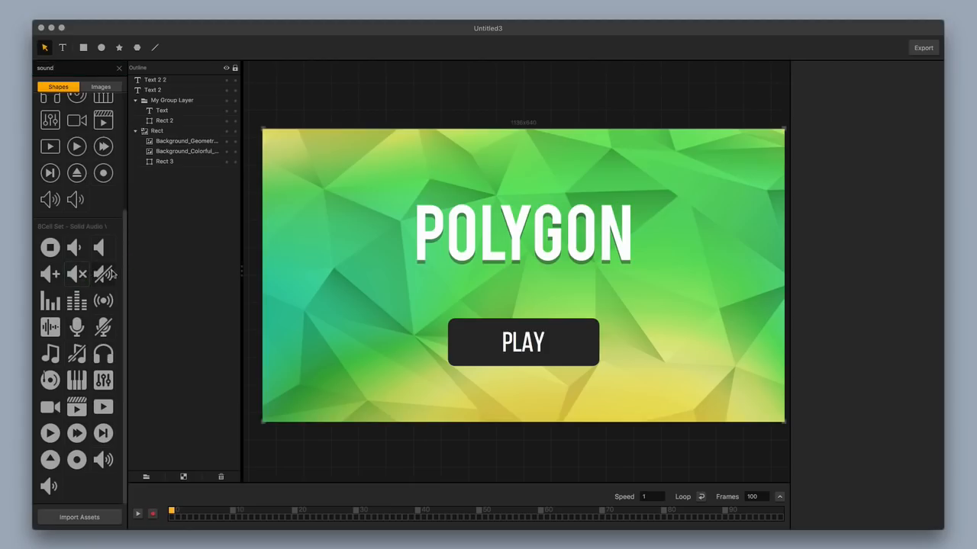
drag(79, 280, 669, 175)
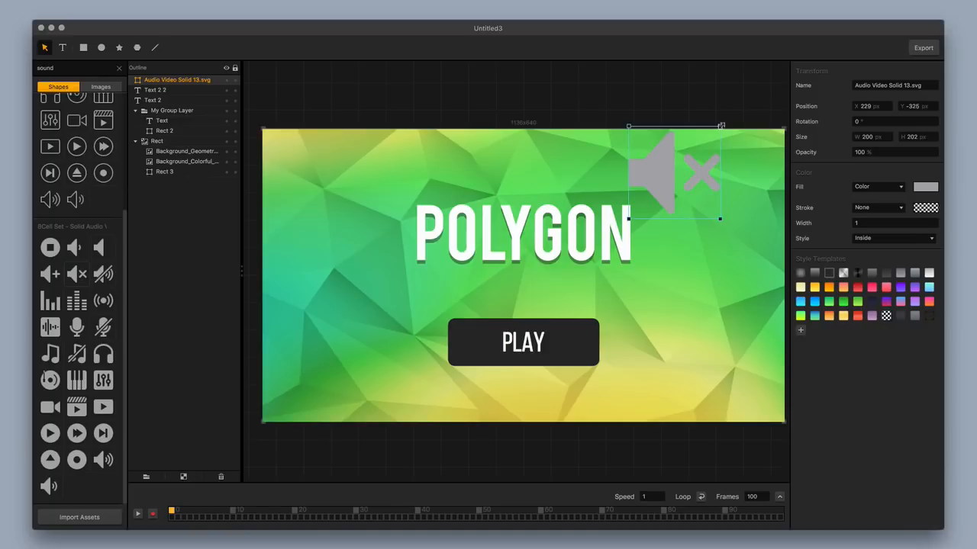
drag(721, 124, 742, 155)
Fill the muted-speaker icon with a near-black colour and make it slightly smaller
click(924, 187)
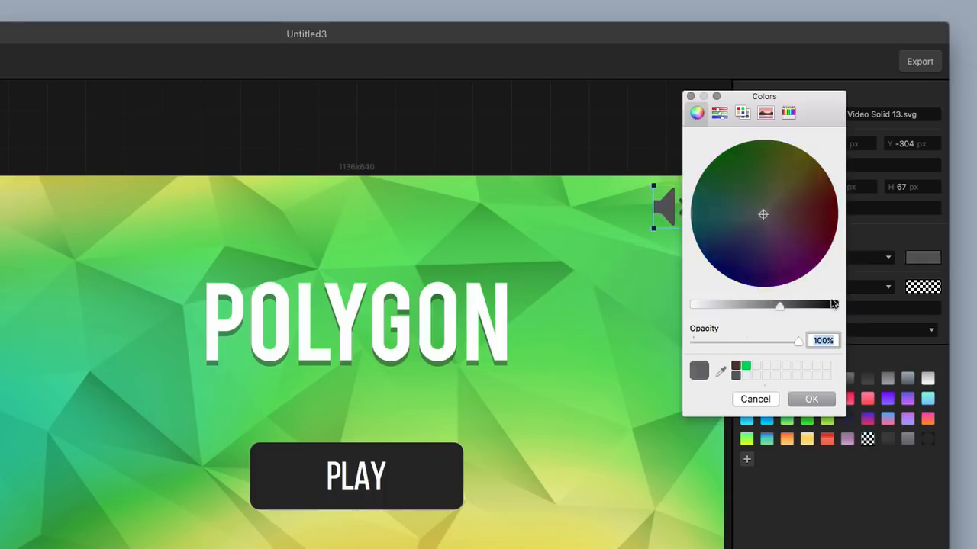
drag(833, 305, 816, 305)
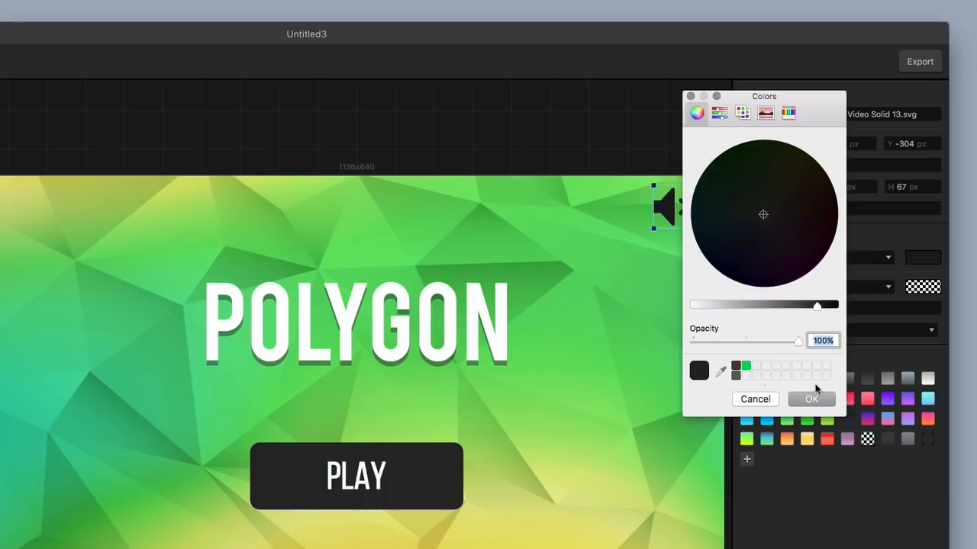
click(812, 394)
drag(695, 185, 675, 207)
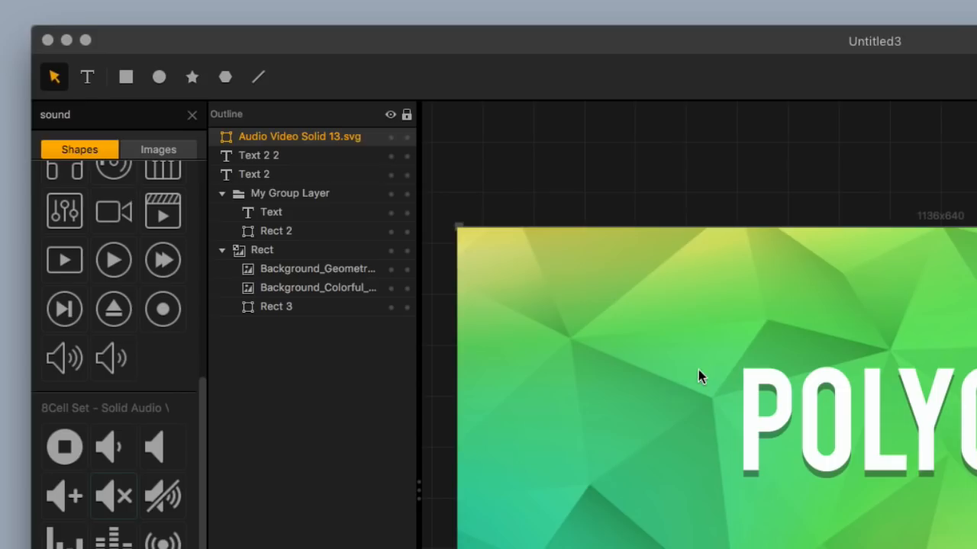
Draw a circle about 101 × 101 px in the canvas's upper-left corner
scroll(181, 353, down, 5)
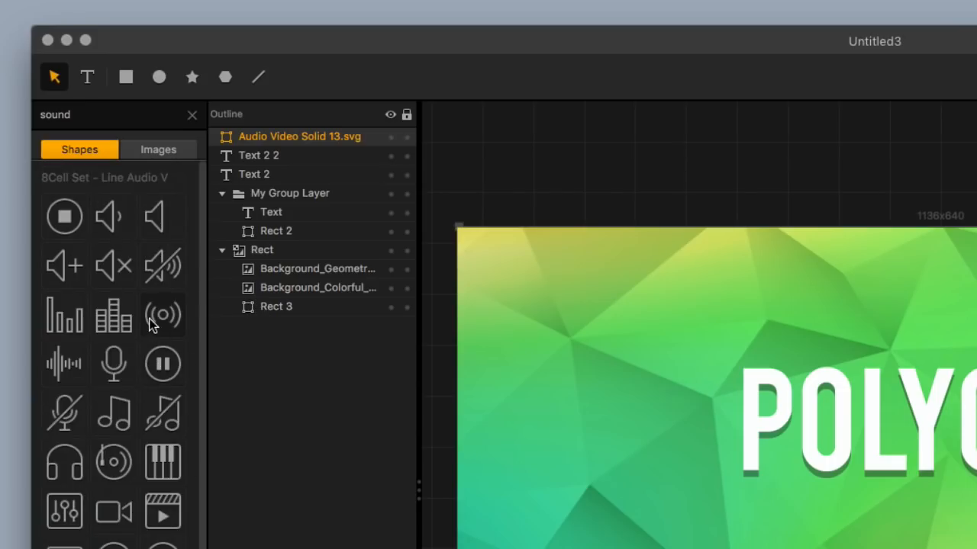
click(158, 77)
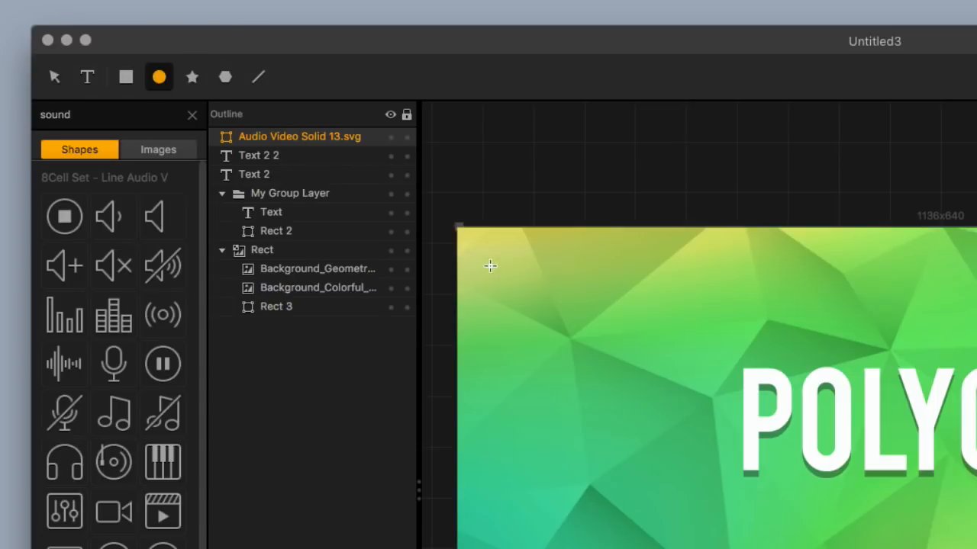
drag(482, 248, 560, 333)
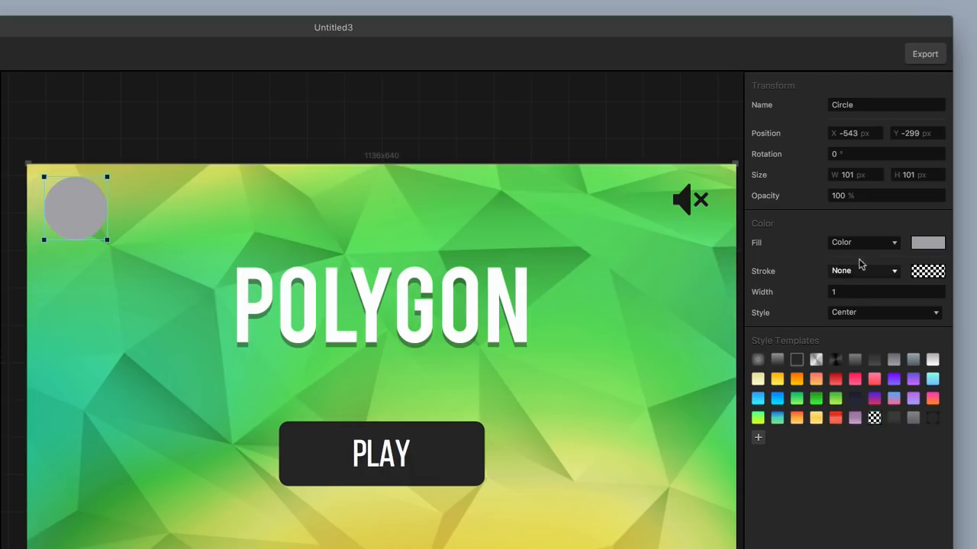
Remove the circle's fill and give it a near-black solid stroke with a width of 3
click(858, 243)
click(852, 257)
click(861, 271)
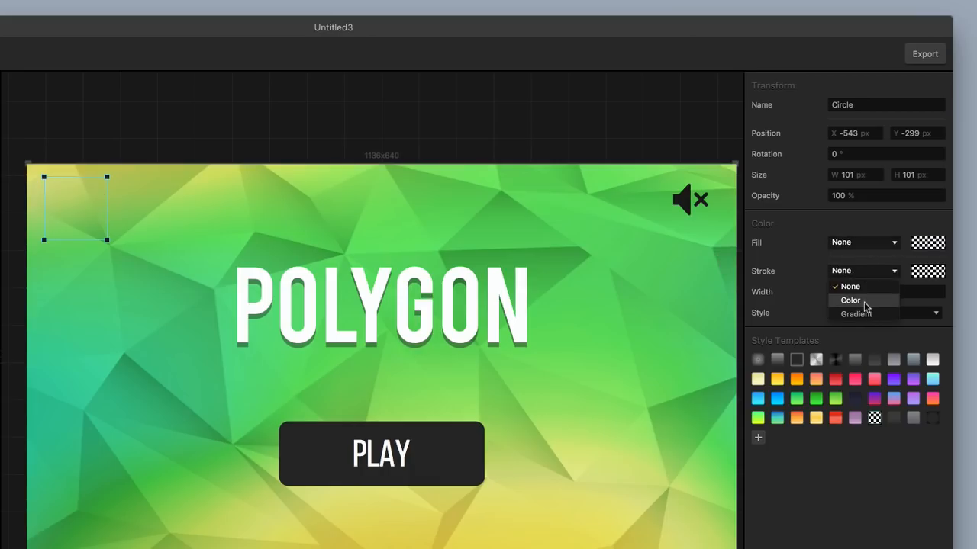
click(866, 301)
click(924, 273)
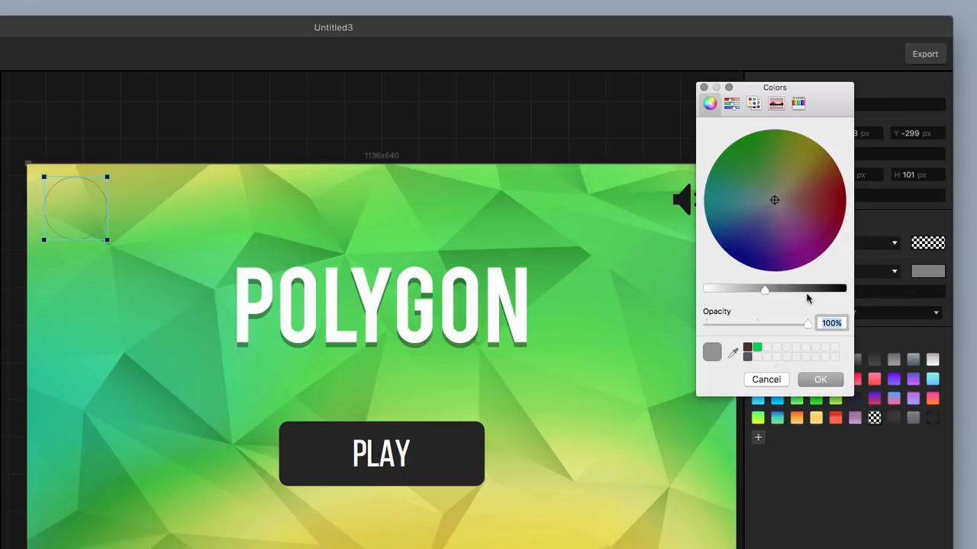
drag(808, 292, 826, 291)
click(830, 377)
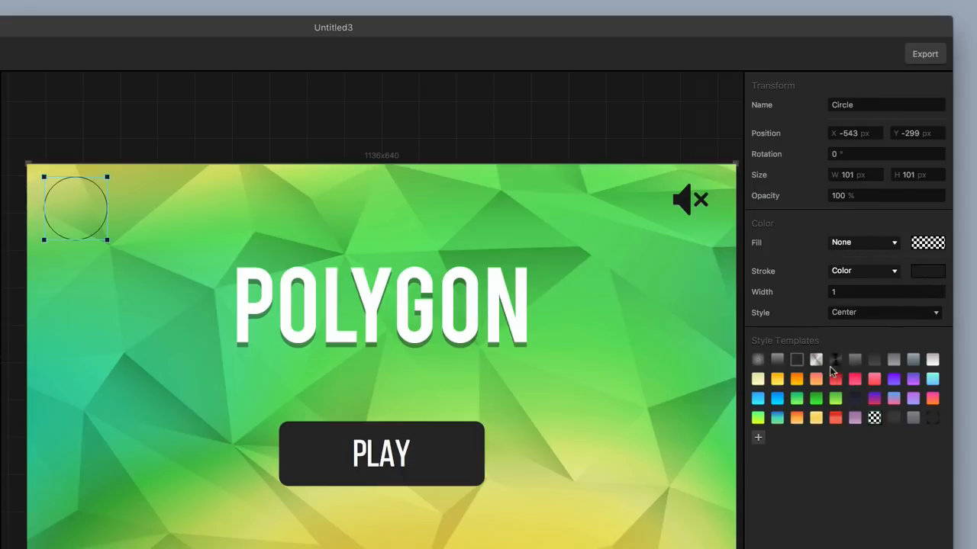
click(855, 291)
text(3)
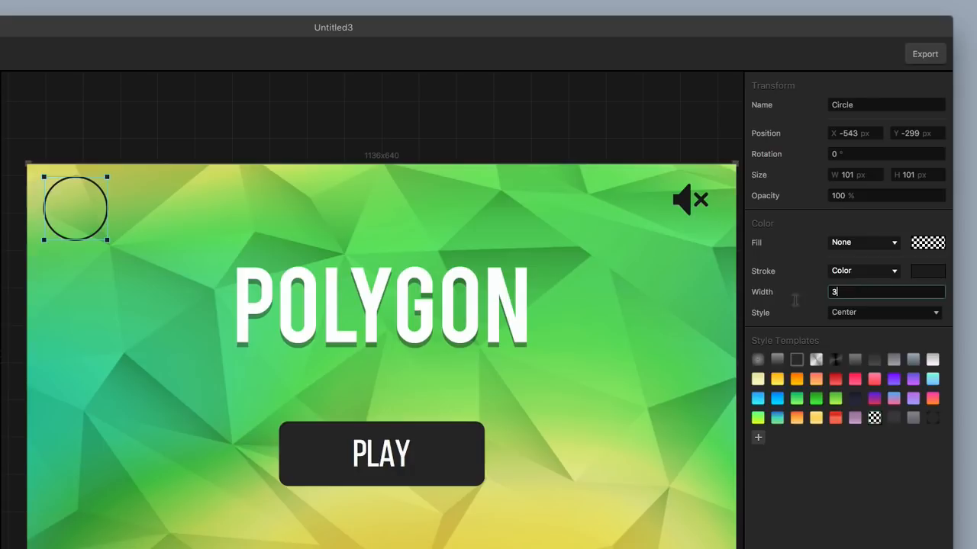
key(Return)
Shrink the outlined circle to about 62 × 62 px and keep it in the canvas's upper-left corner
drag(105, 175, 76, 188)
click(120, 118)
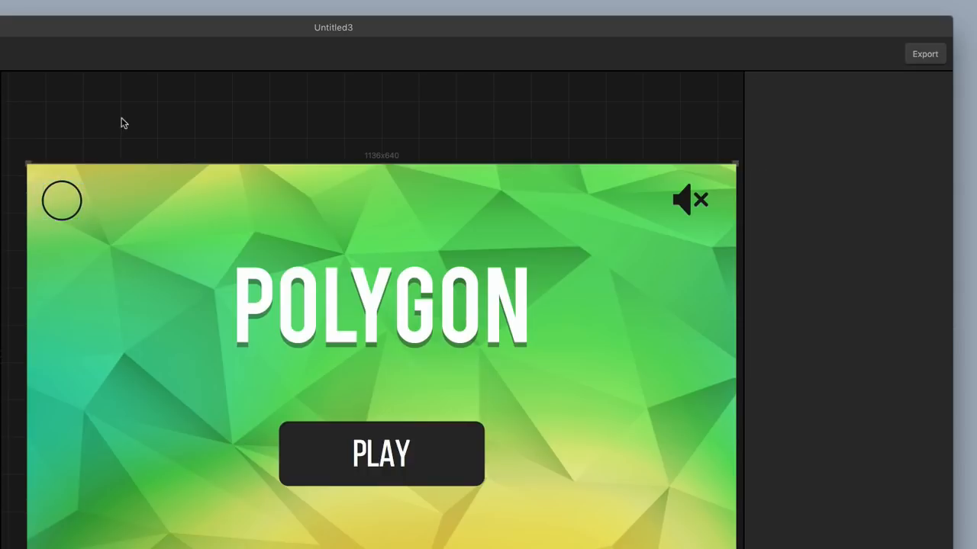
click(81, 199)
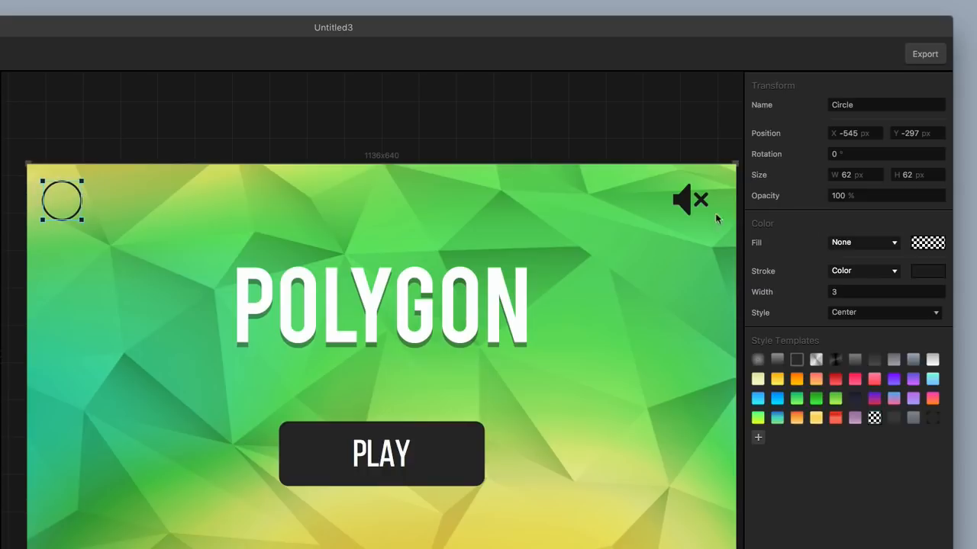
Set the outlined circle's stroke width to 5 and move it slightly down in the canvas's upper-left corner
click(854, 292)
text(5)
key(Return)
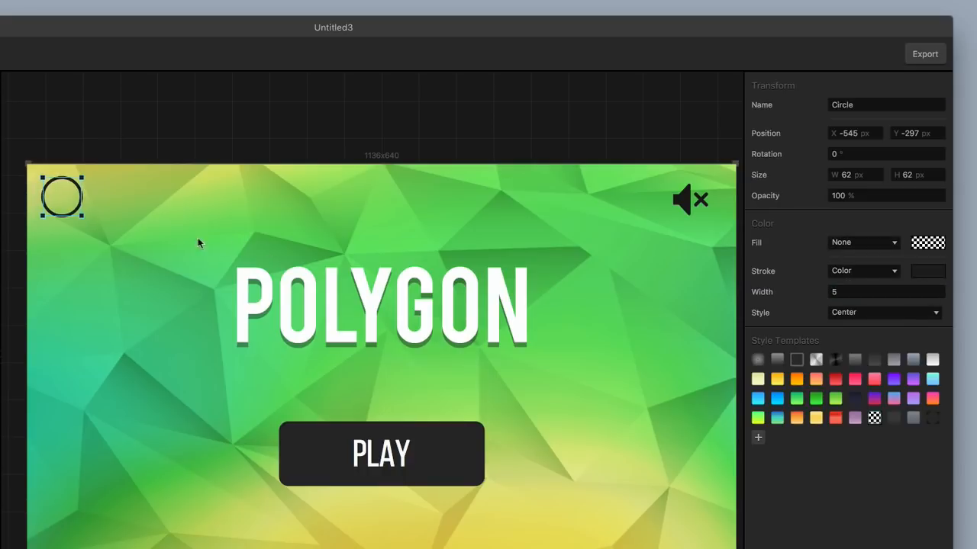
drag(76, 184, 76, 186)
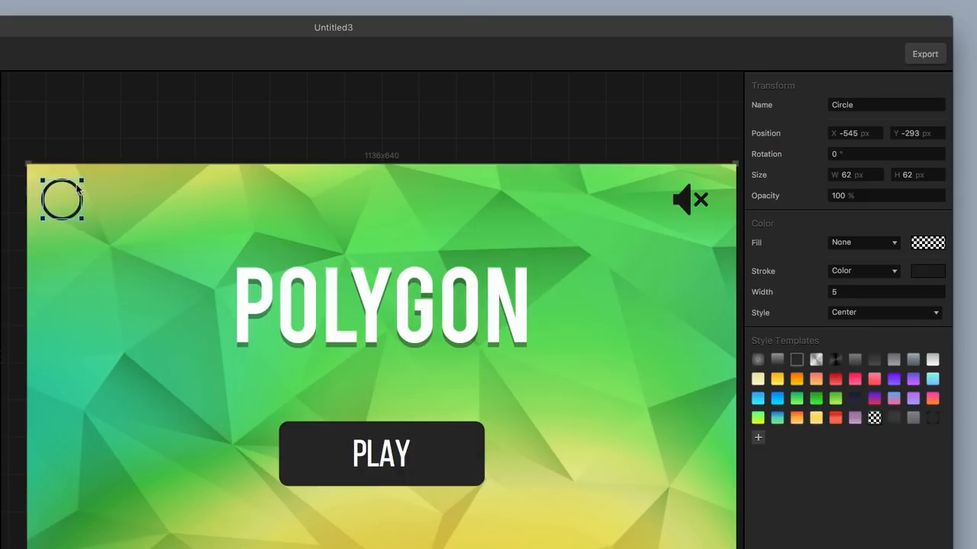
click(68, 129)
Add a text box about 189 × 125 px just below the outlined circle and make its text "i"
click(84, 73)
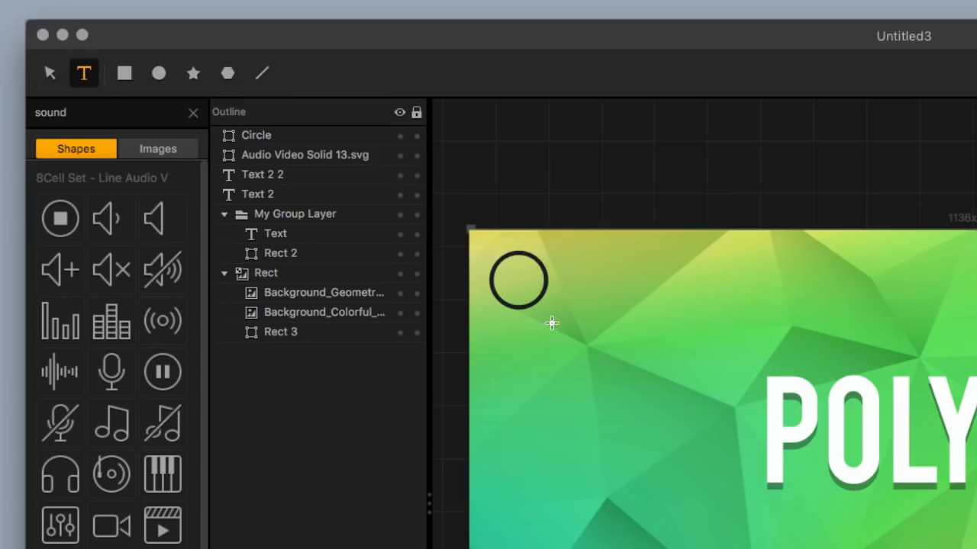
drag(552, 324, 716, 431)
triple_click(849, 133)
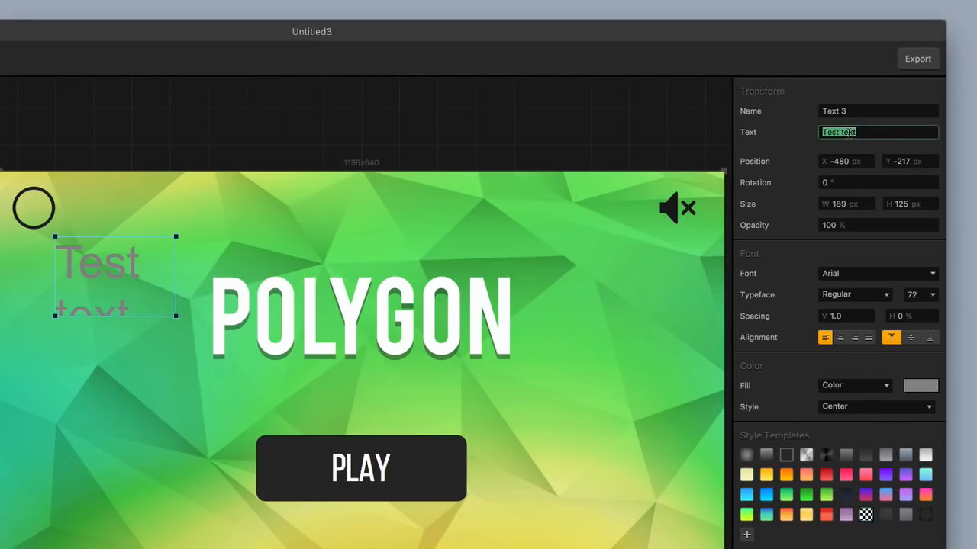
text(i)
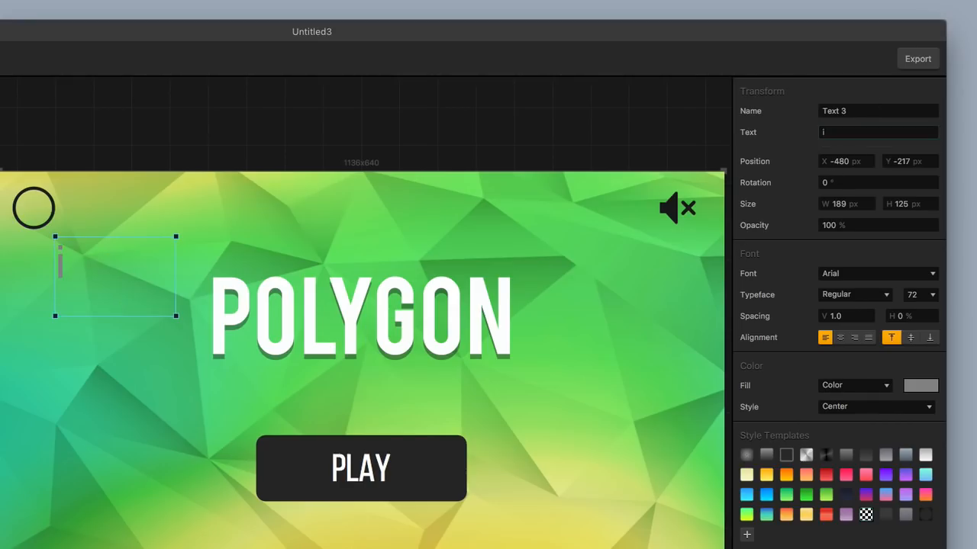
Fill the "i" text with a near-black colour and move it into the outlined circle
click(920, 385)
drag(824, 300, 815, 300)
click(811, 393)
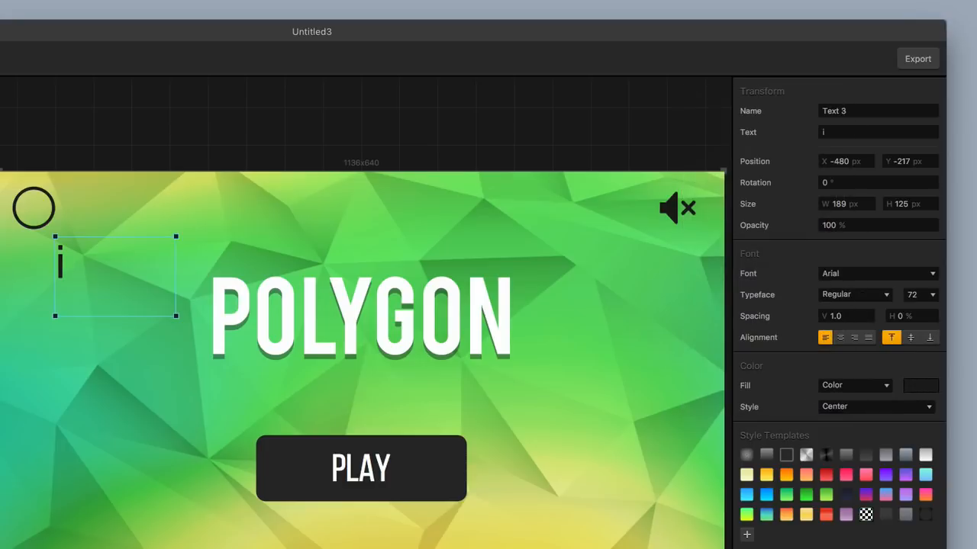
drag(62, 269, 36, 215)
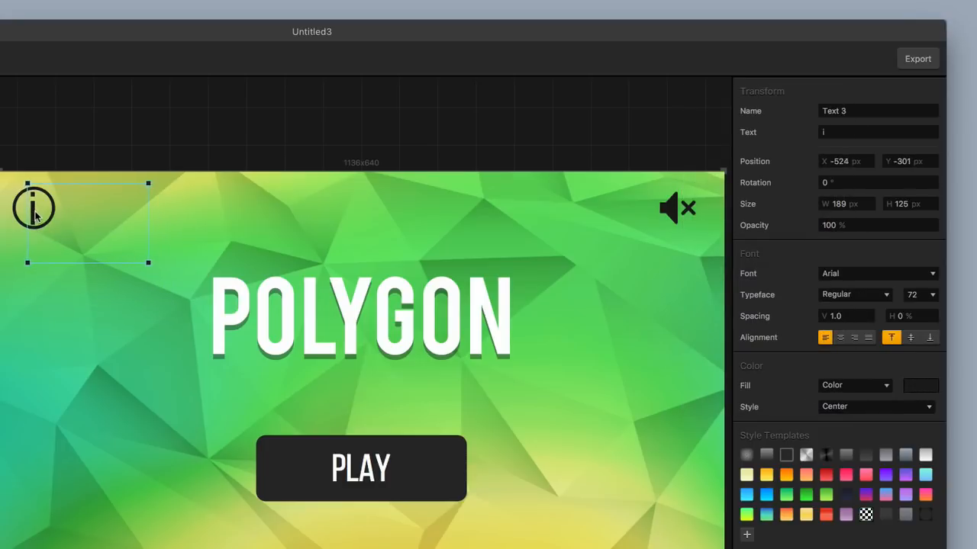
Set the "i" text's font size to 50 and centre the letter inside the circle
click(913, 294)
text(60)
click(913, 295)
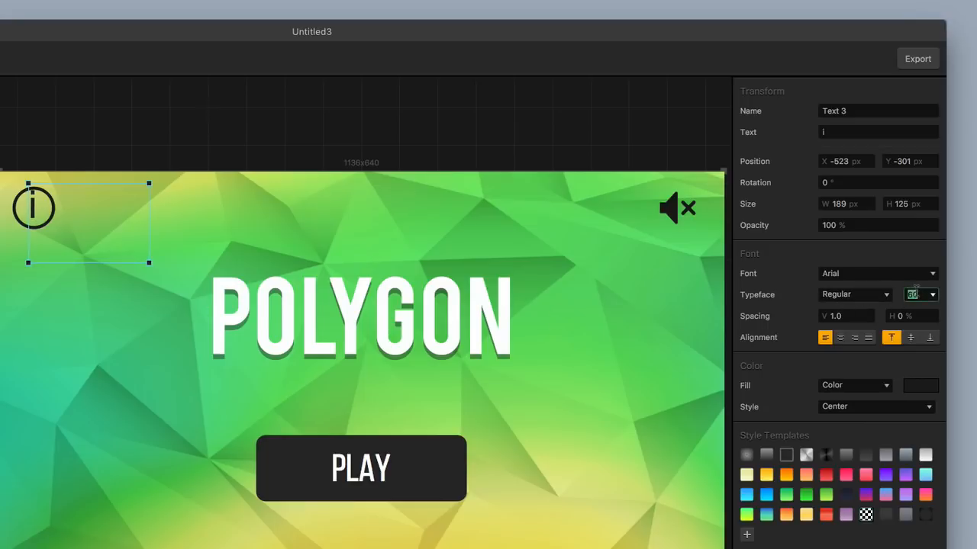
text(50)
key(Return)
drag(33, 206, 36, 213)
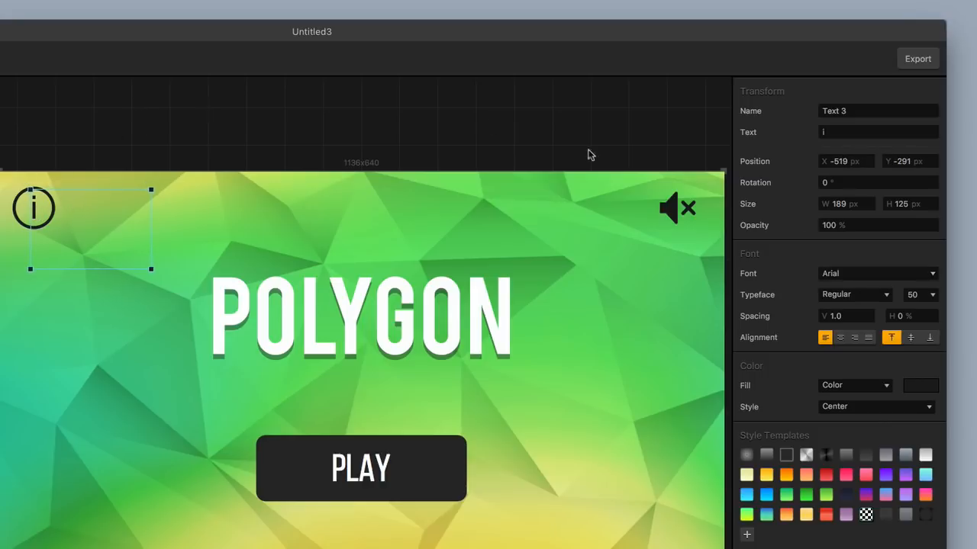
click(372, 99)
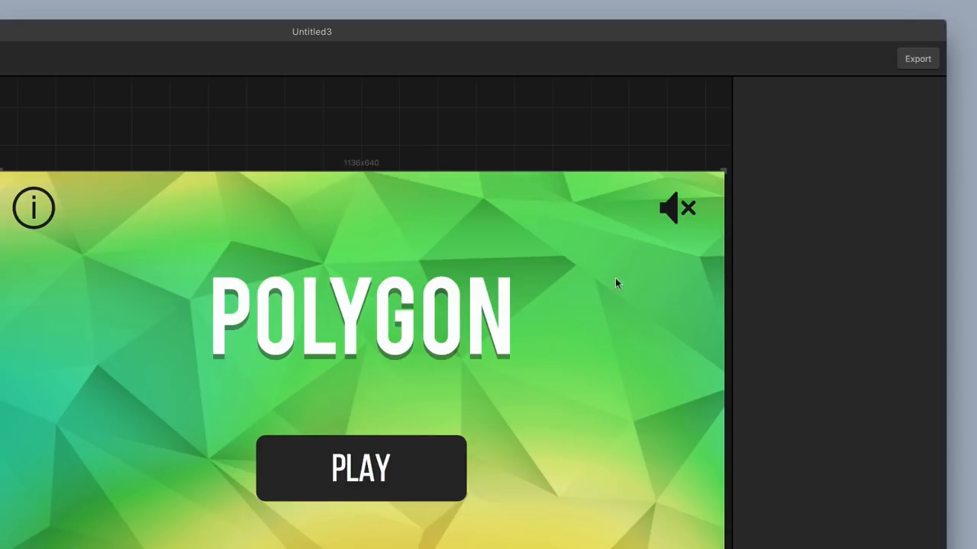
Enlarge the muted-speaker icon to about 62 × 63 px in the canvas's upper-right corner
click(673, 204)
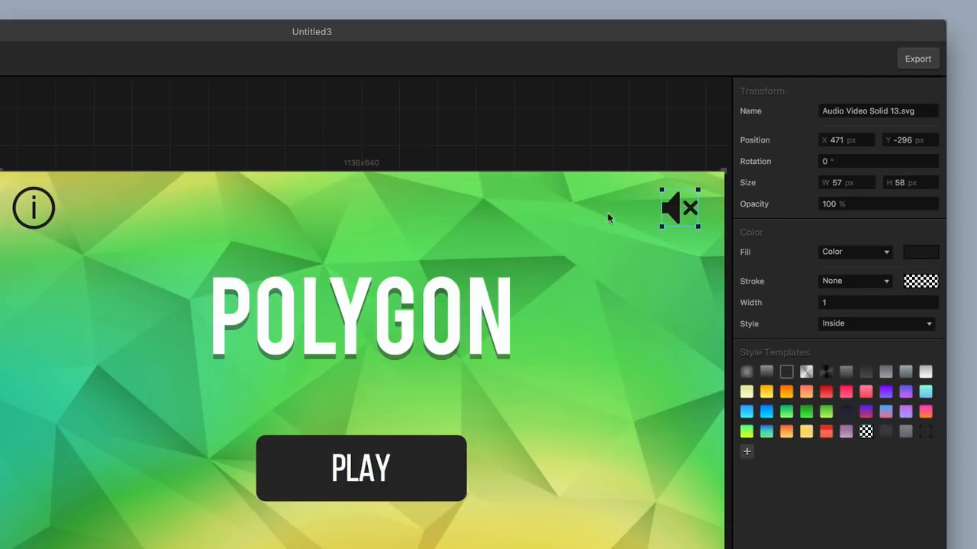
click(121, 145)
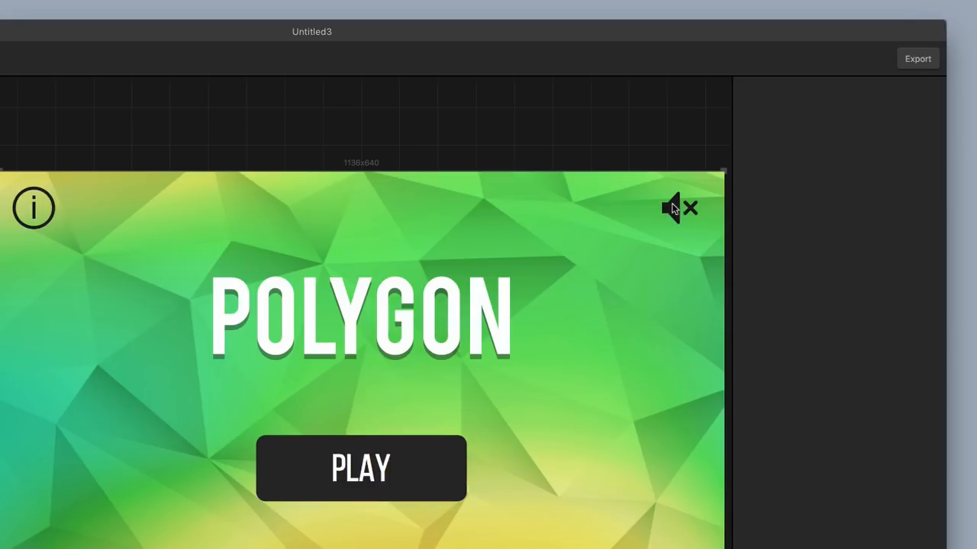
click(672, 203)
drag(662, 227, 671, 201)
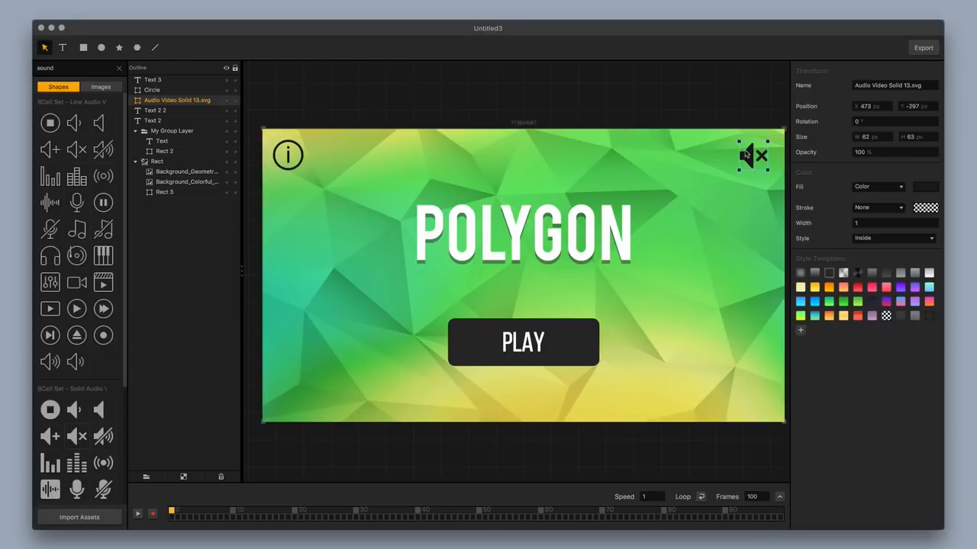
click(718, 103)
Draw a horizontal line about 1091 px long just above the info and speaker icons as an alignment guide
click(155, 48)
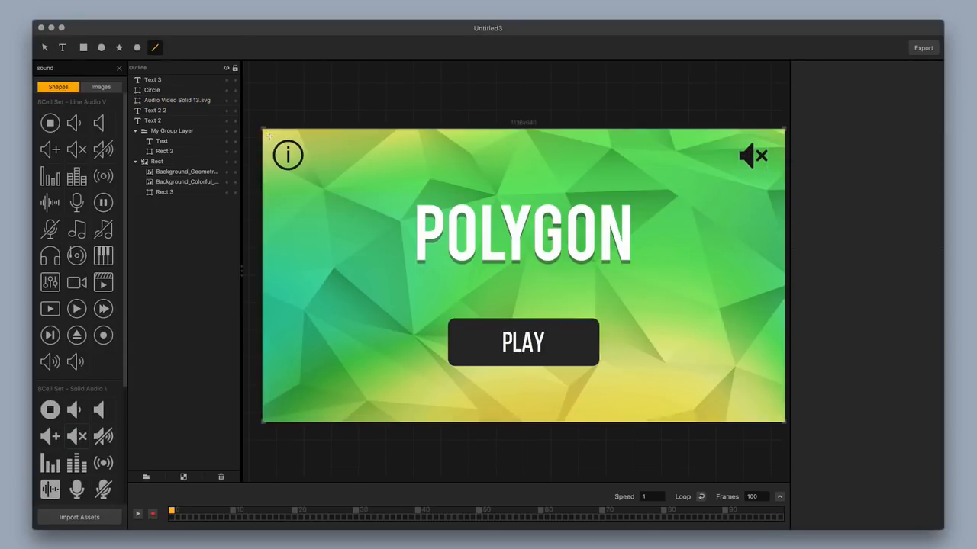
click(771, 136)
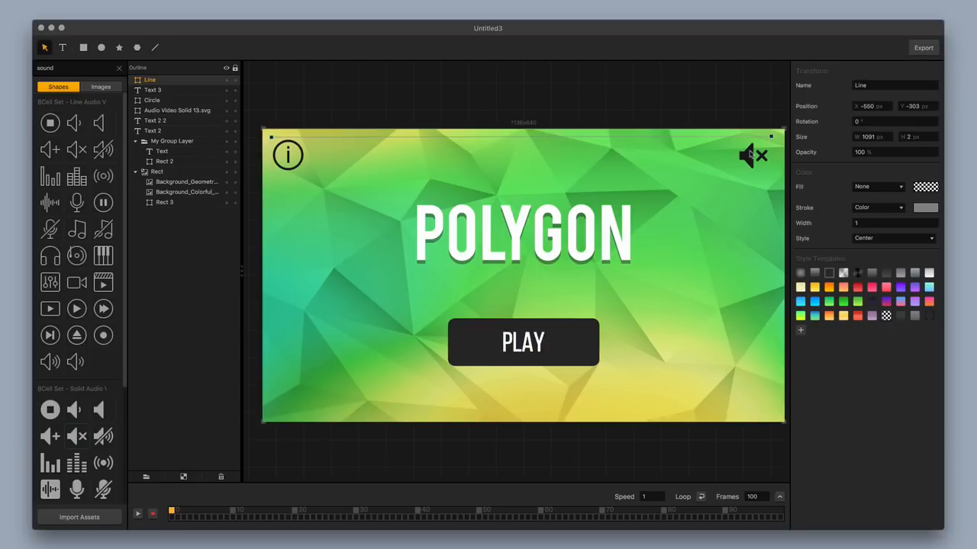
Enlarge the muted-speaker icon to about 68 × 69 px against the guide line, and delete the line
click(750, 155)
drag(769, 142, 772, 139)
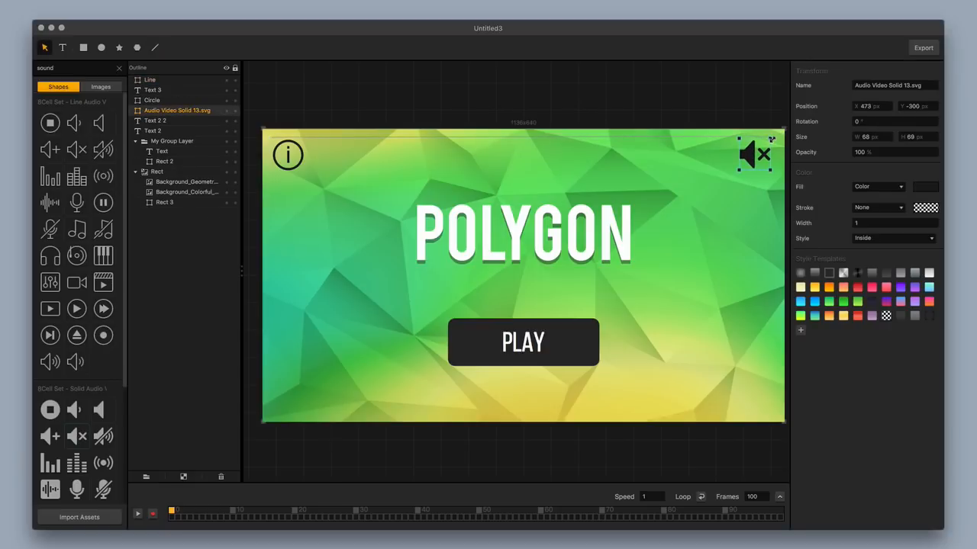
drag(704, 138, 704, 170)
key(Delete)
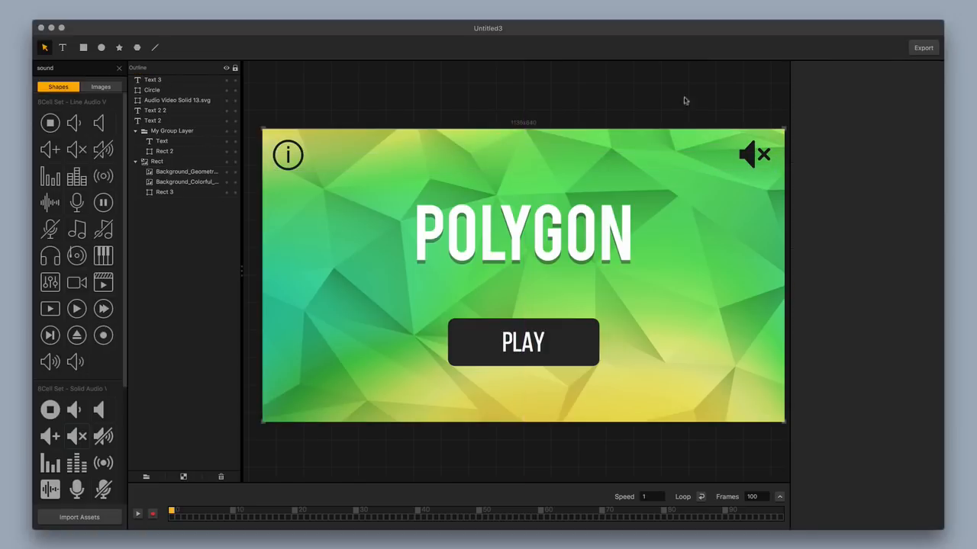